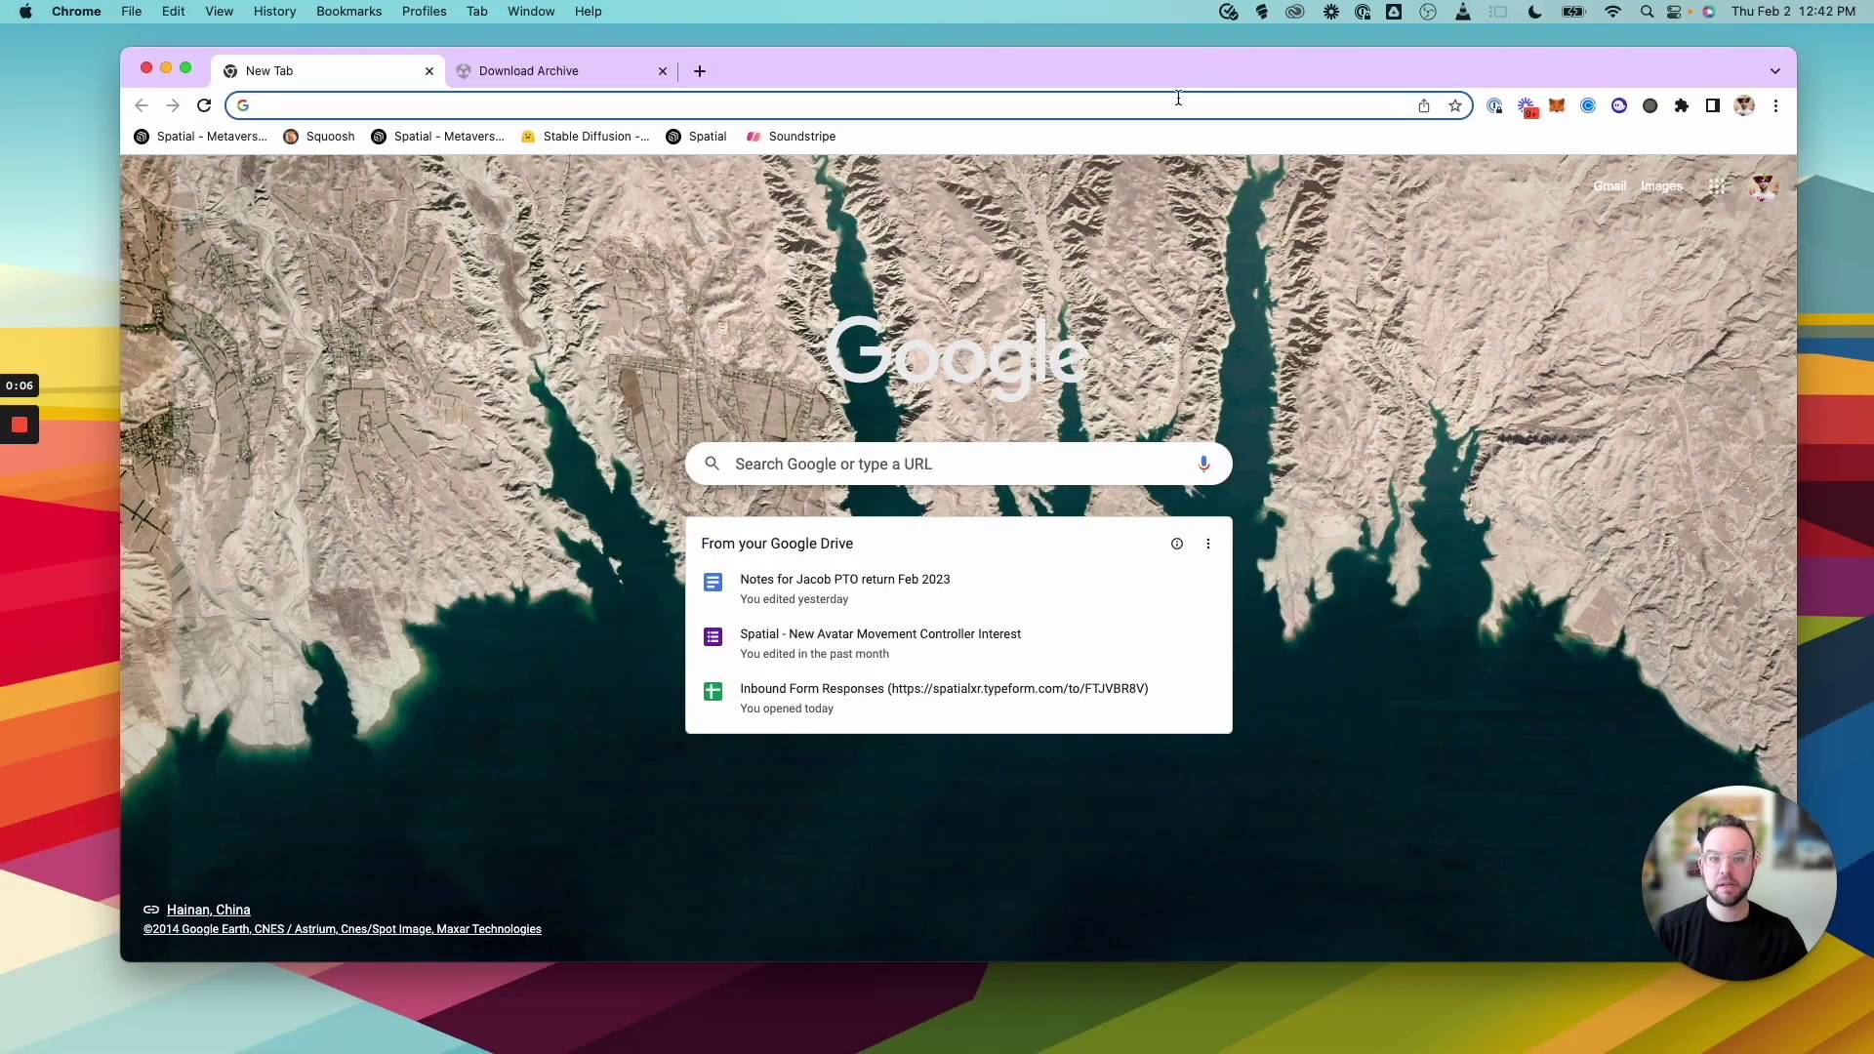
Load the spatial.io/toolkit Creator Toolkit guide, then switch to the Unity Download Archive tab
left_click(1178, 98)
type("d")
key("Escape")
type("spati")
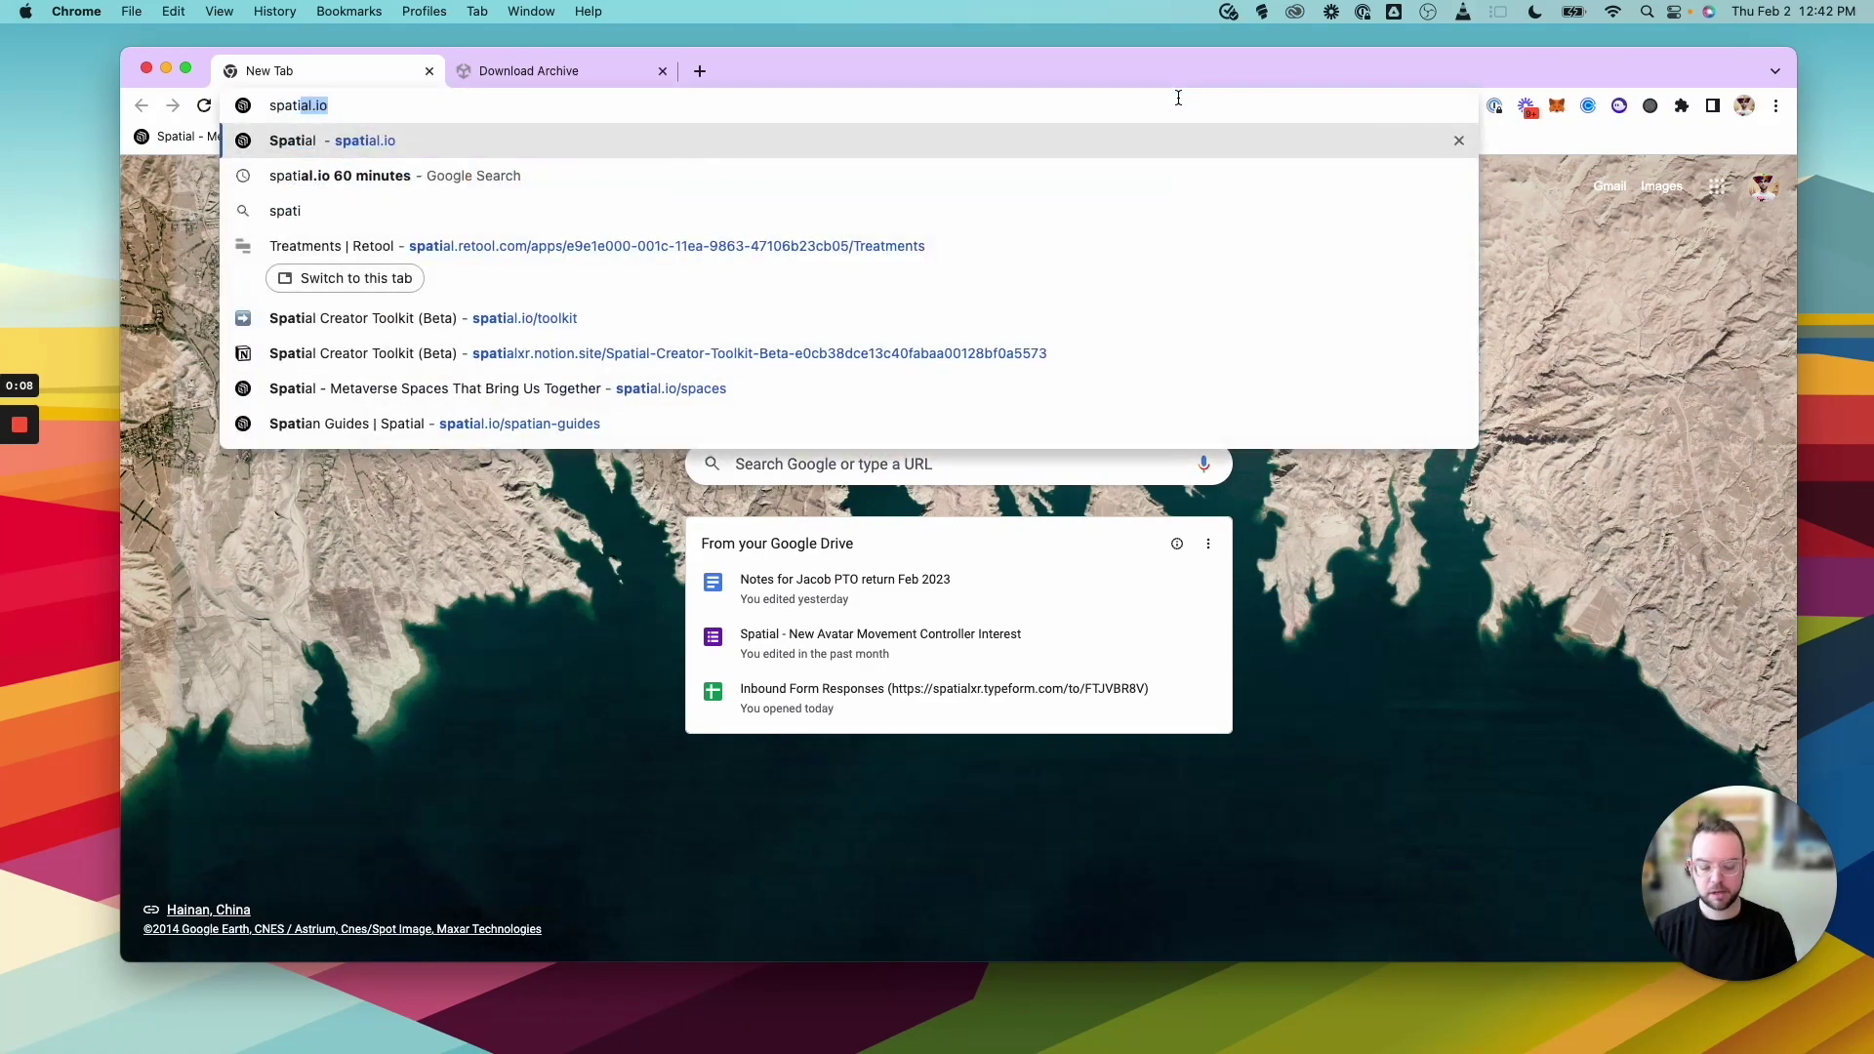
type("al.io/toolkit")
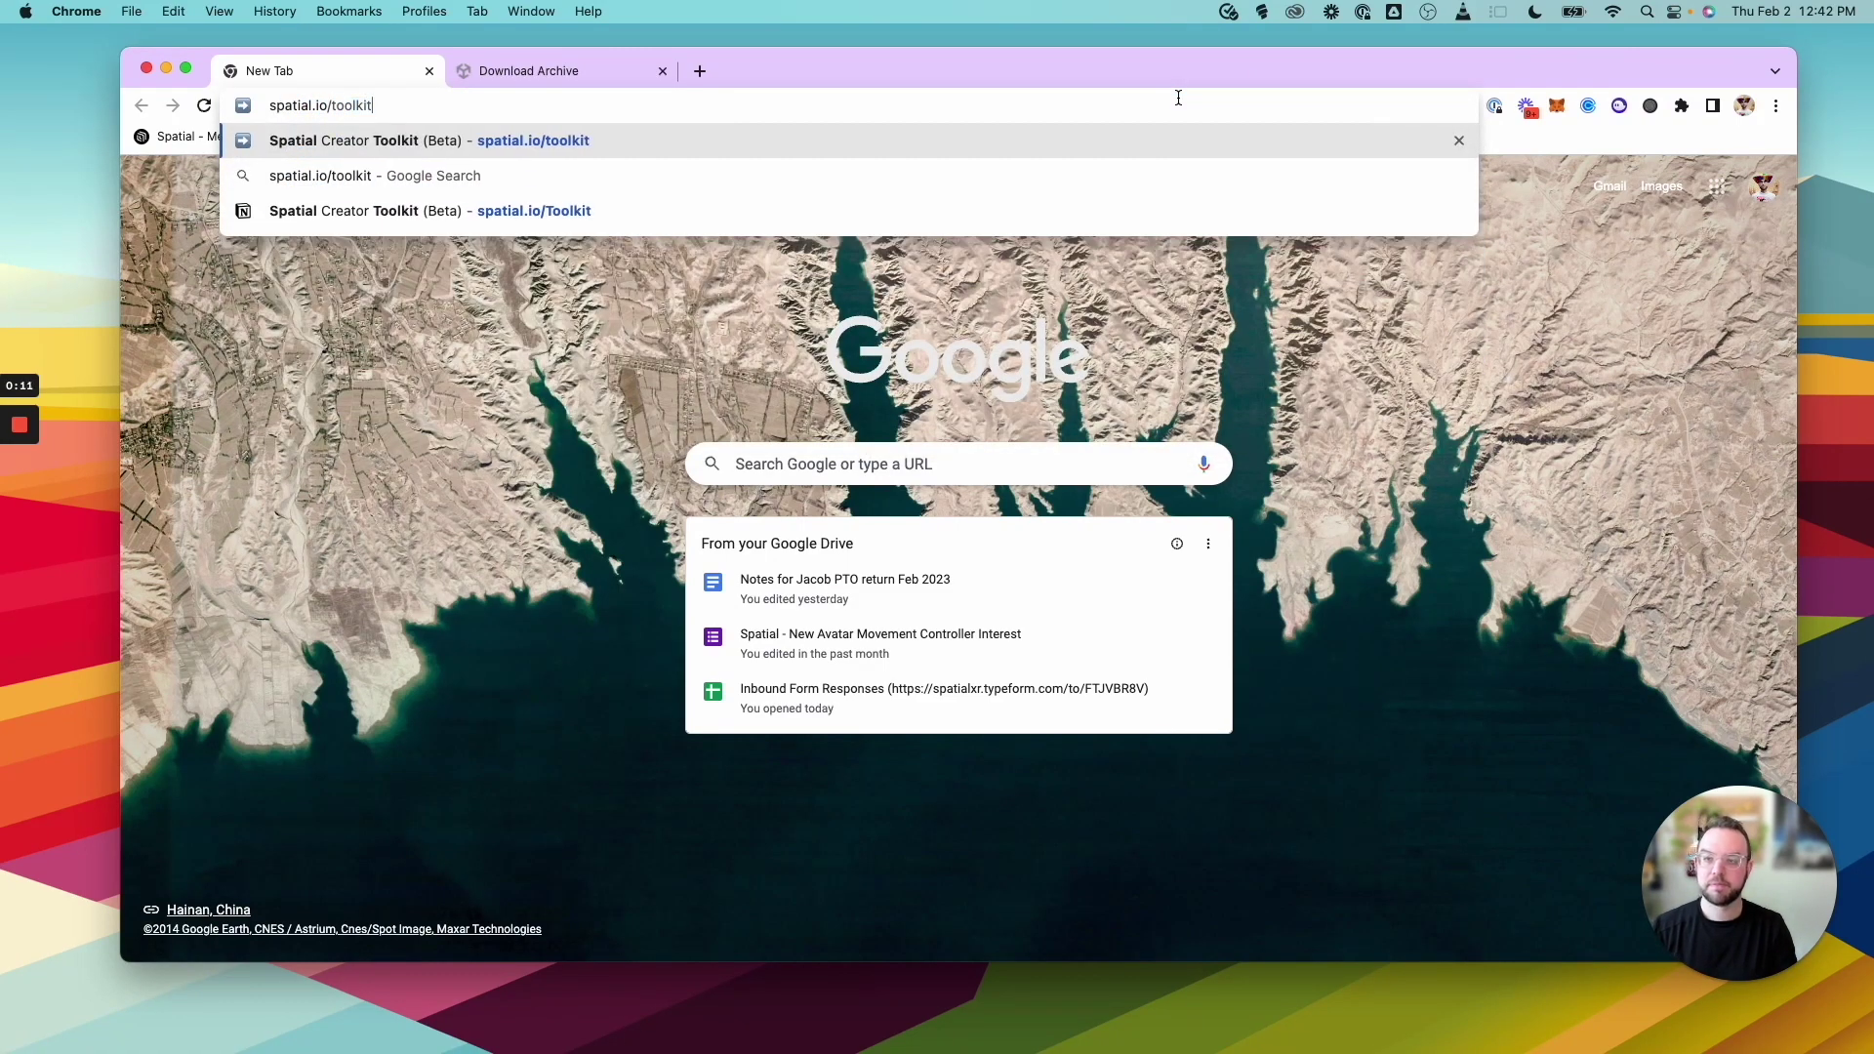
key("Return")
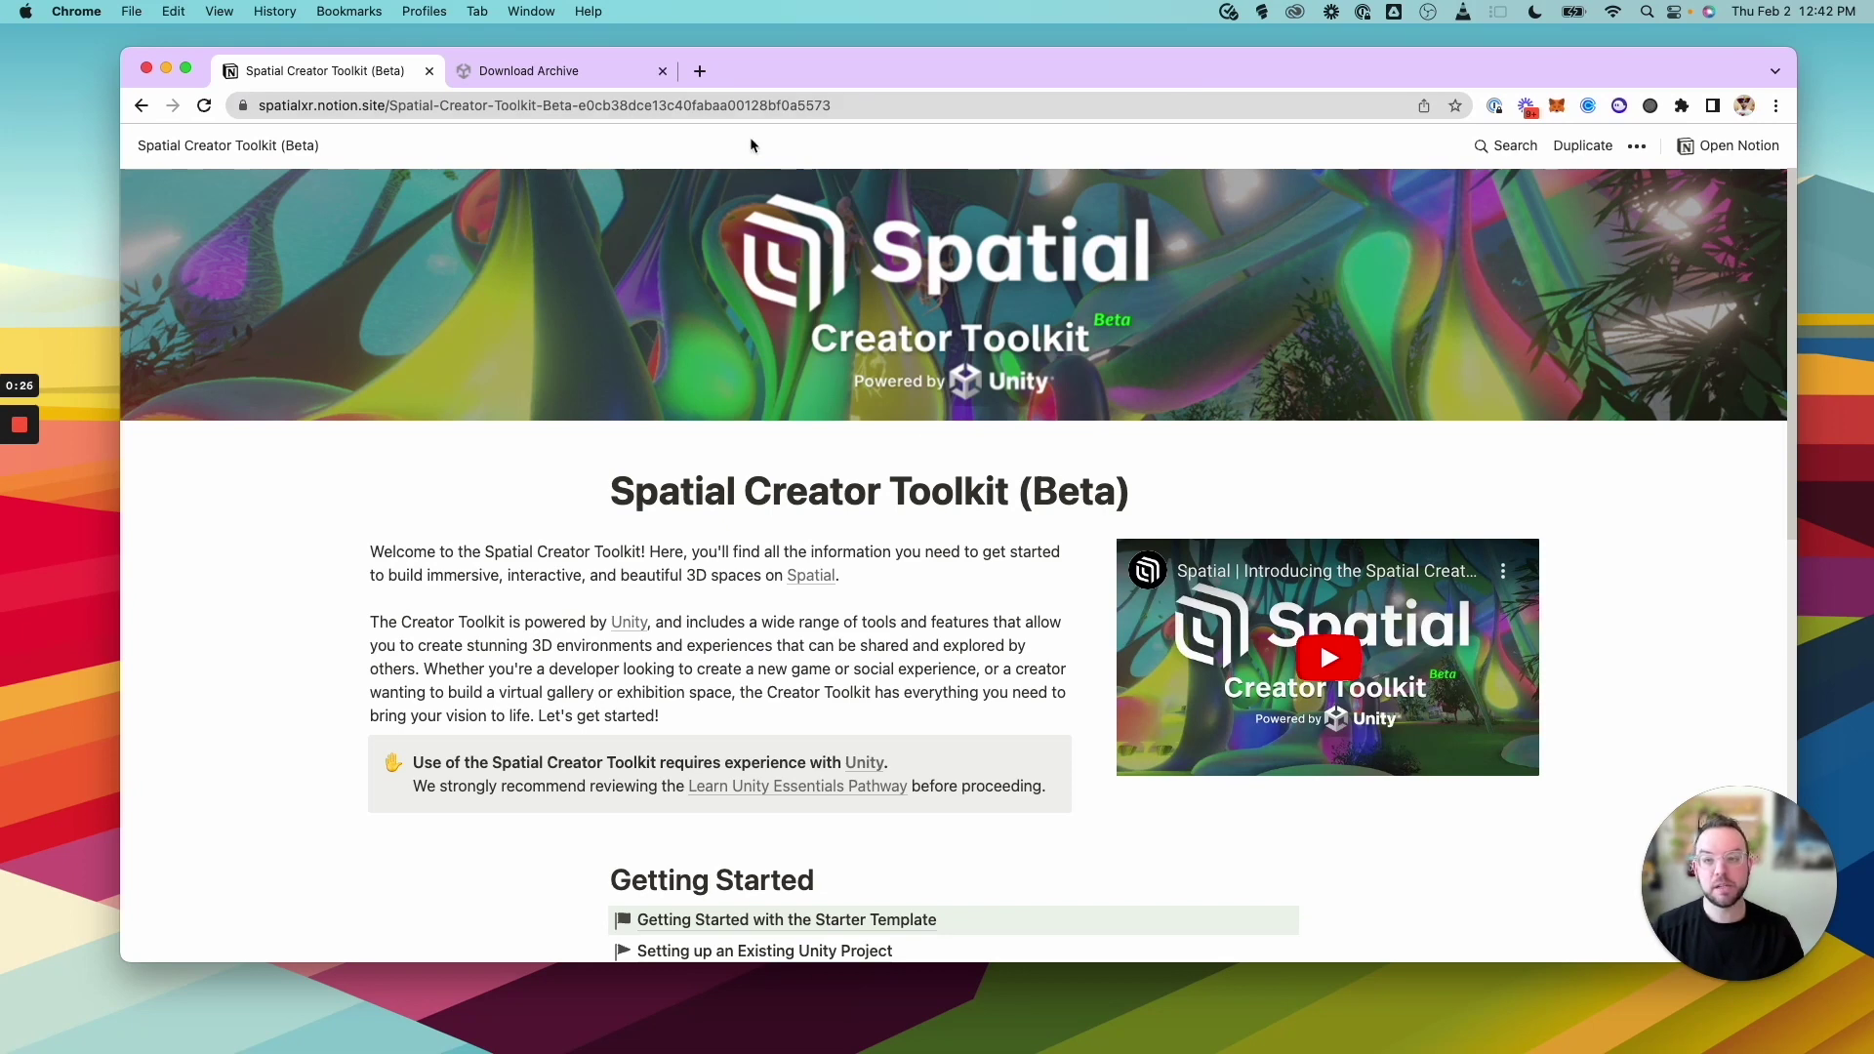
left_click(583, 64)
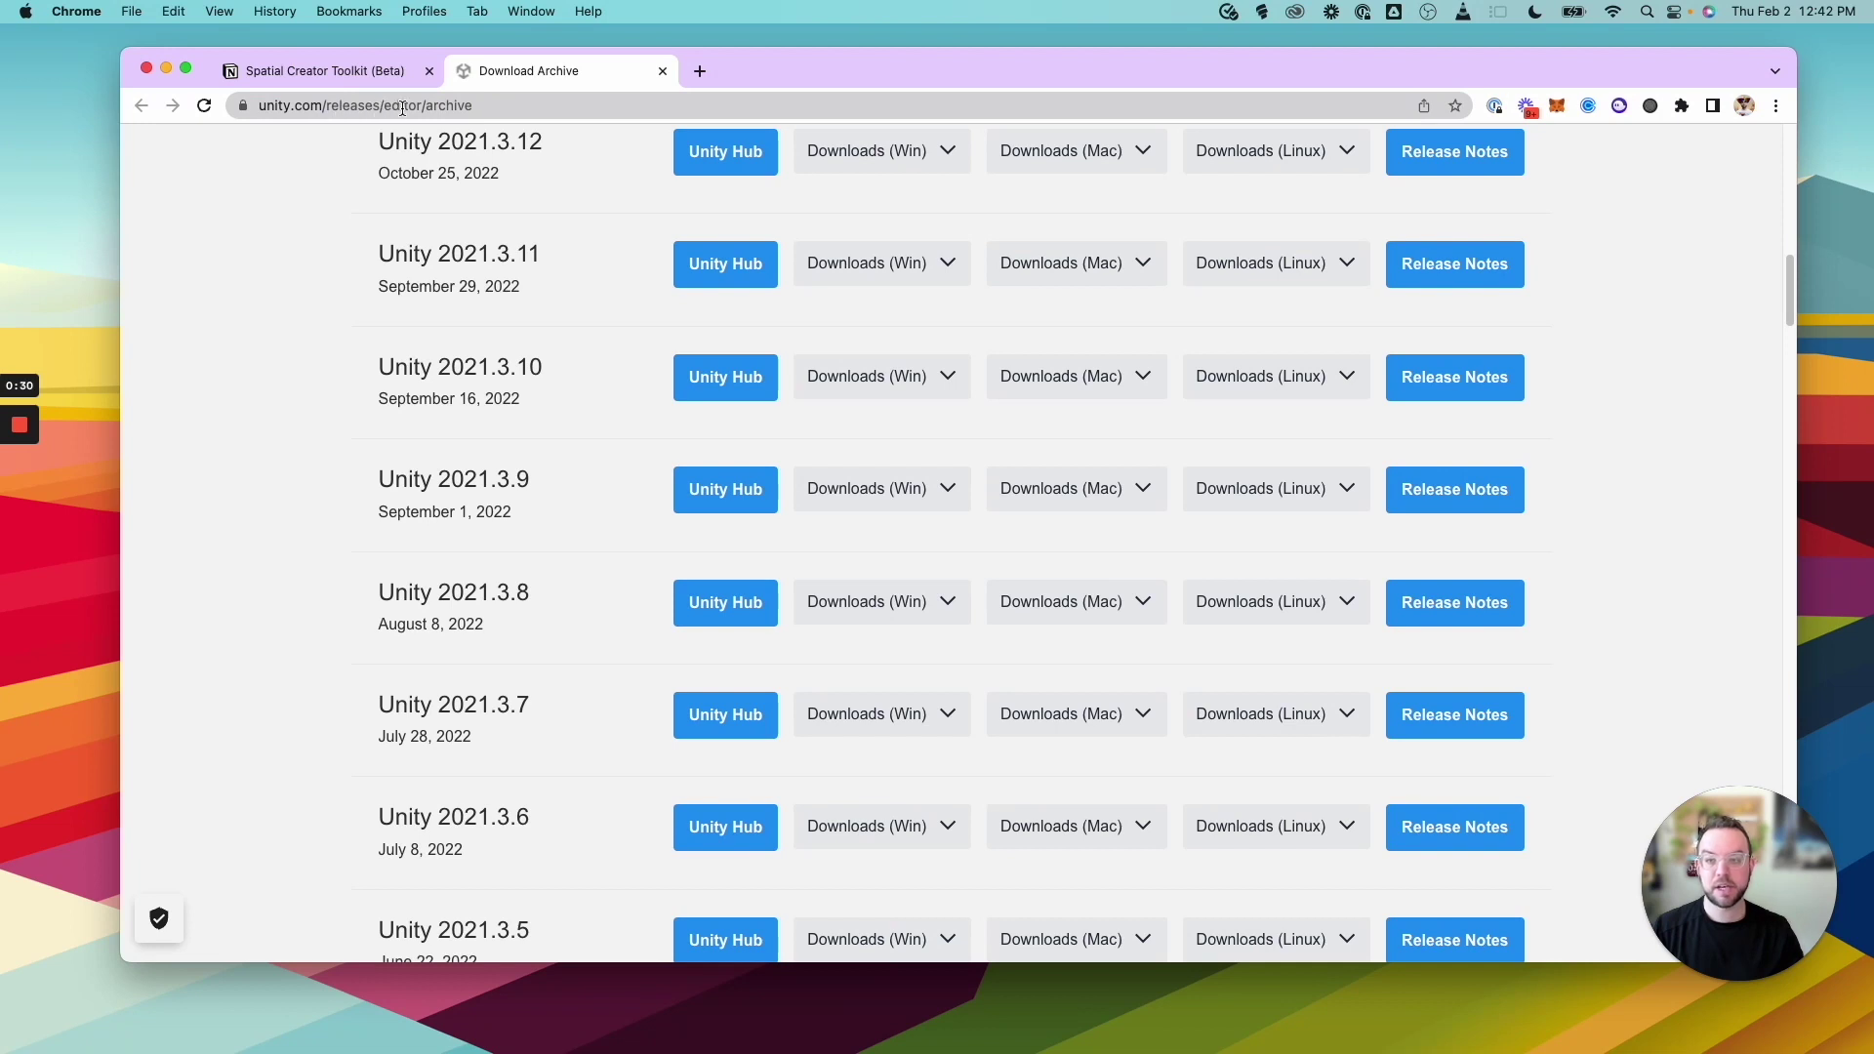
Find Unity 2021.3.8 in the archive, cancel its Unity Hub prompt, and launch Unity Hub from the Dock
scroll(419, 281, "up", 10)
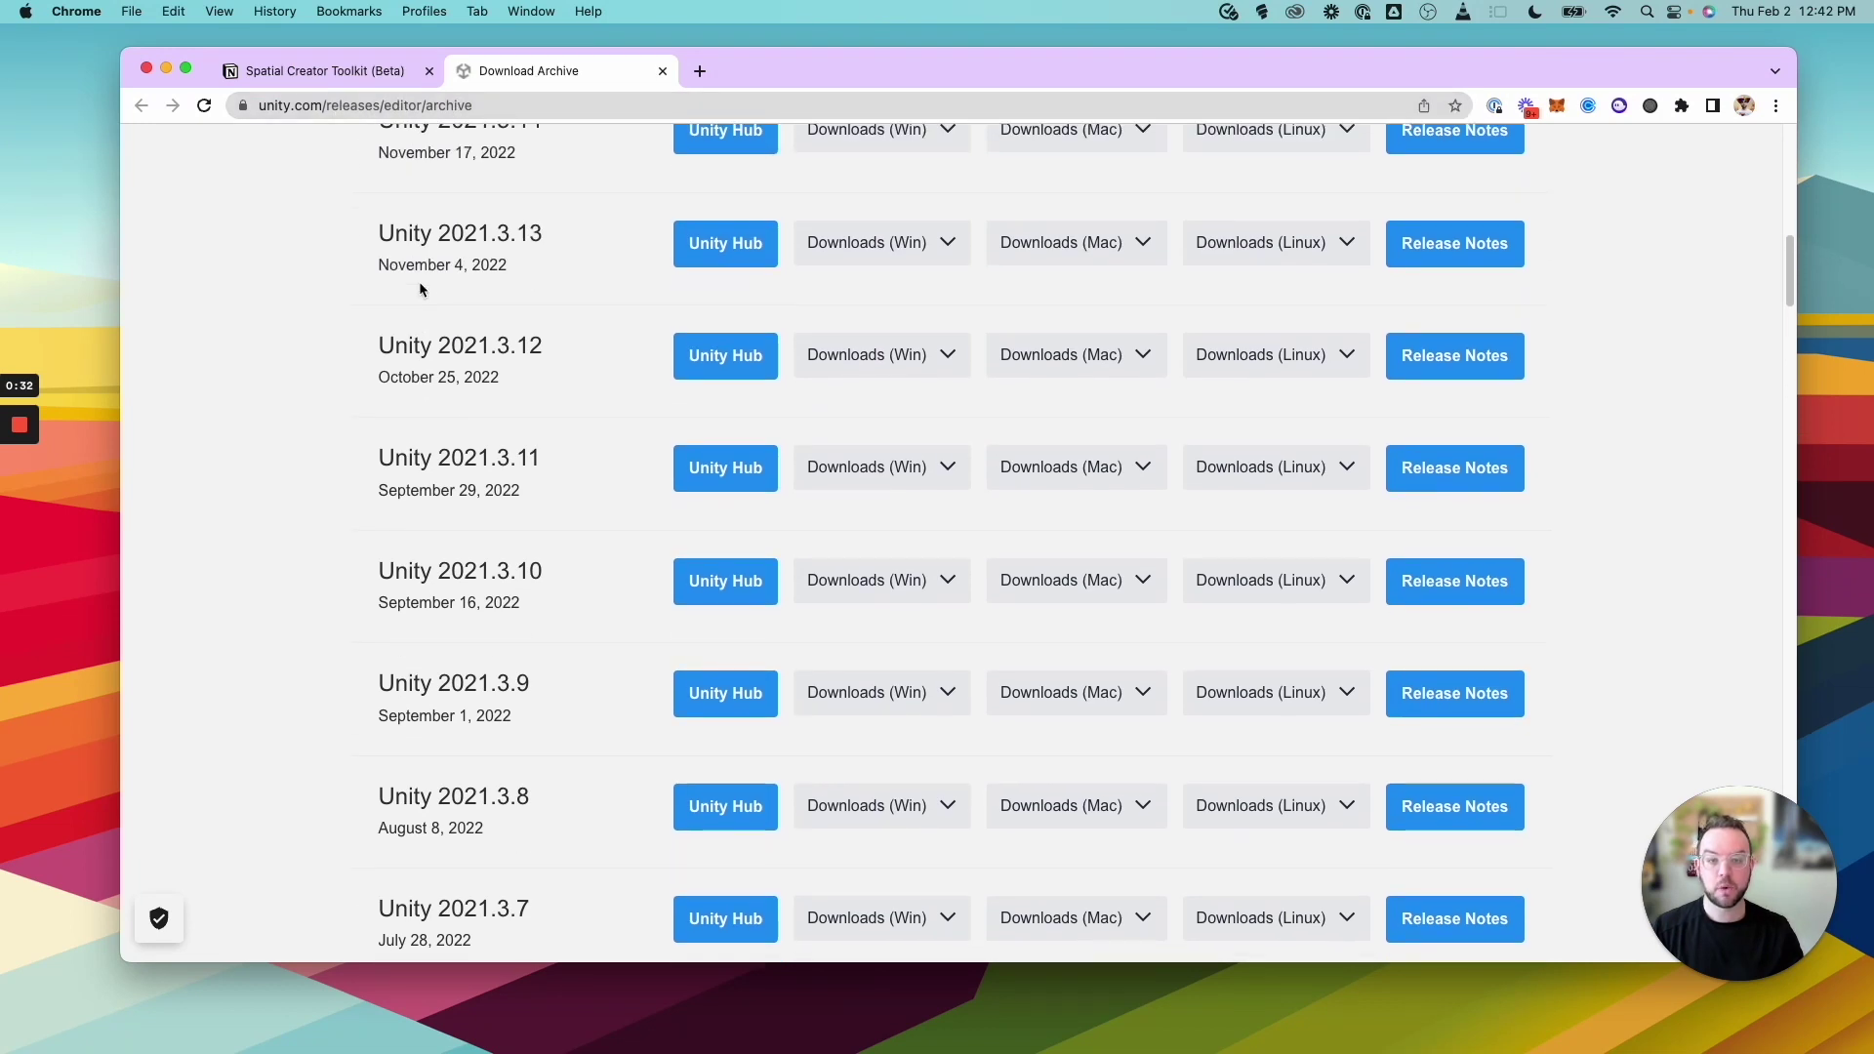
scroll(421, 290, "up", 6)
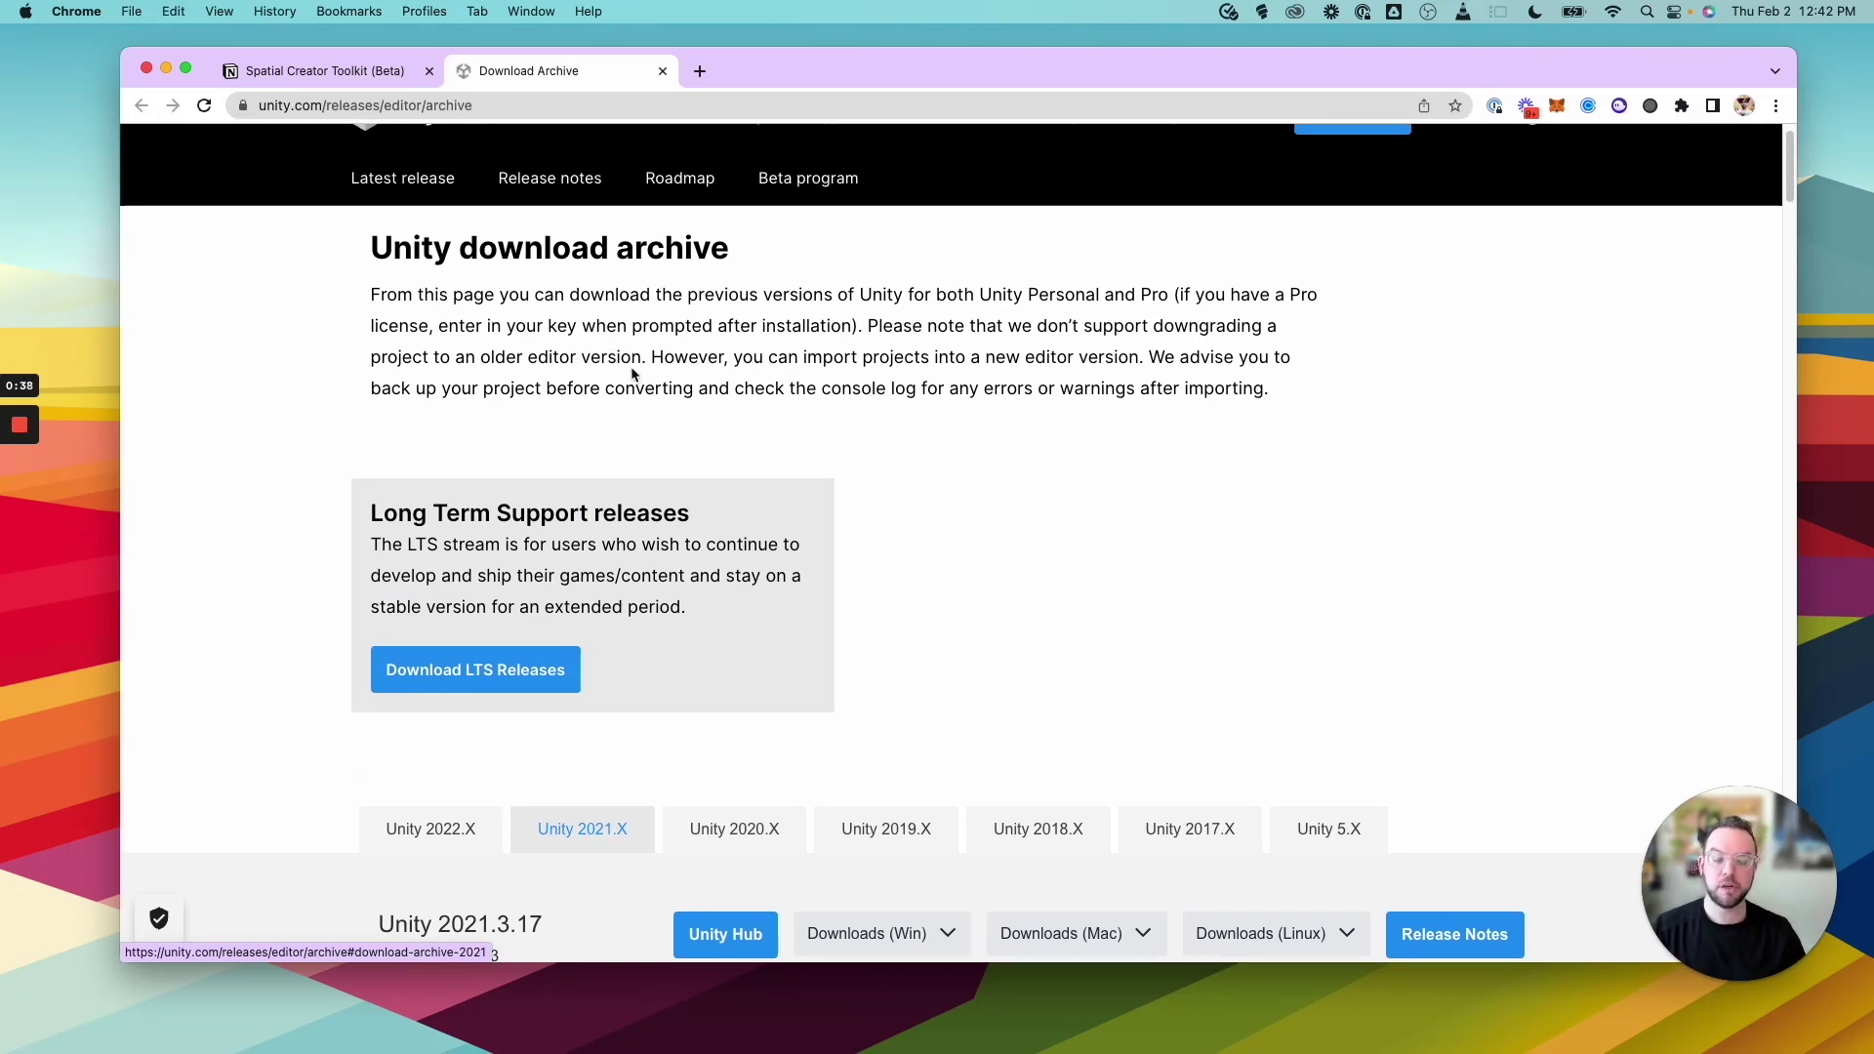
scroll(737, 366, "down", 5)
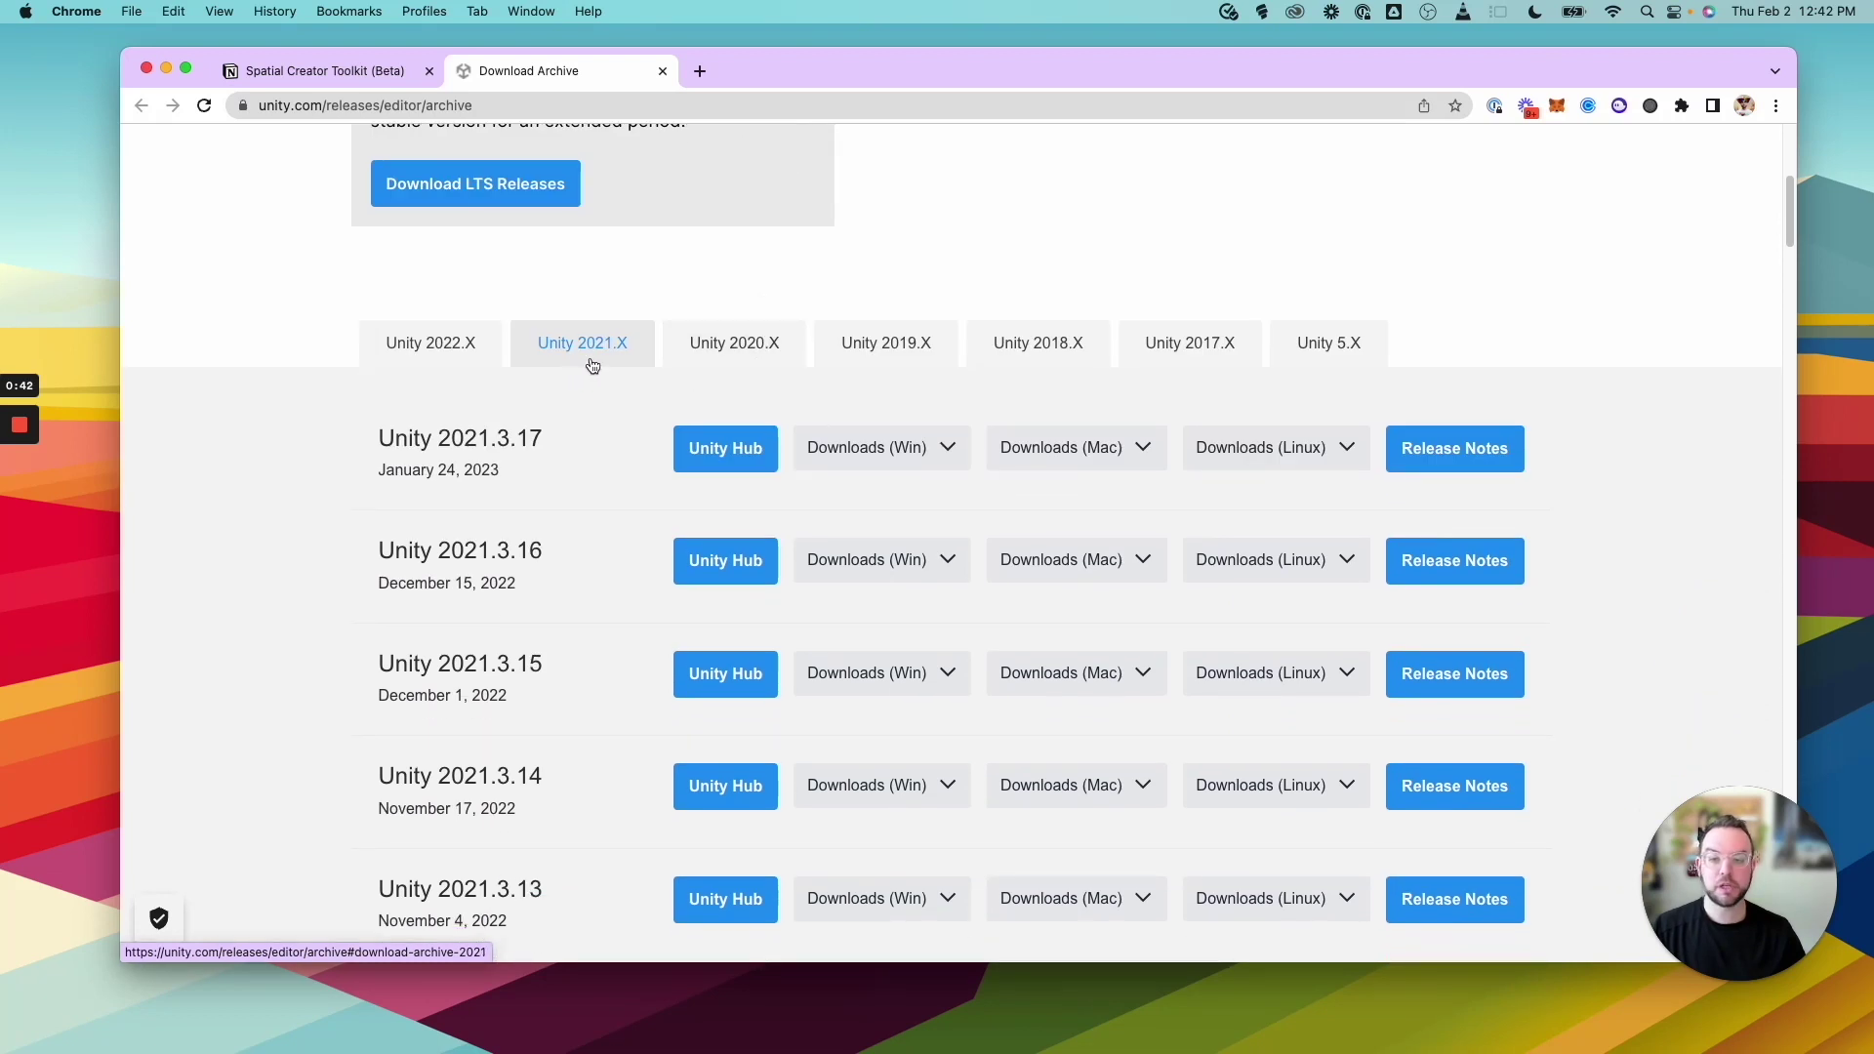
scroll(624, 389, "down", 4)
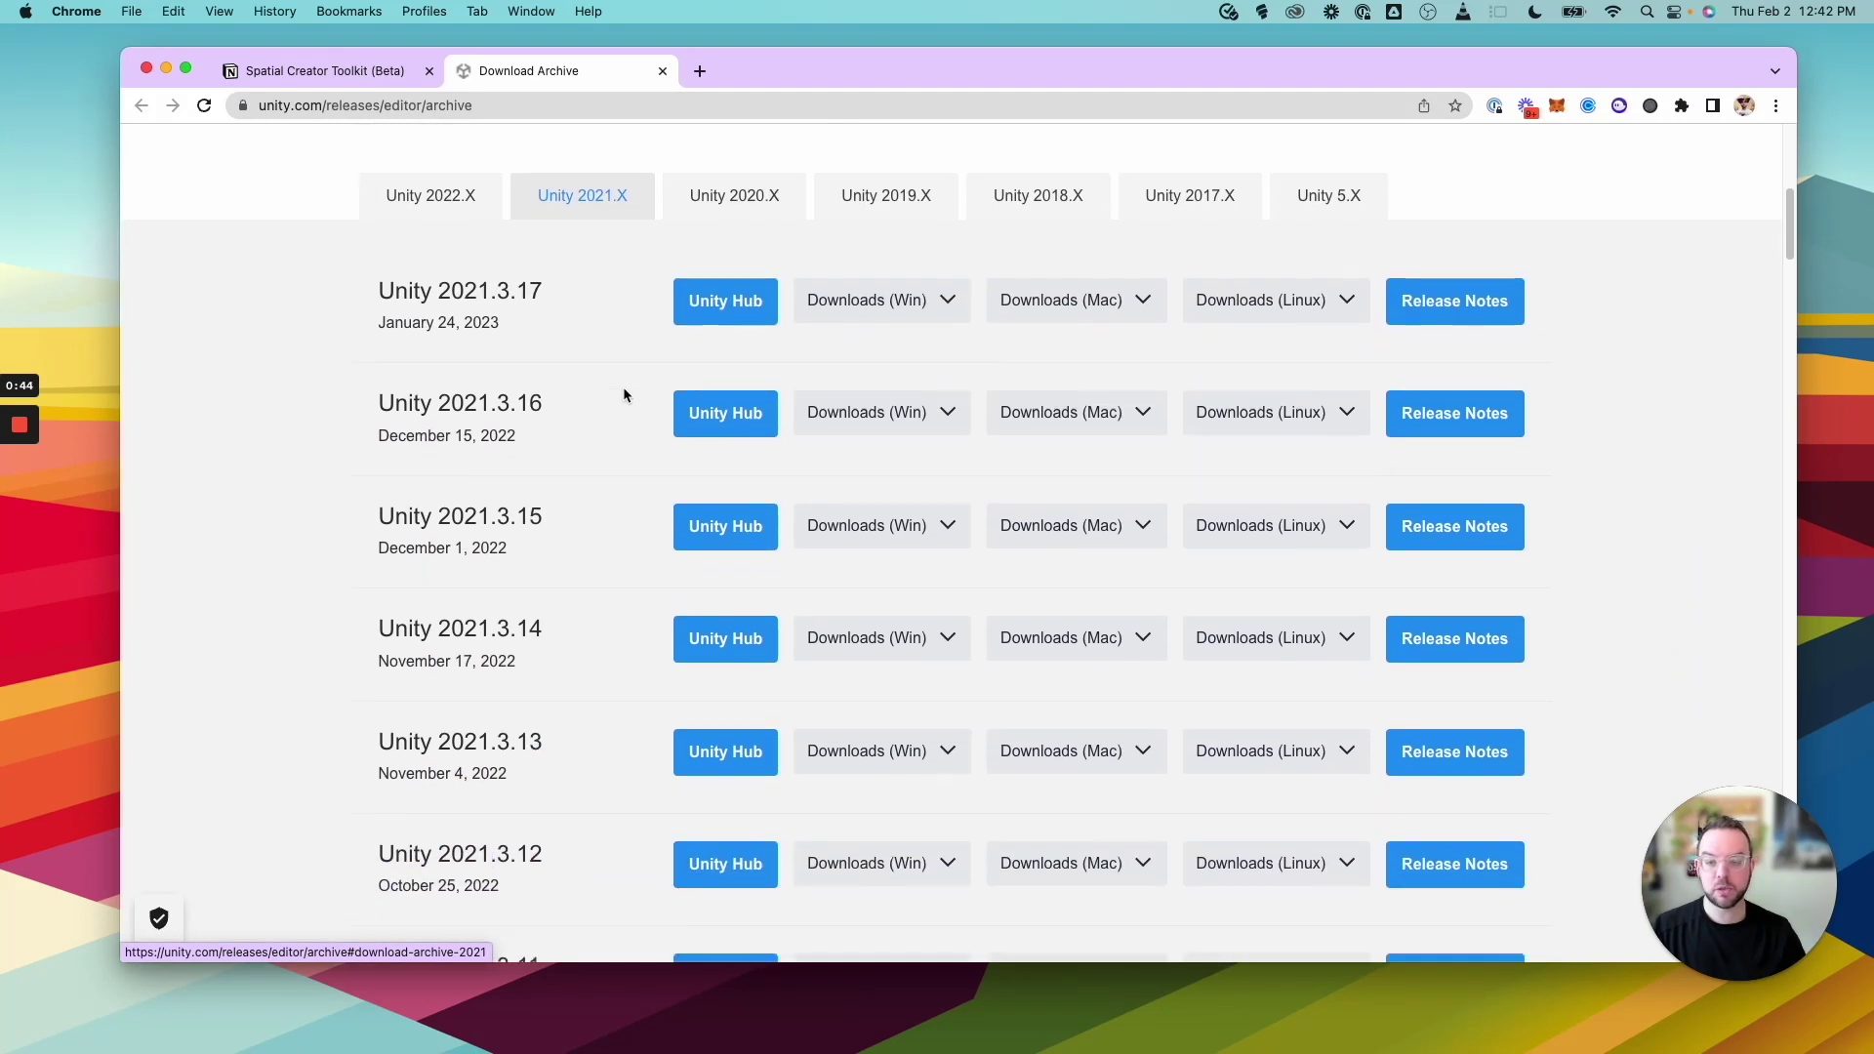
scroll(624, 394, "down", 4)
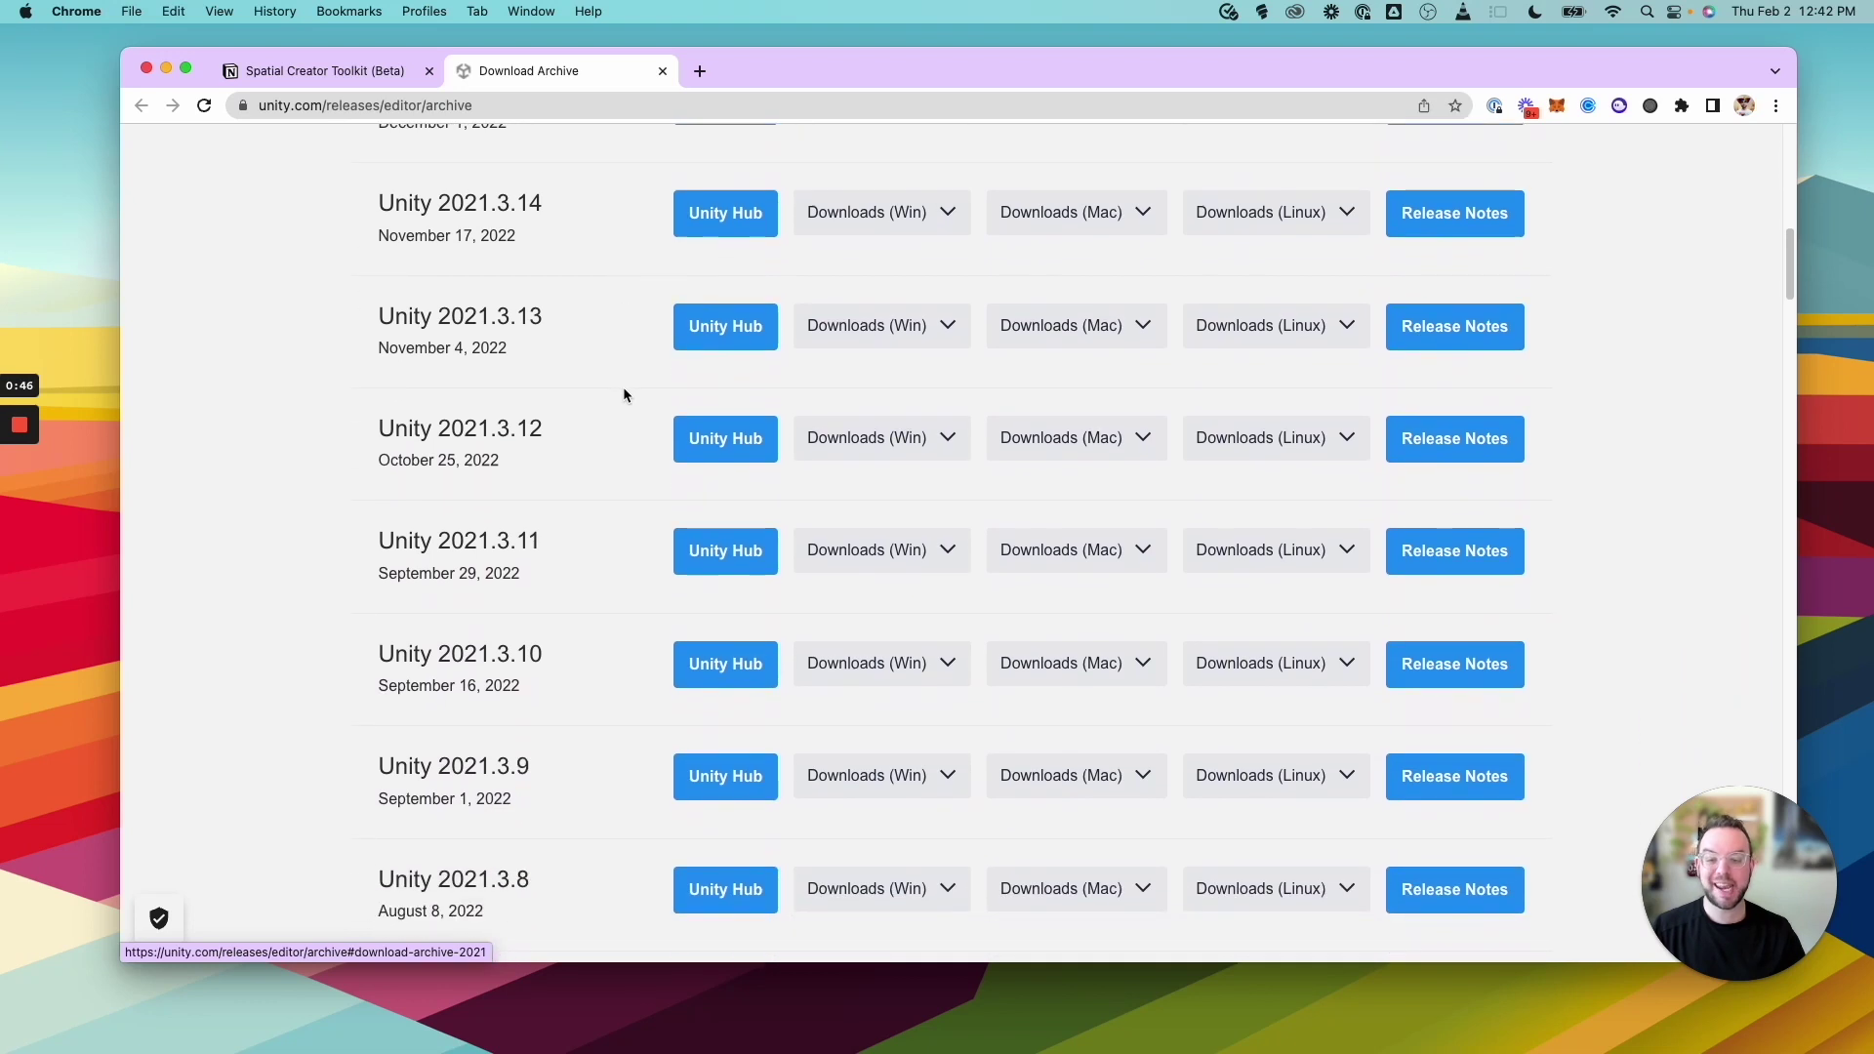
scroll(624, 394, "down", 2)
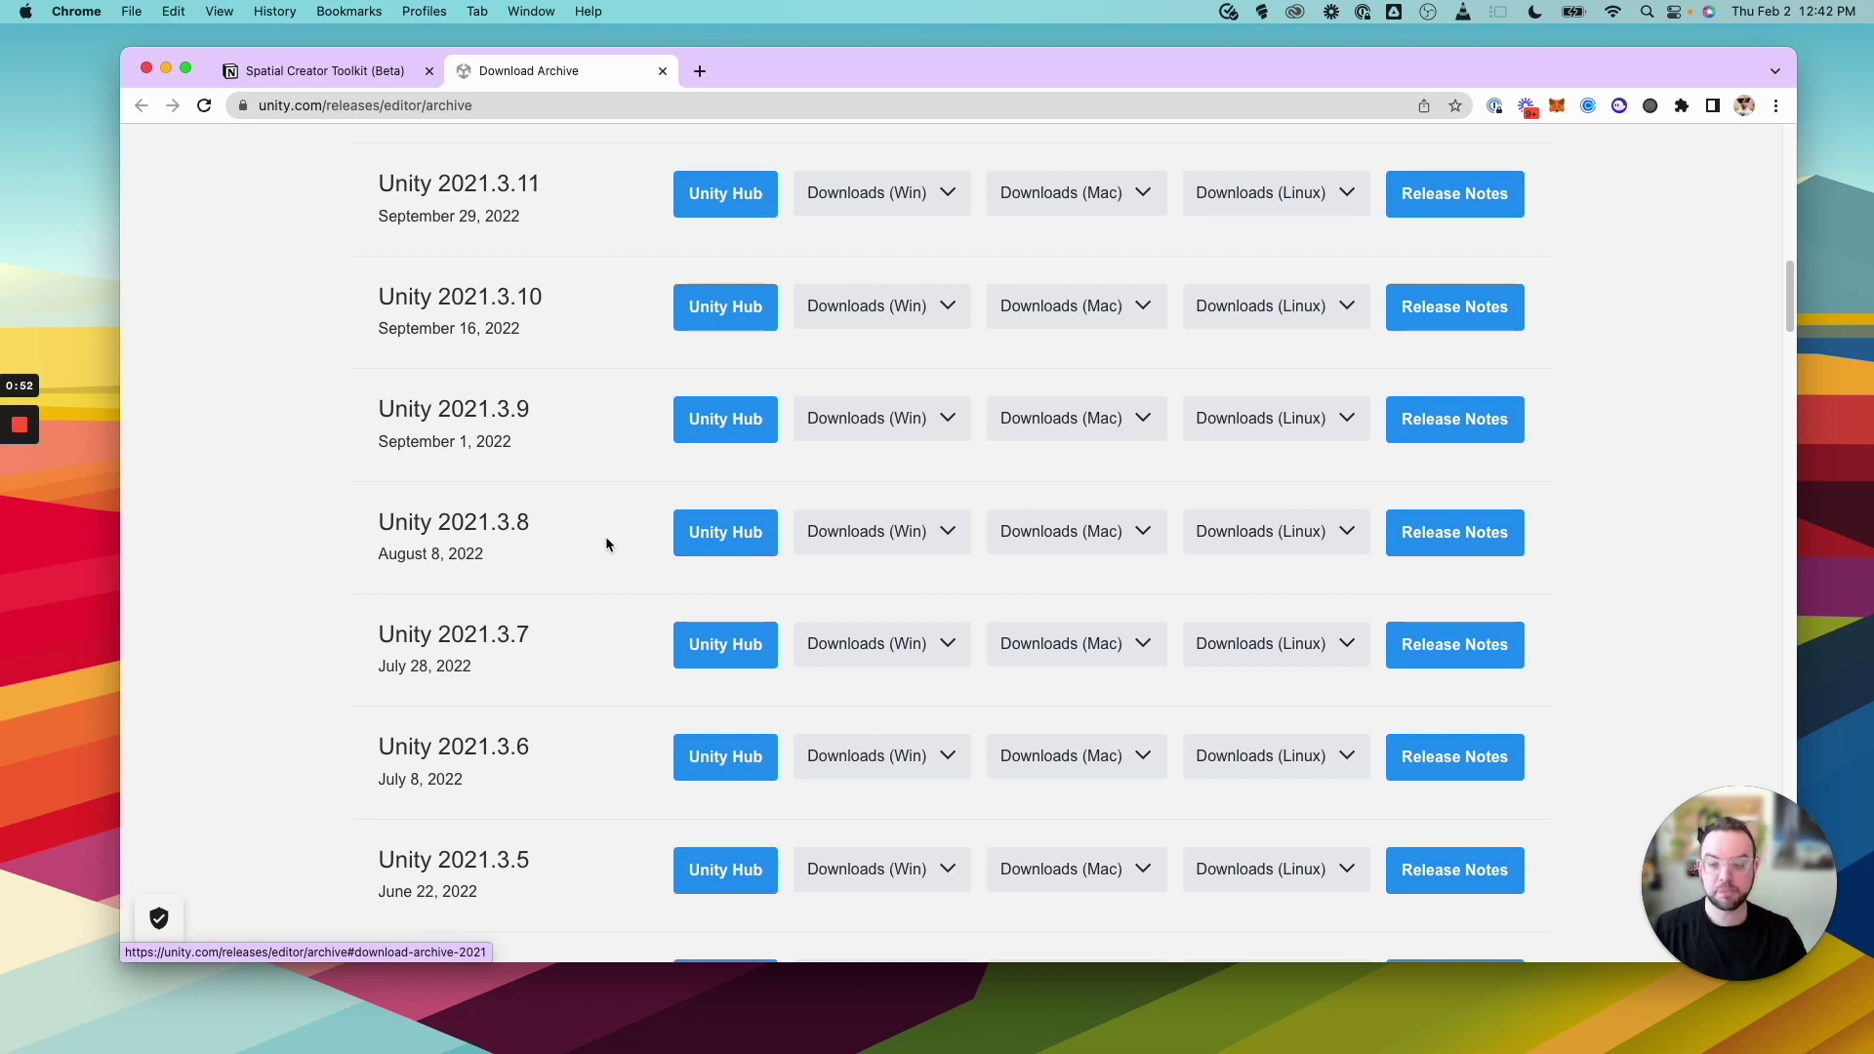
left_click(699, 546)
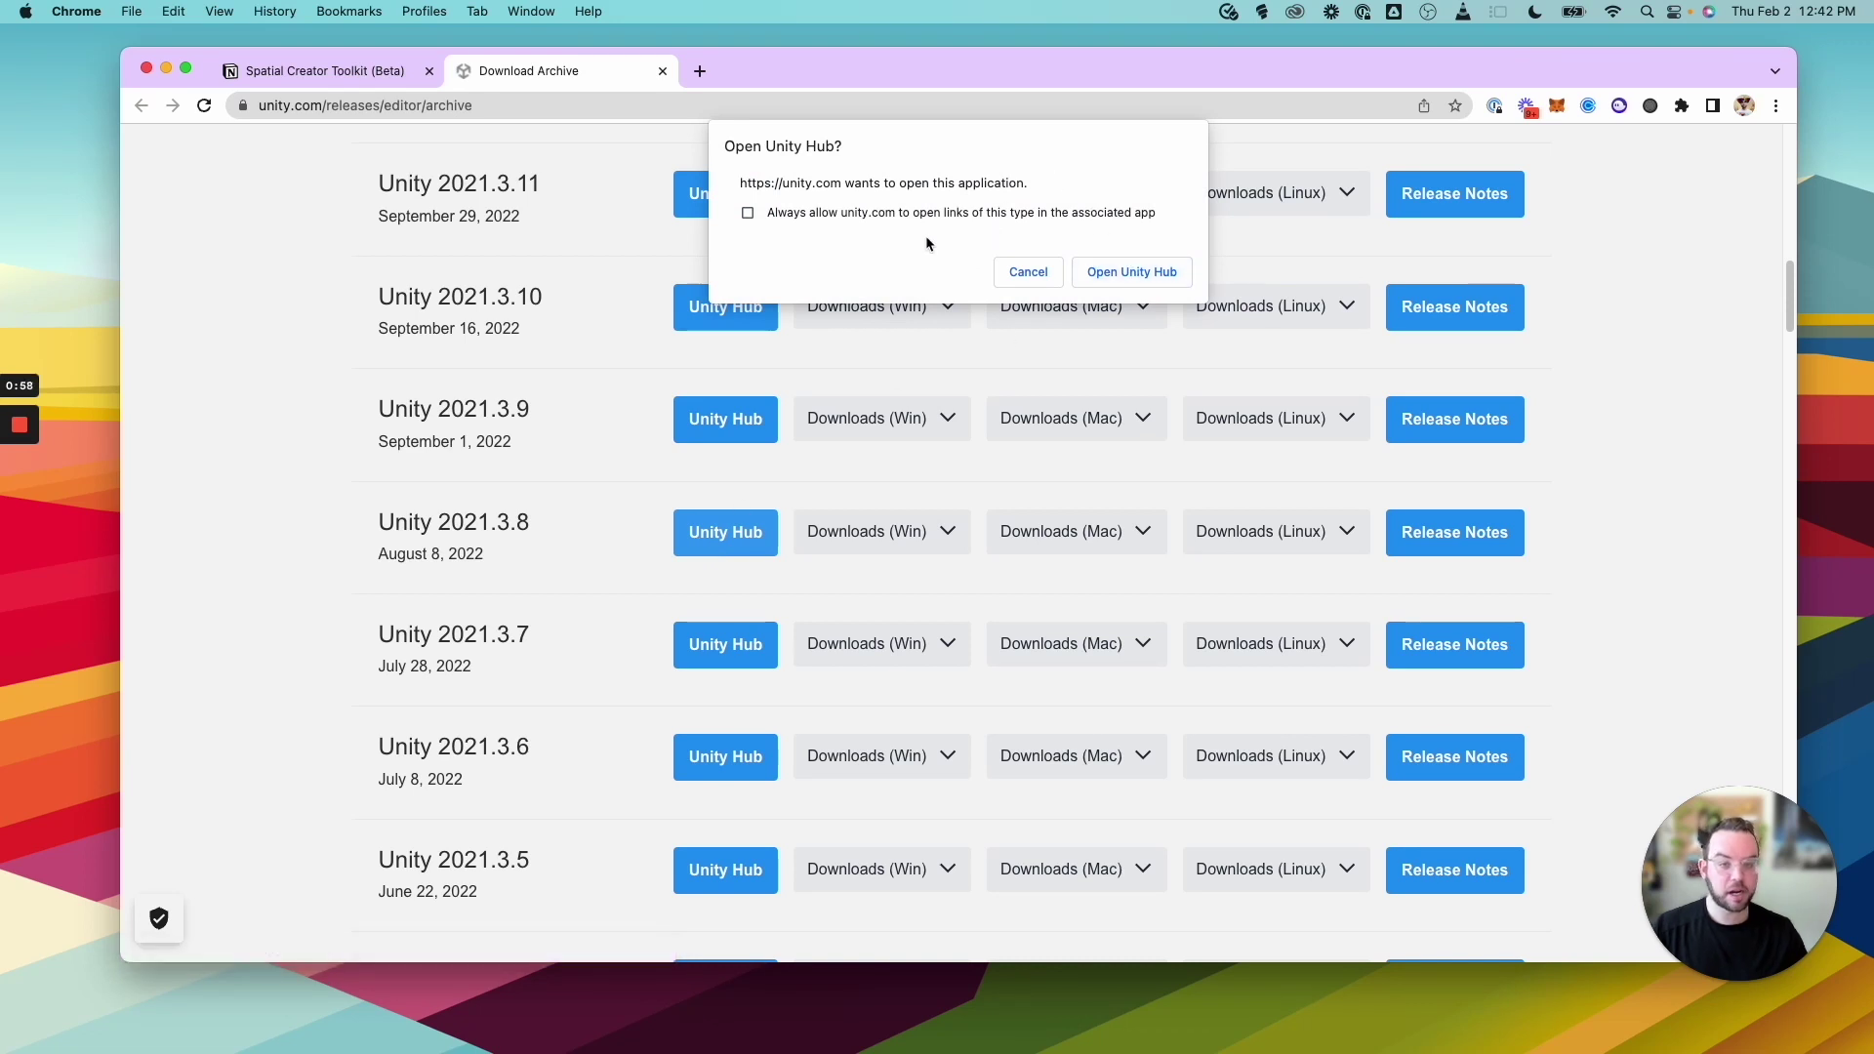
left_click(1025, 270)
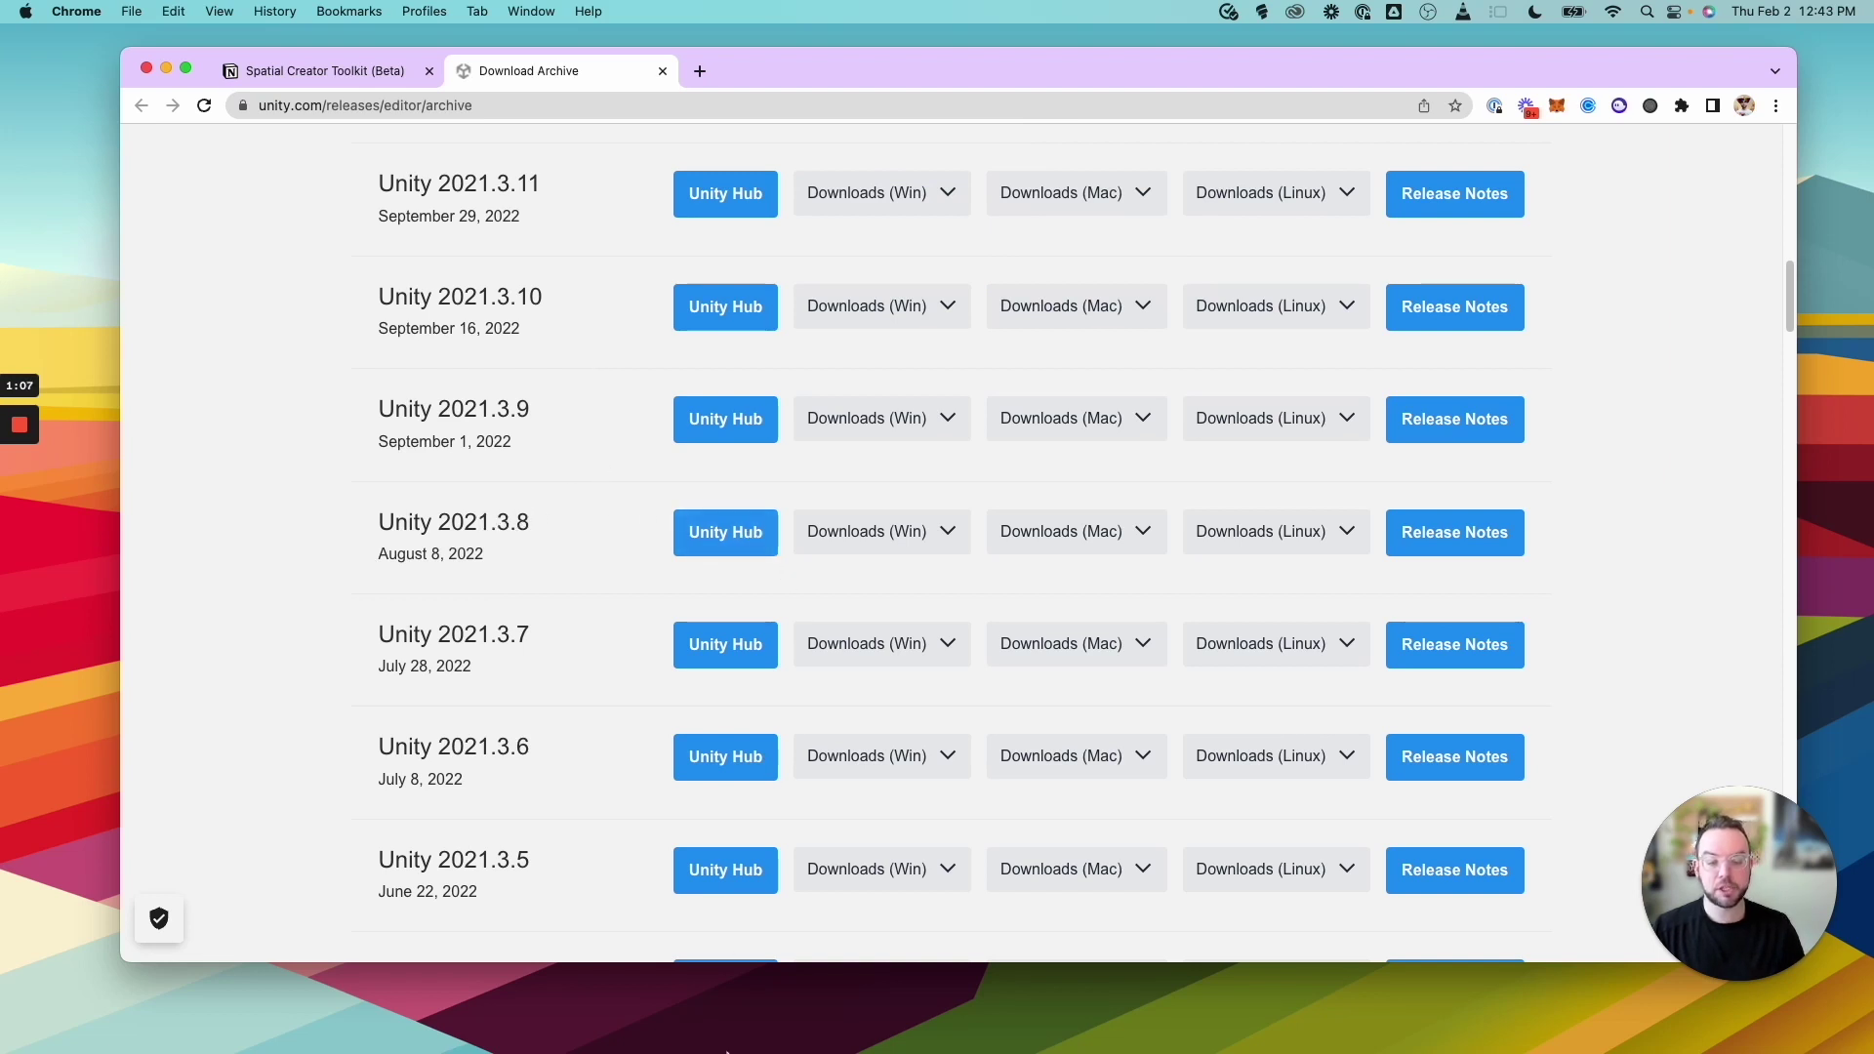
left_click(763, 1004)
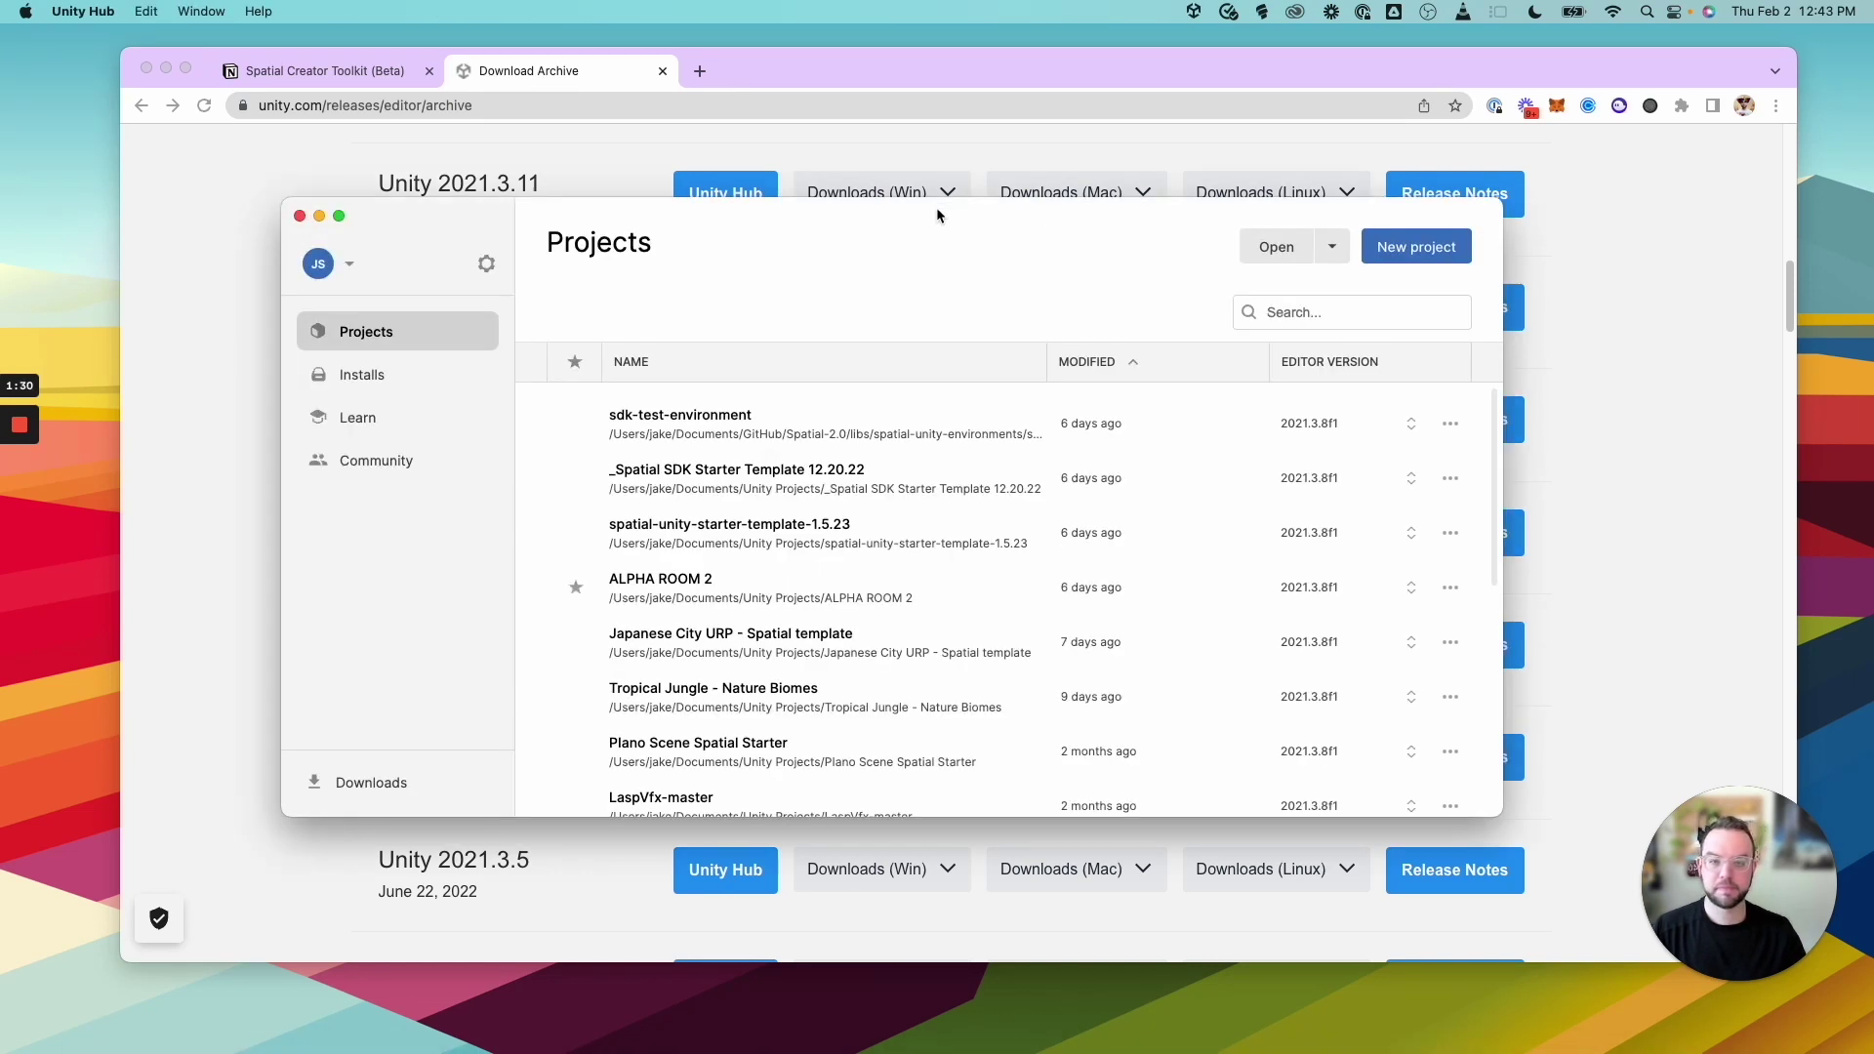
Check Unity Hub's Installs list for 2021.3.8f1 with macOS and WebGL support
left_click_drag(935, 207, 1066, 160)
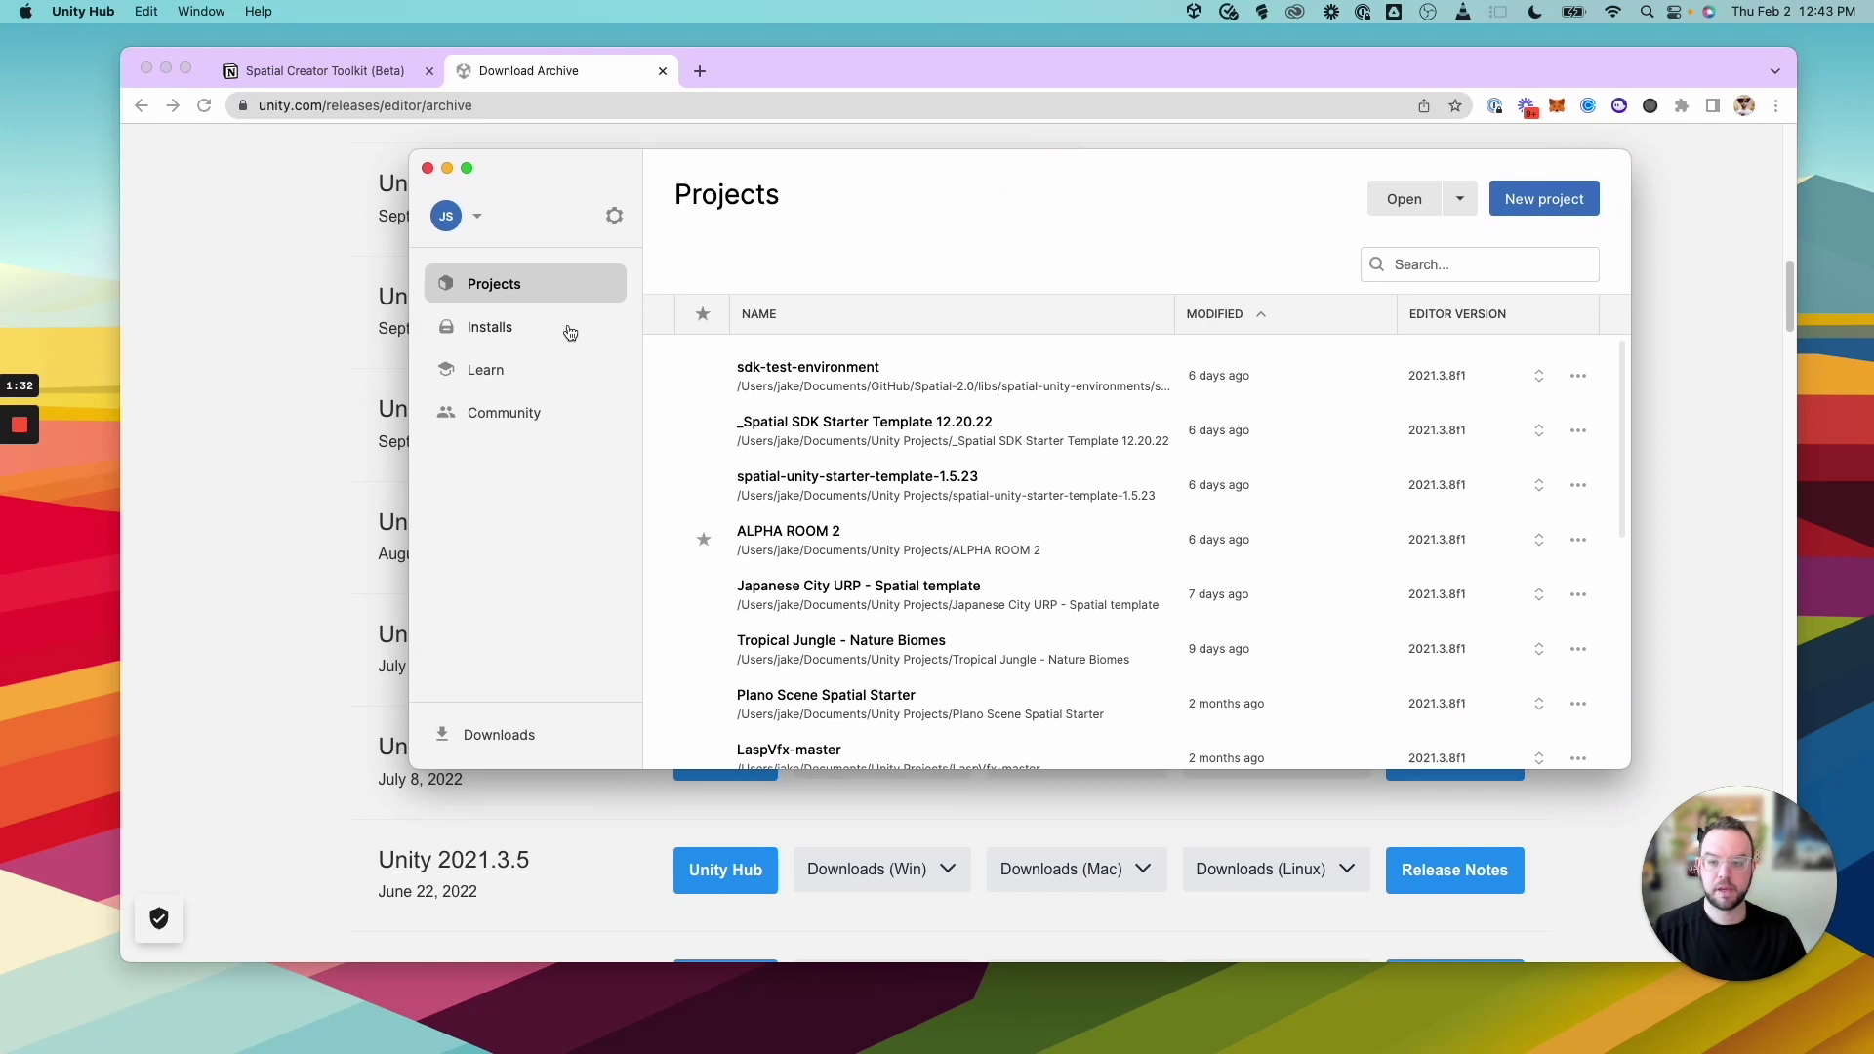
left_click(503, 332)
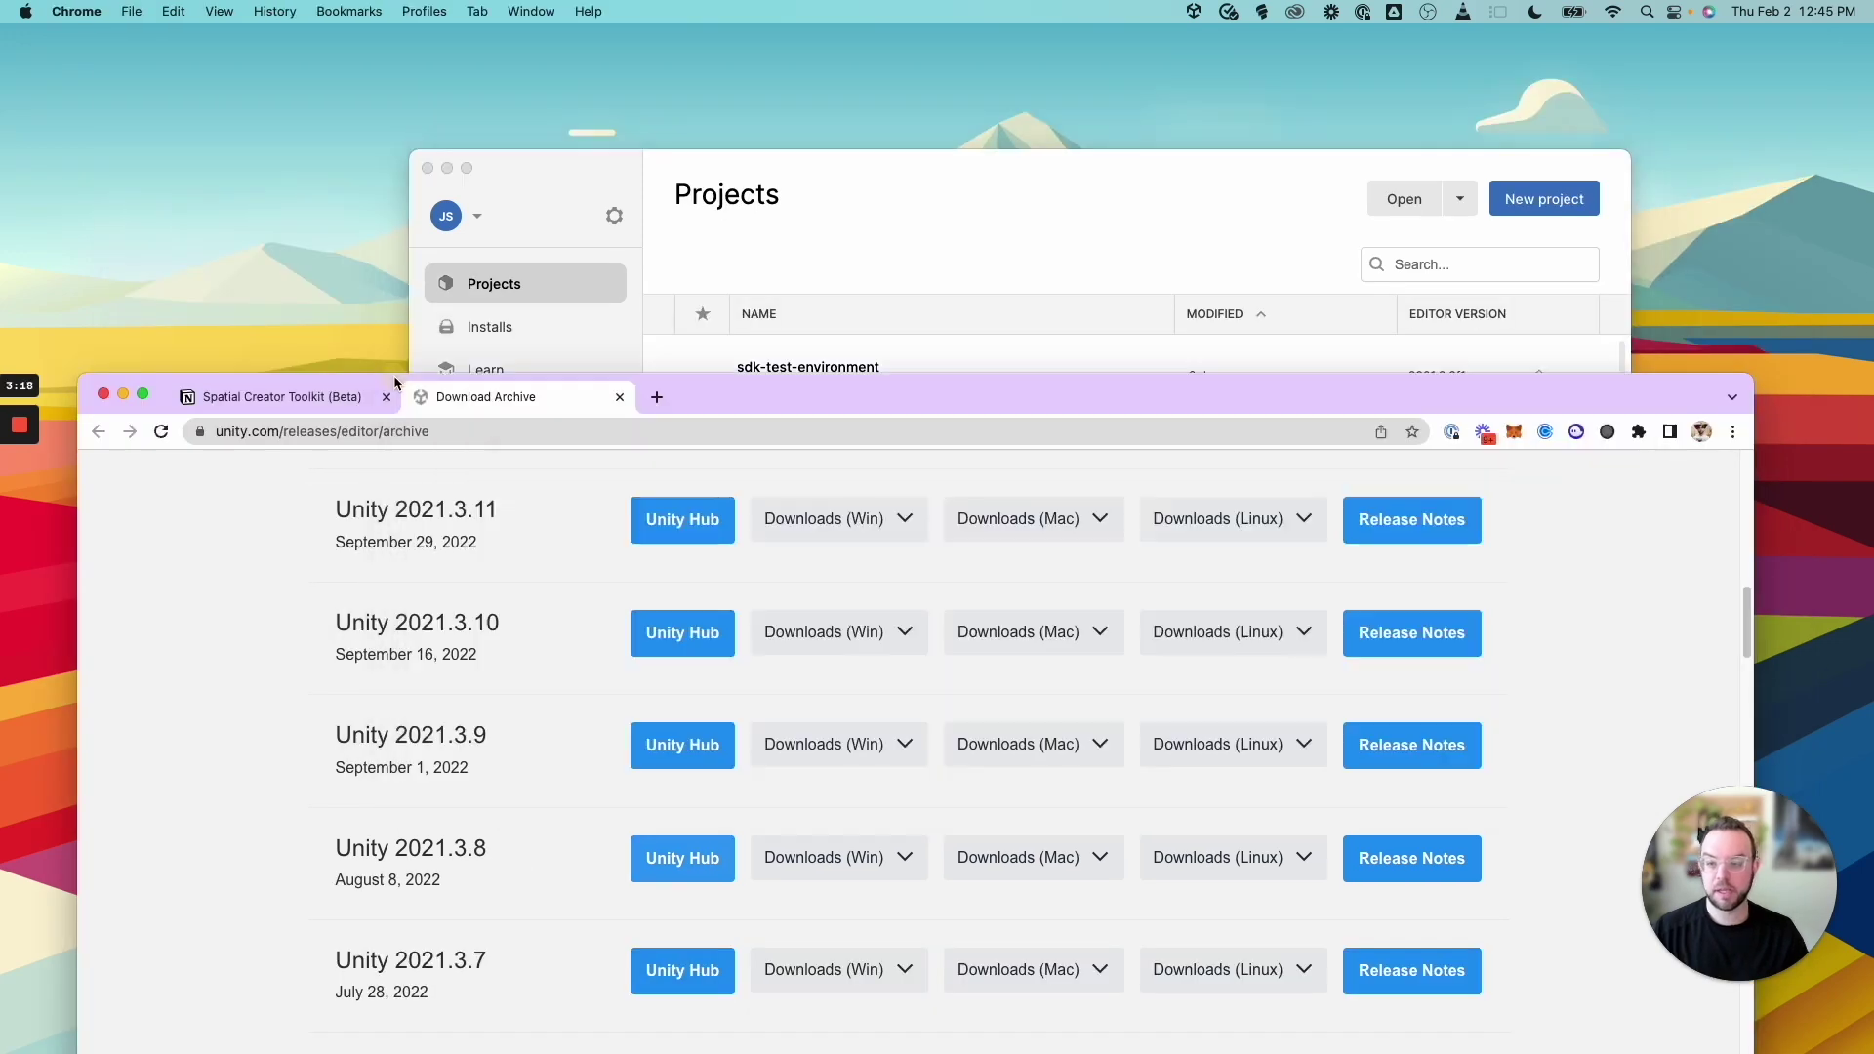
left_click_drag(400, 369, 436, 67)
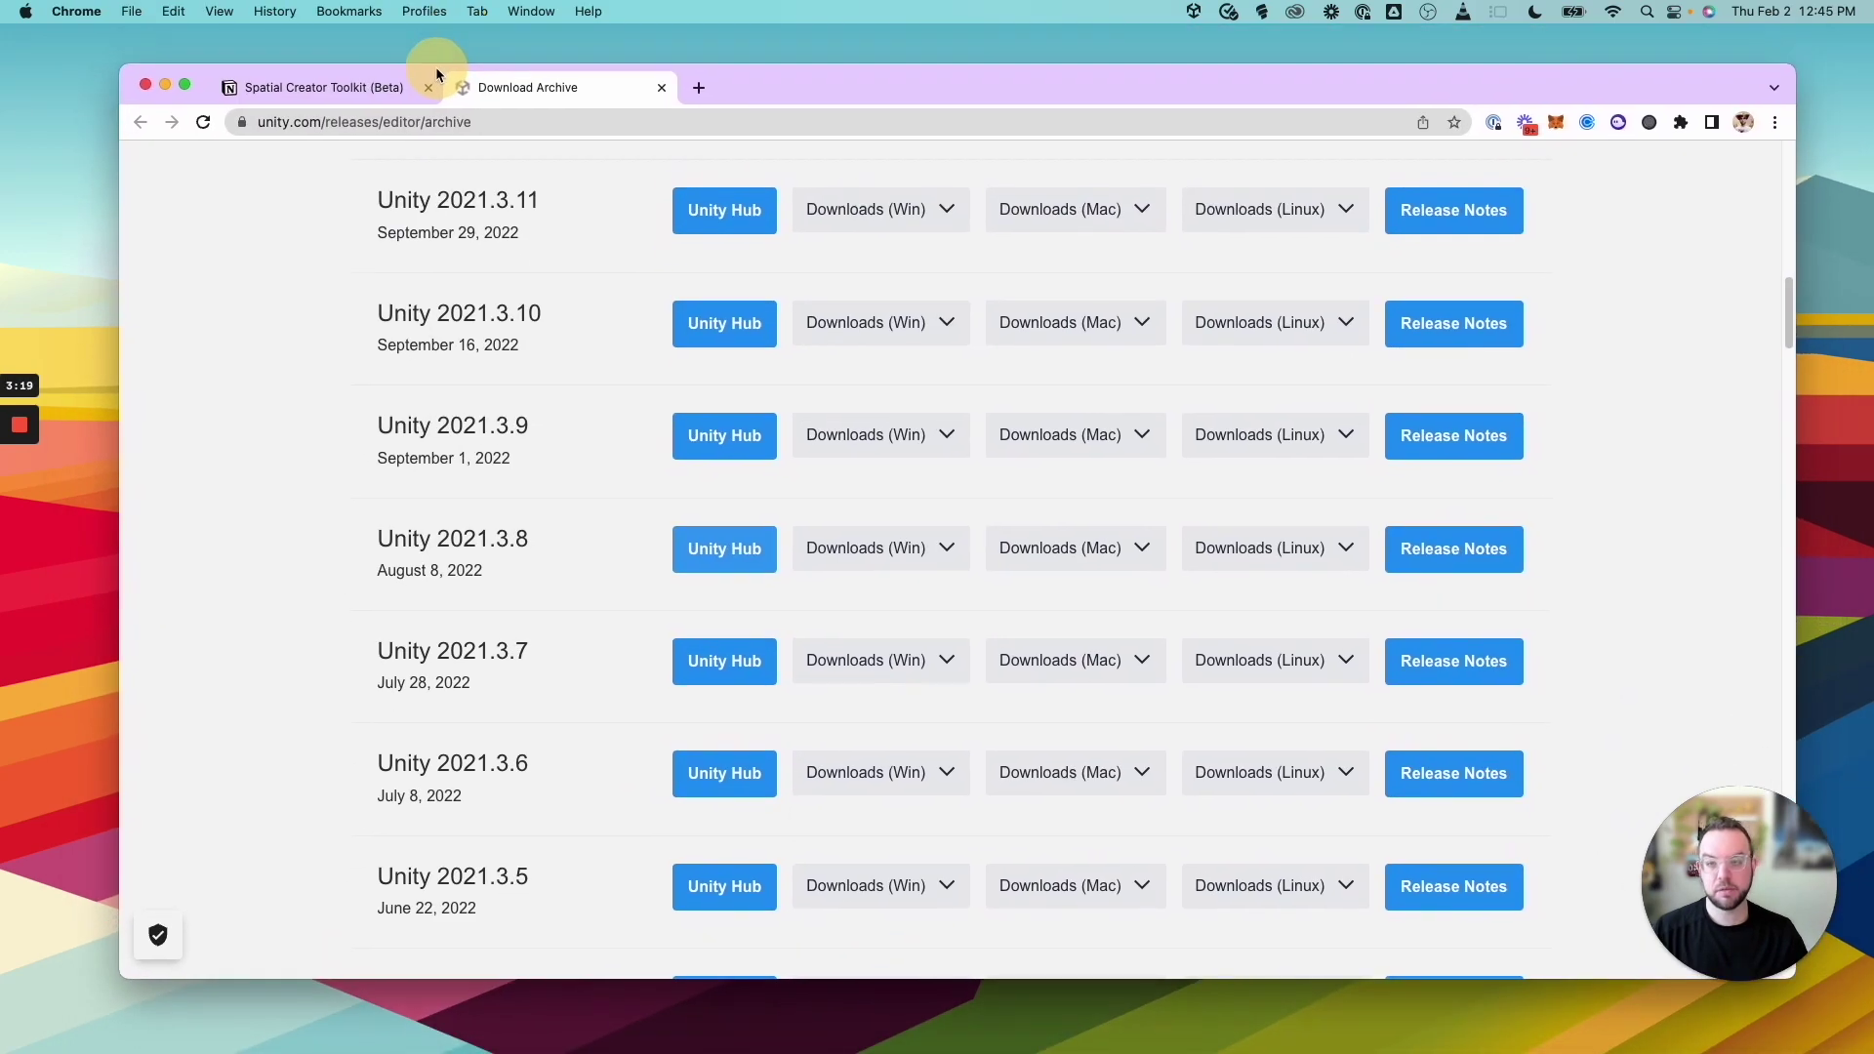
From the Getting Started with the Starter Template guide, download and unzip the starter template zip
left_click(293, 90)
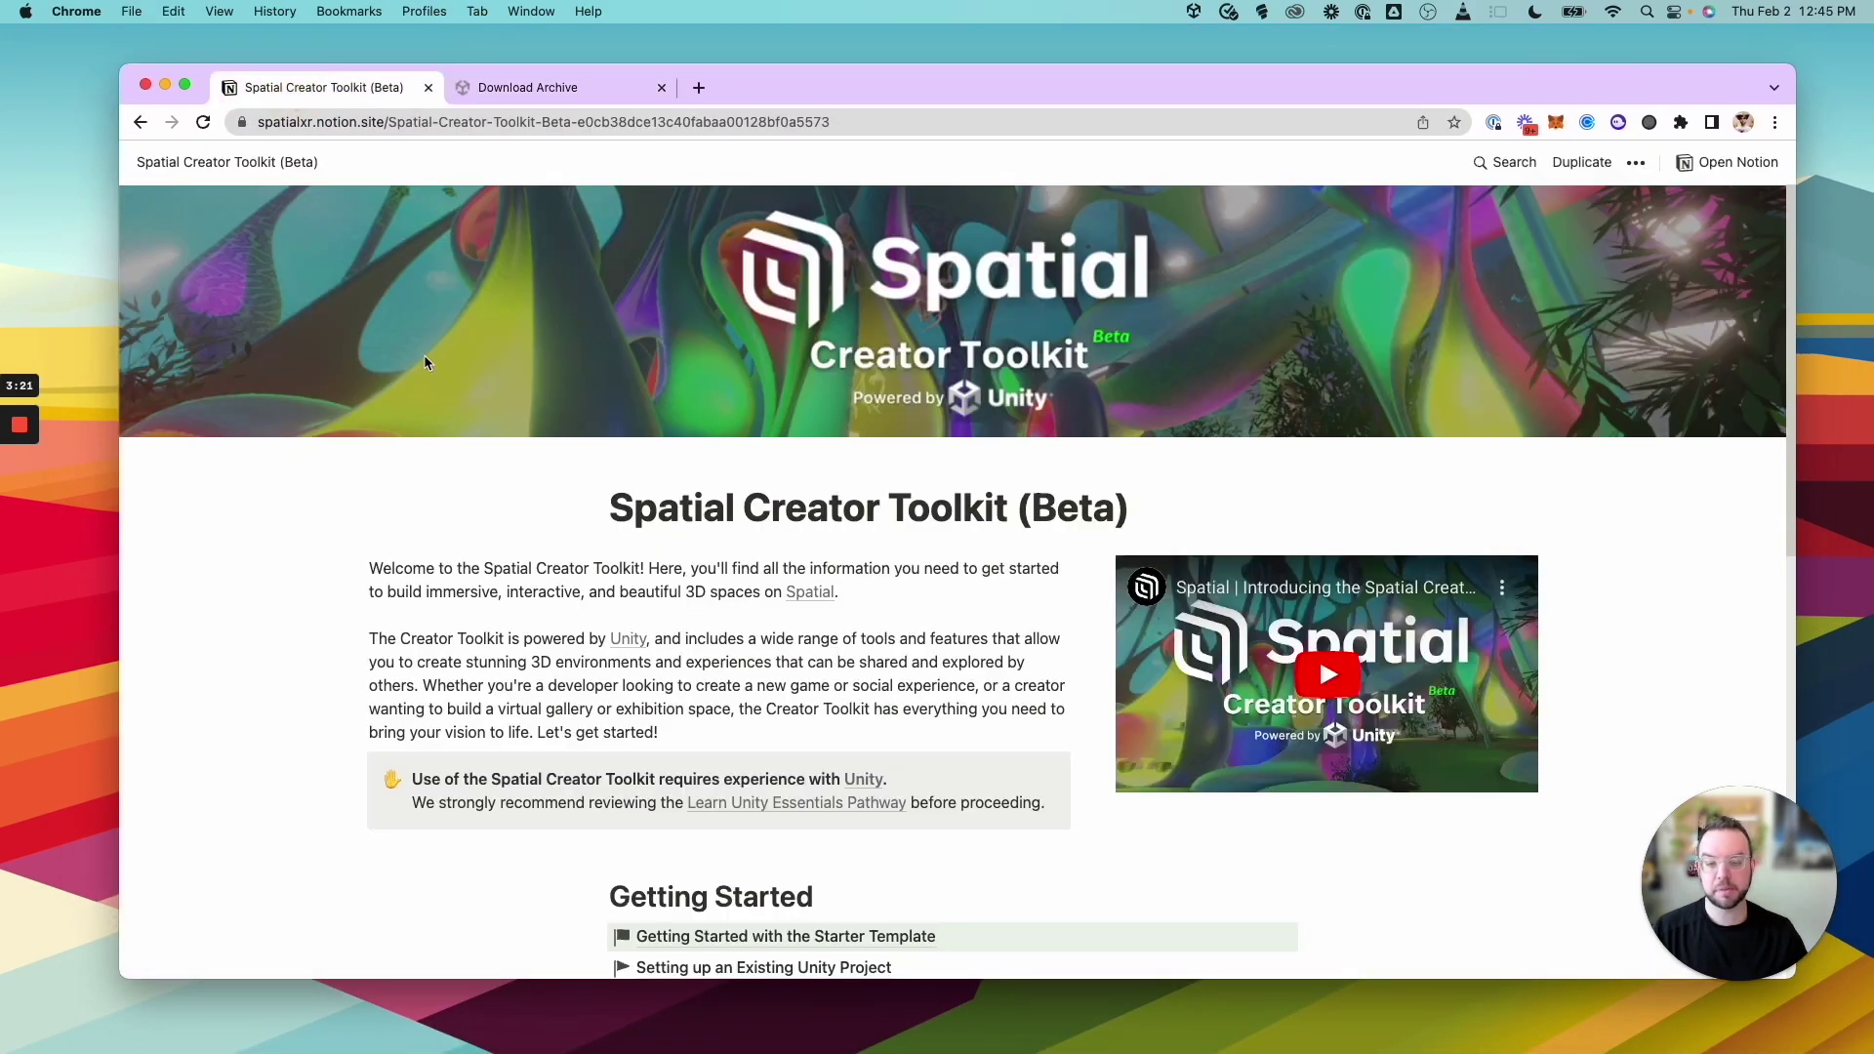
scroll(537, 376, "down", 5)
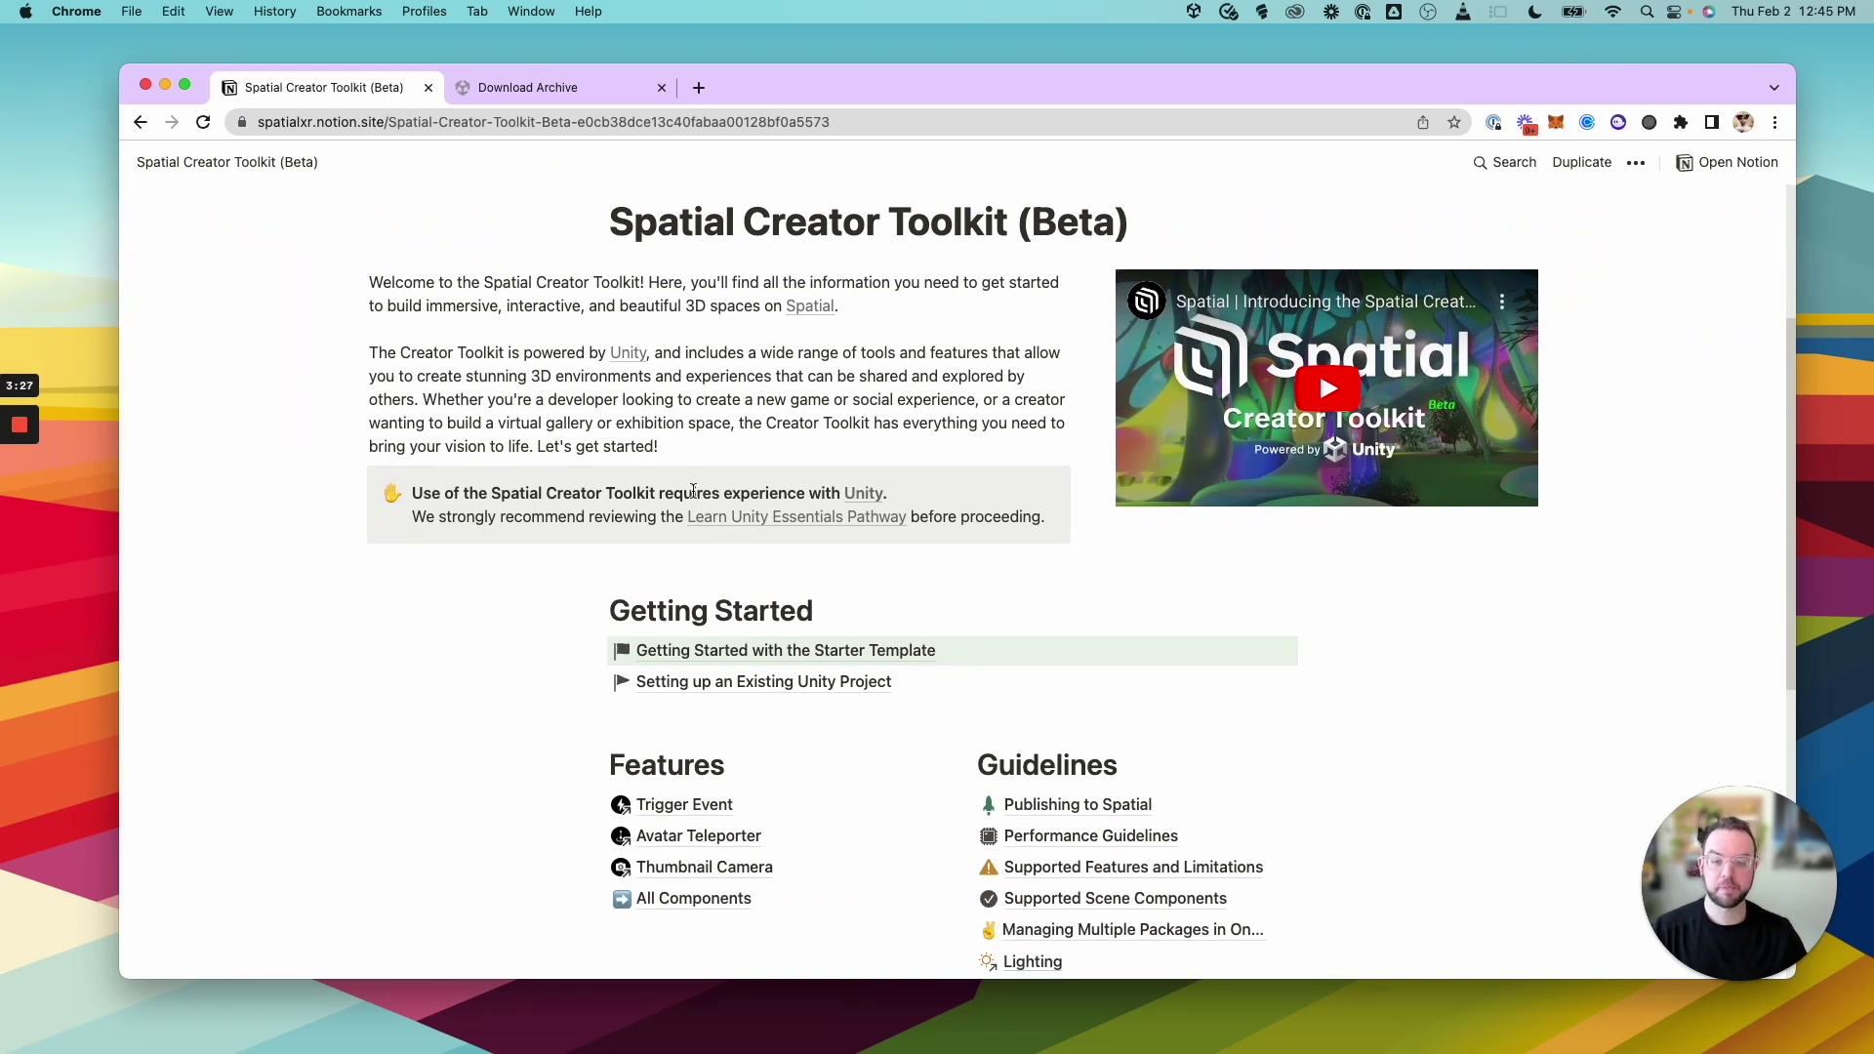
left_click(774, 653)
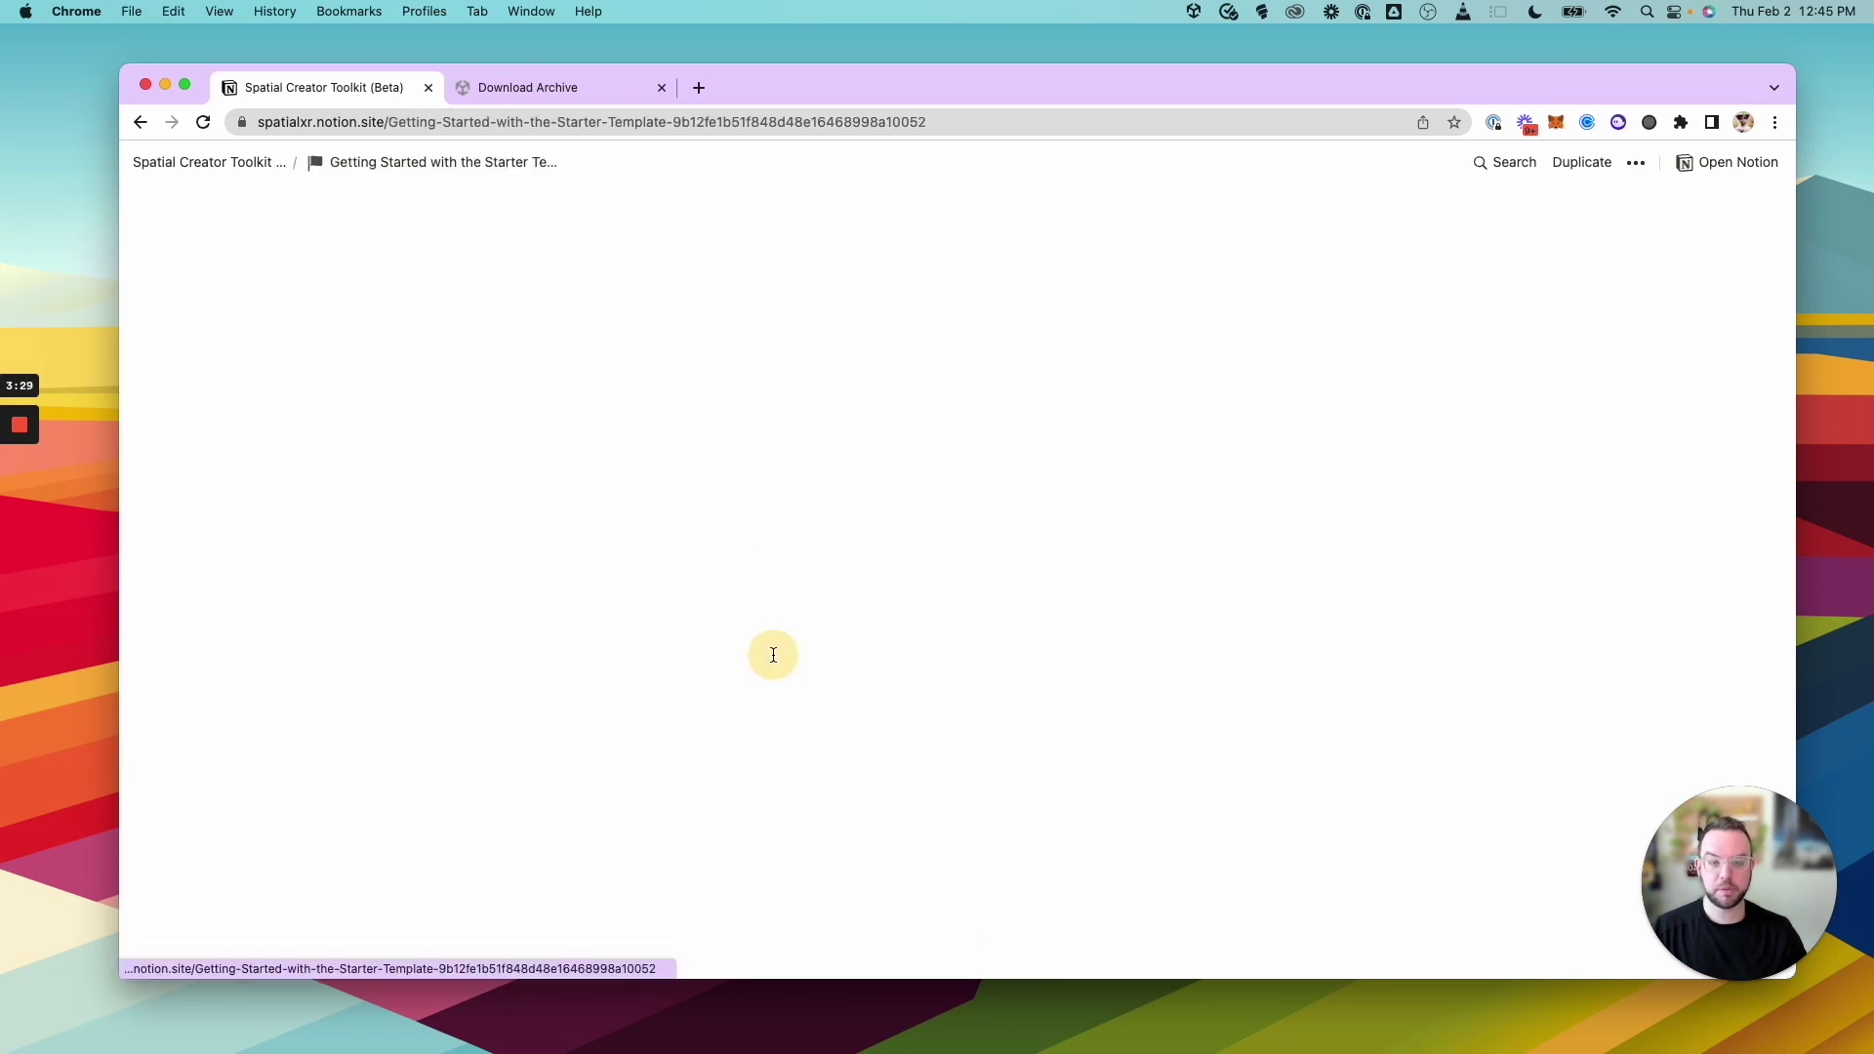
scroll(1100, 486, "down", 5)
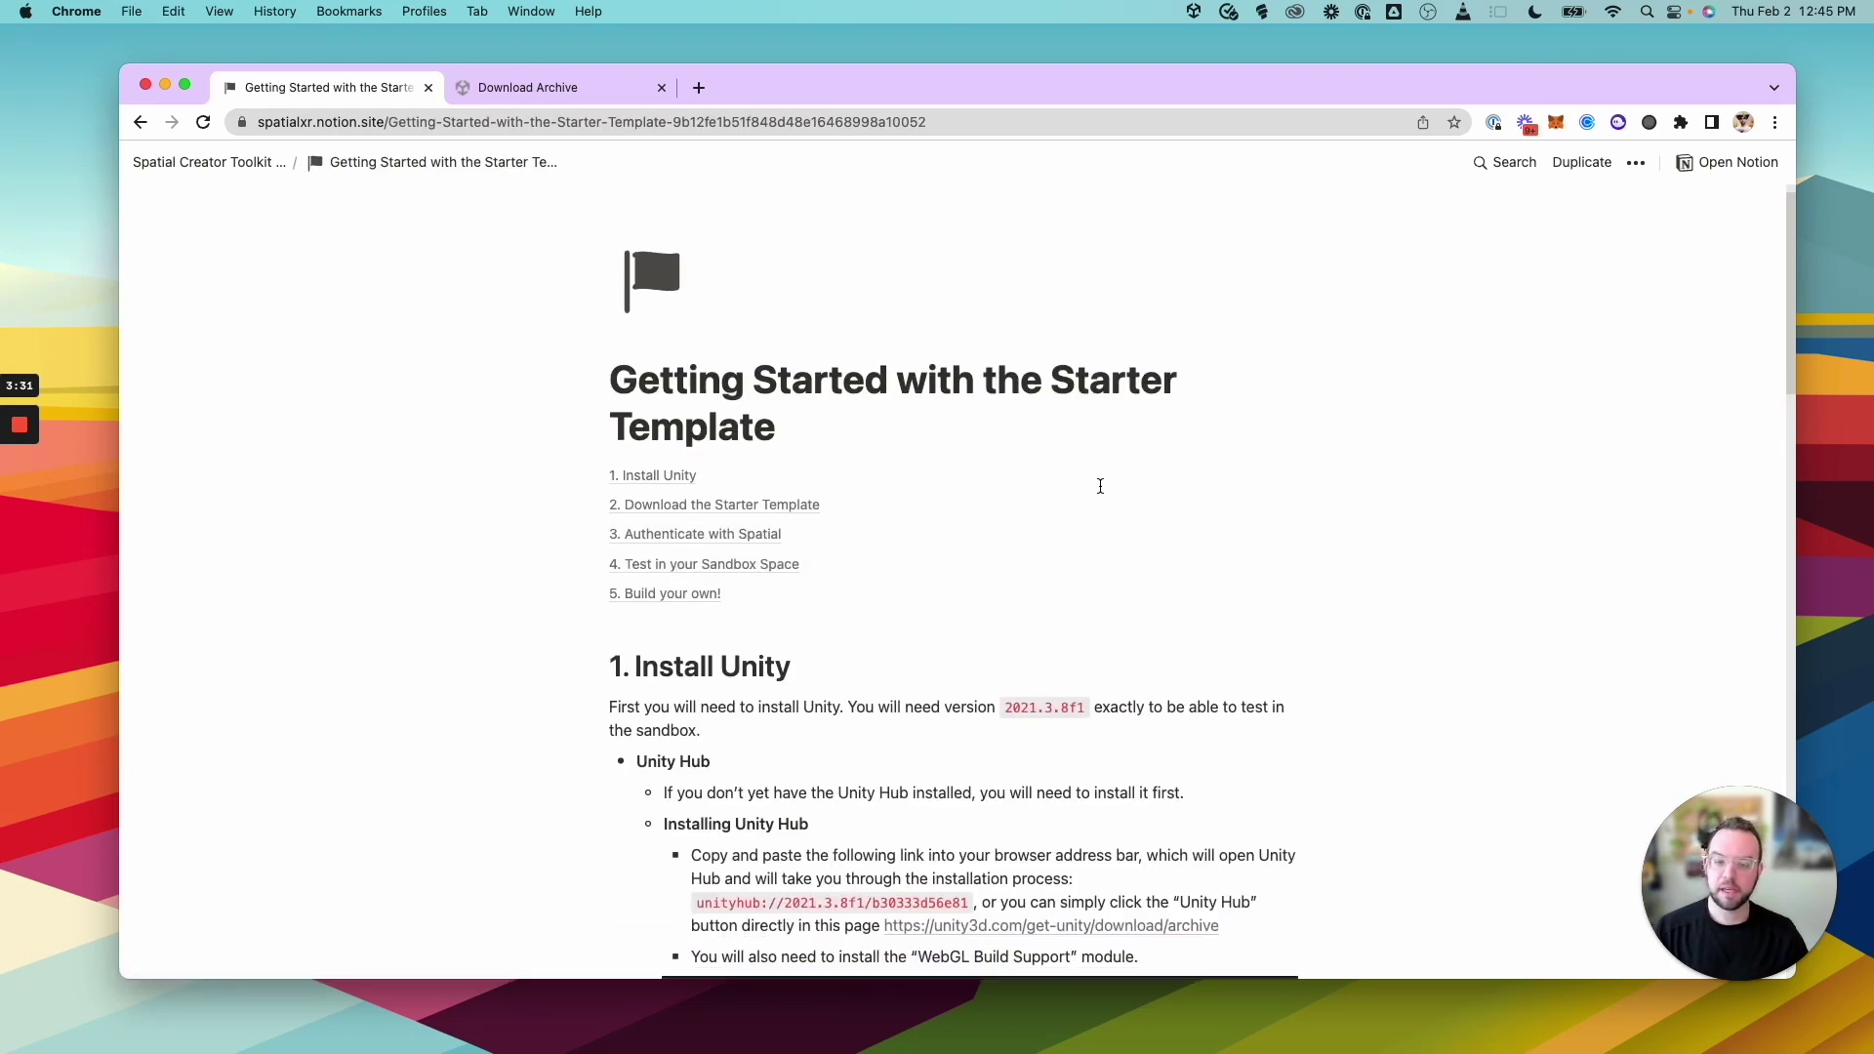
scroll(1100, 486, "down", 5)
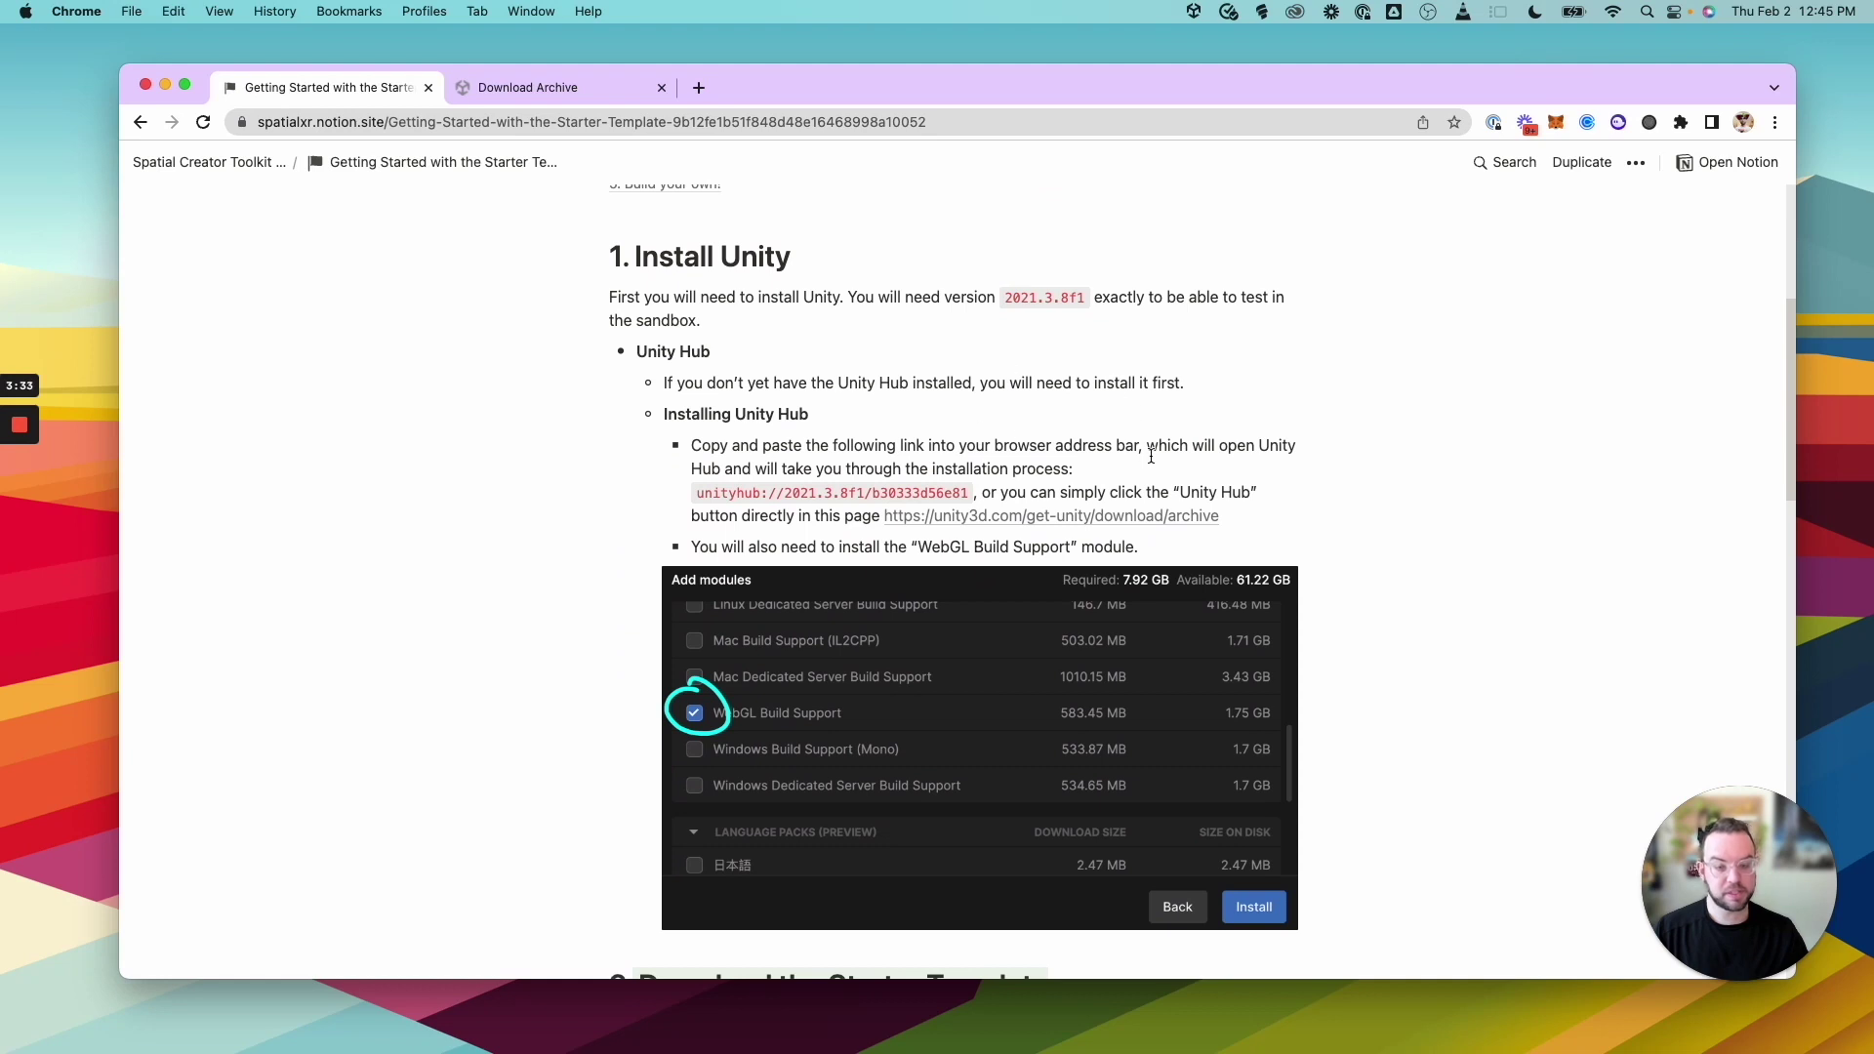
scroll(1152, 456, "down", 12)
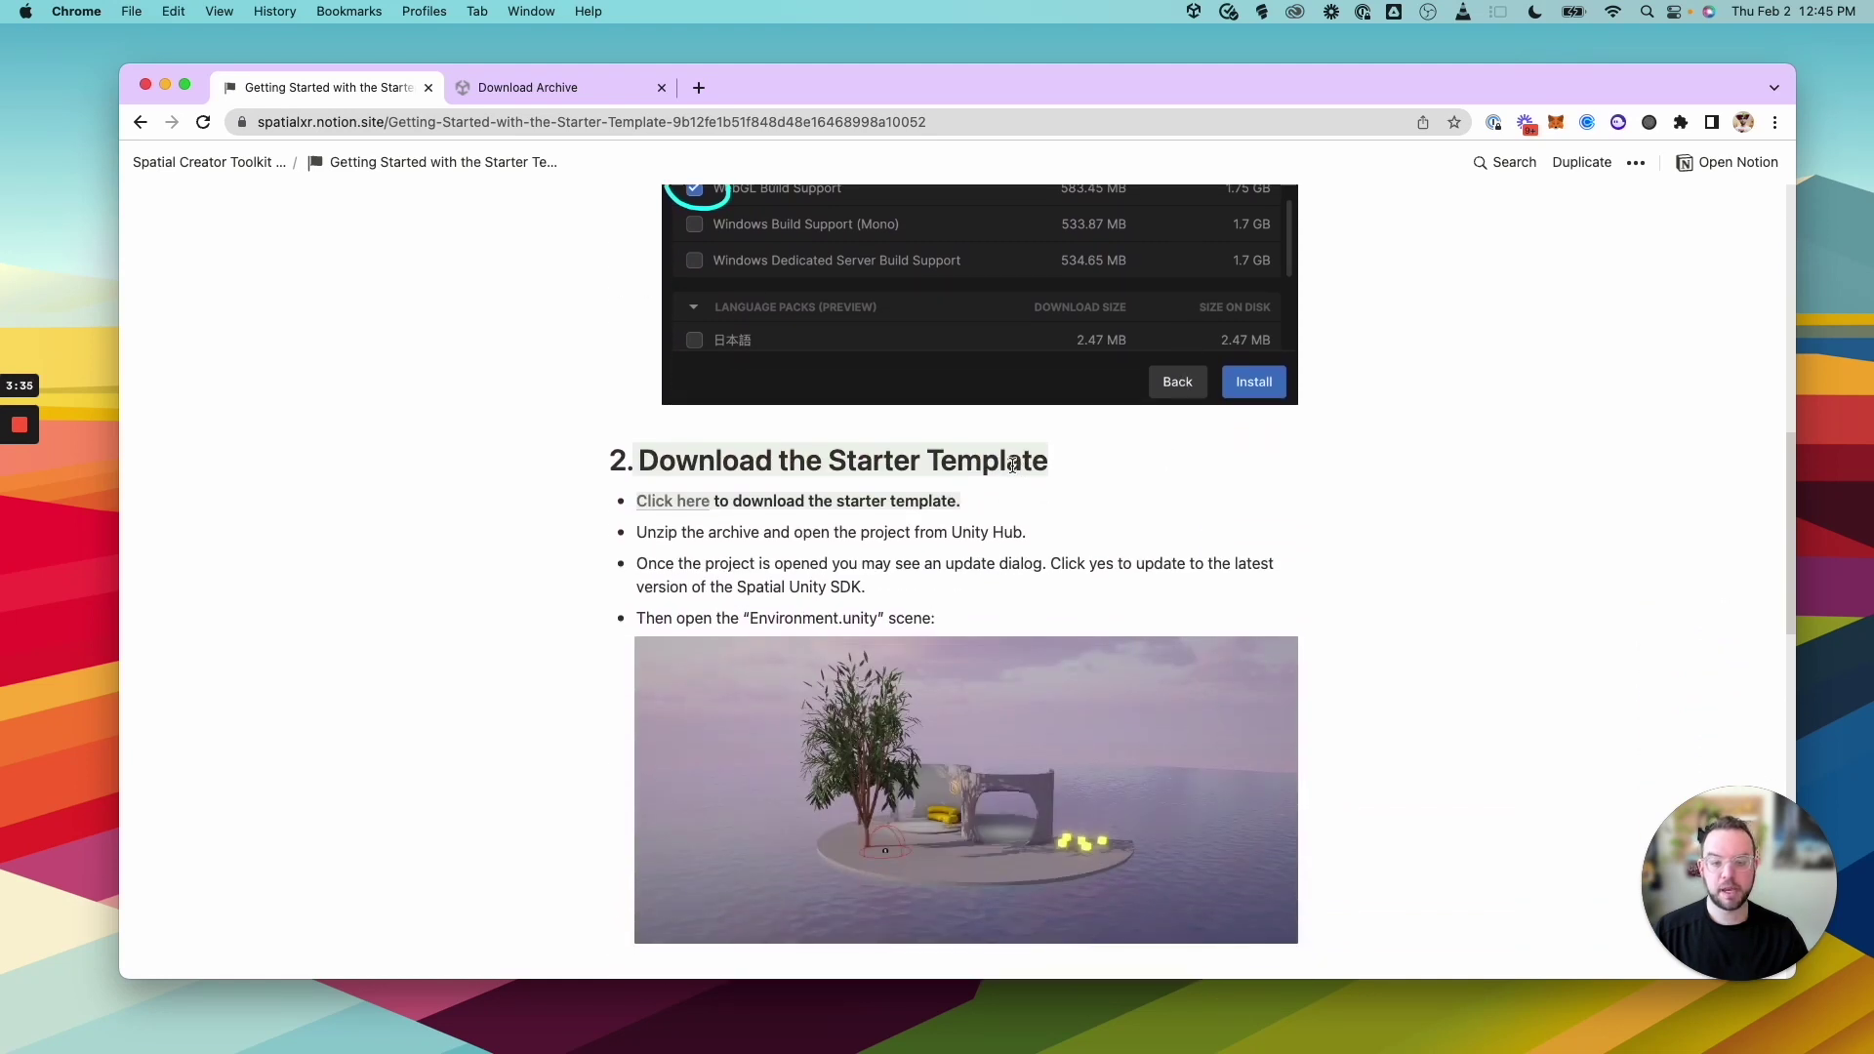
left_click(694, 503)
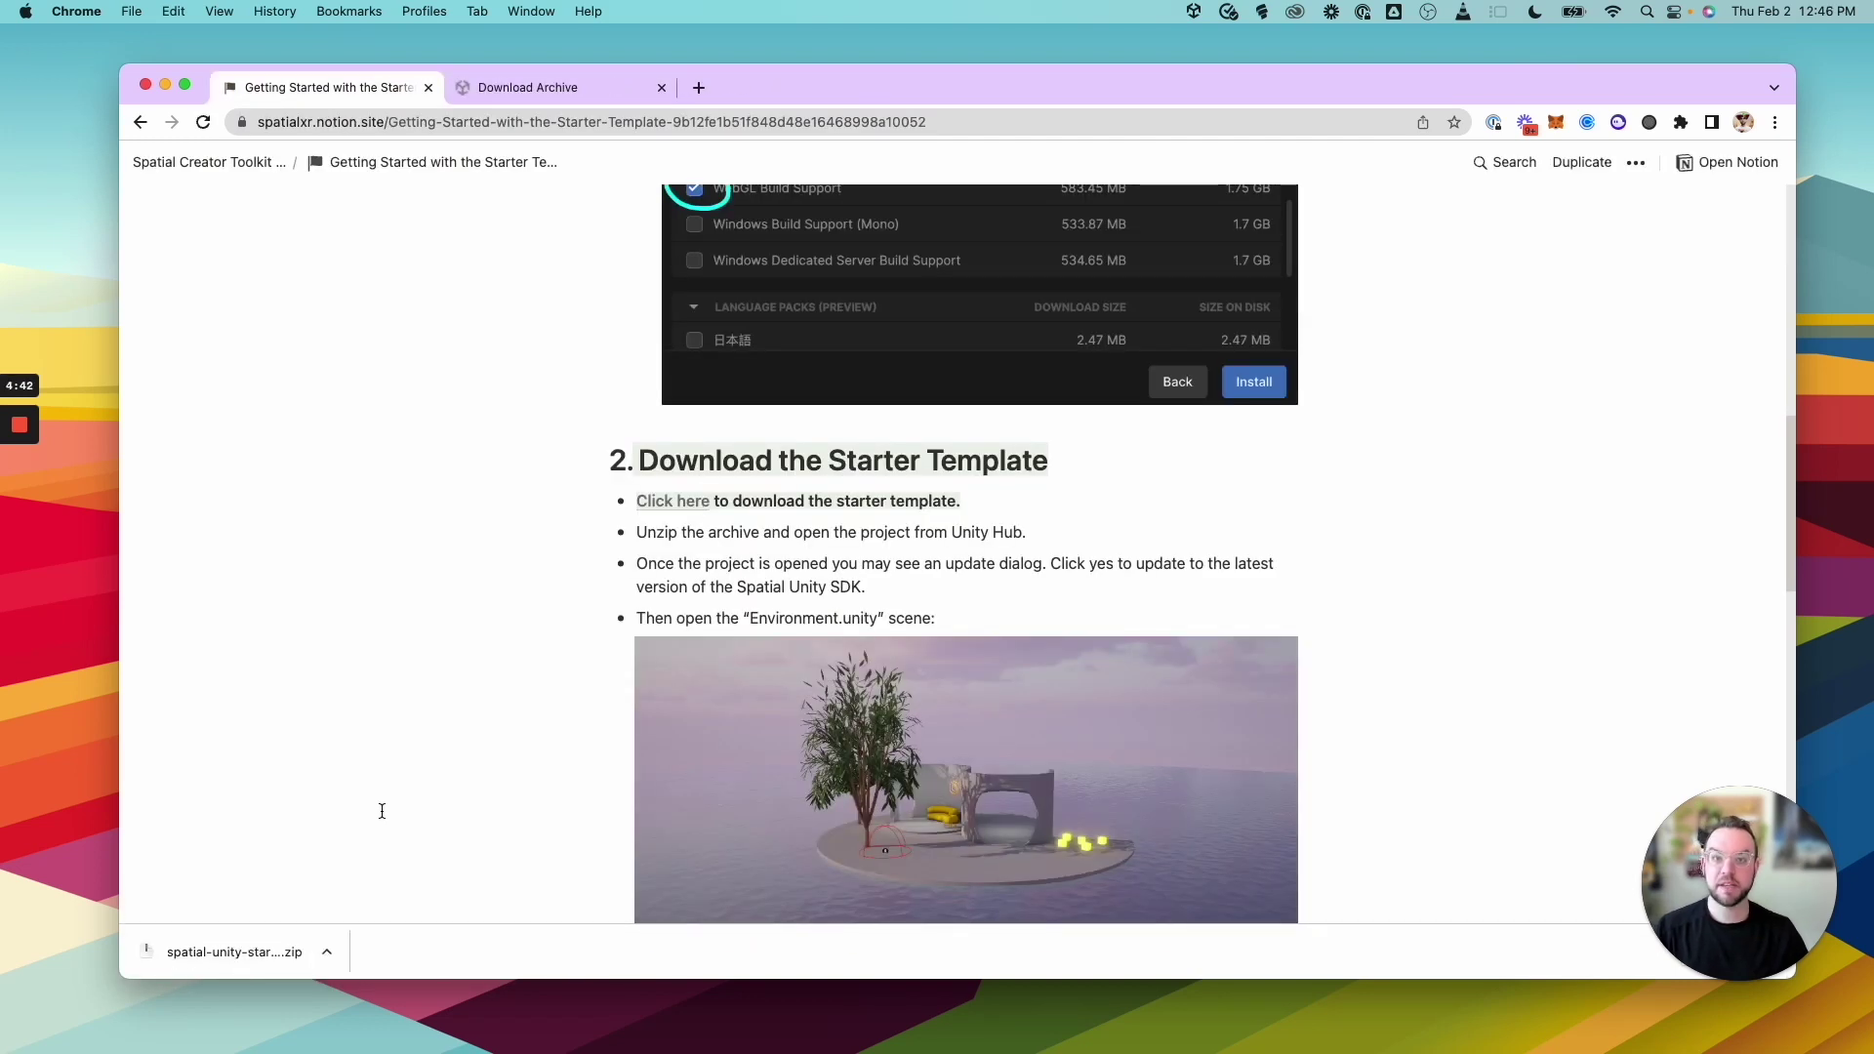
left_click(271, 952)
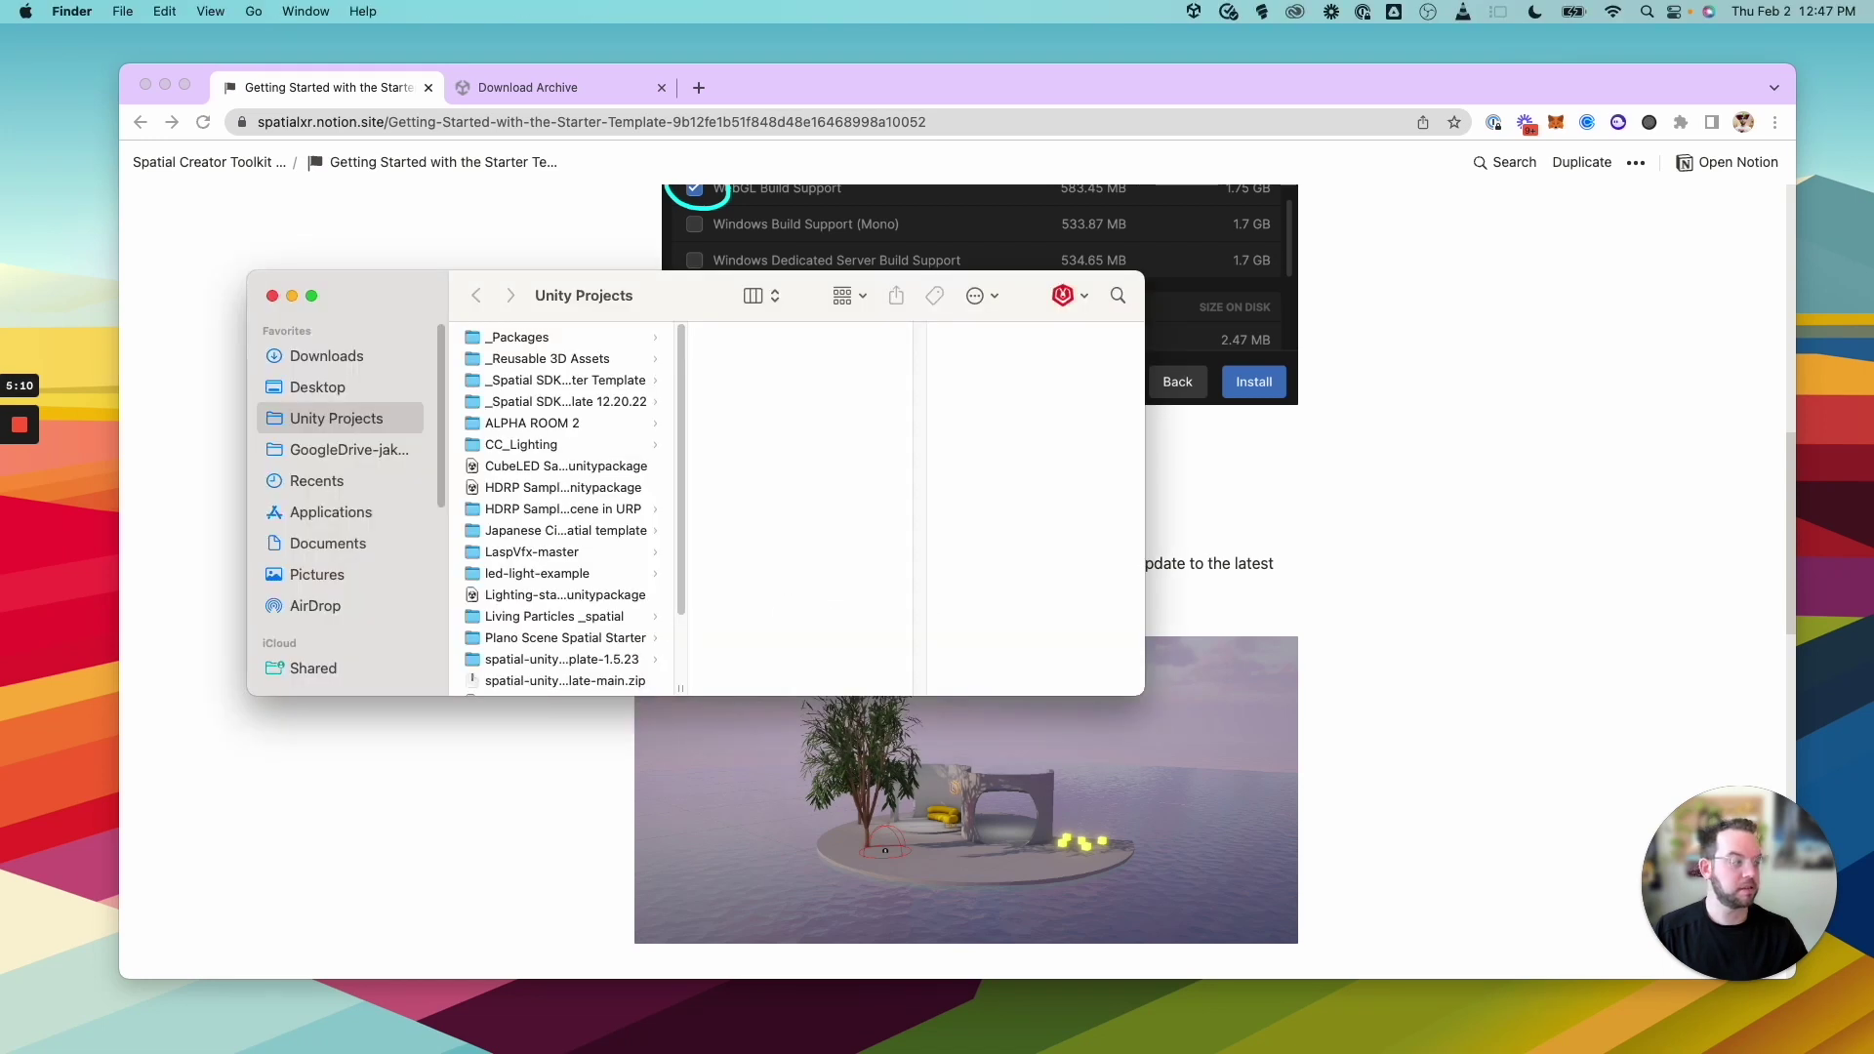
Move the spatial-unity-starter-template-main folder into Unity Projects and bring up Unity Hub's Projects list
left_click_drag(1298, 464, 605, 322)
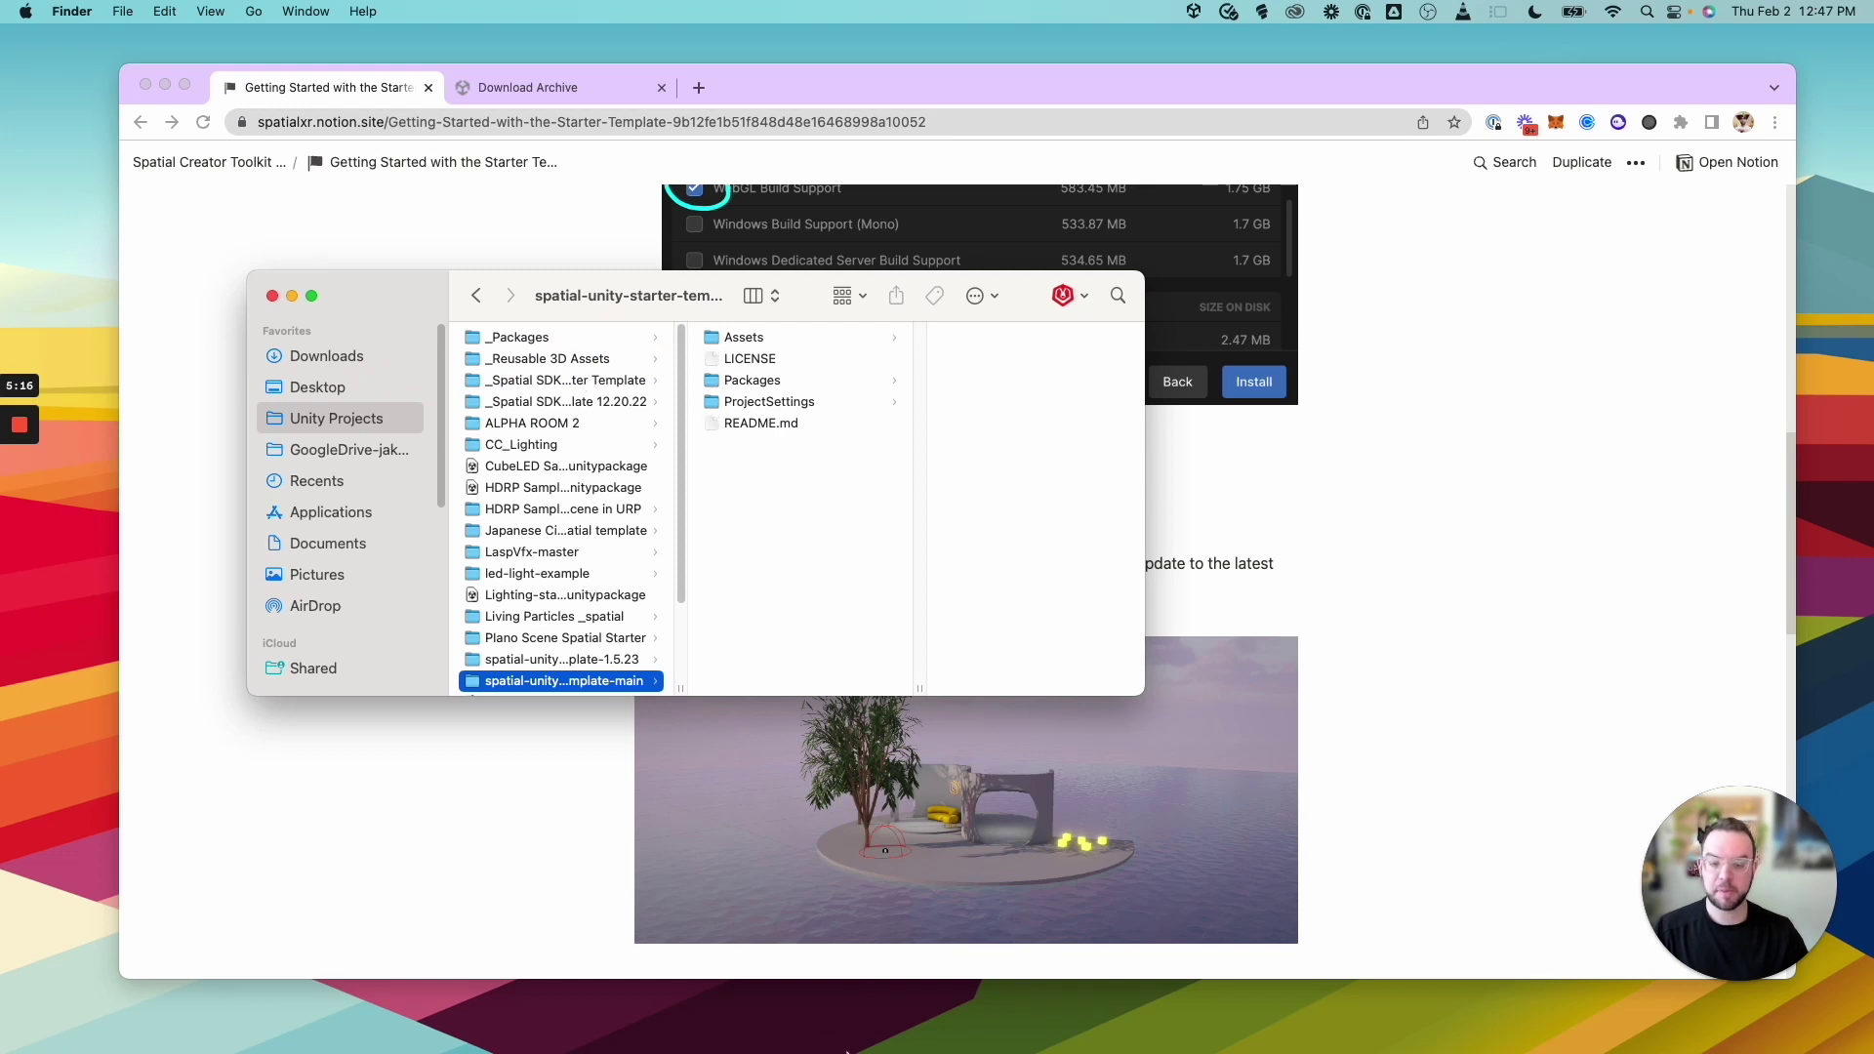
mouse_move(848, 1050)
left_click(774, 1008)
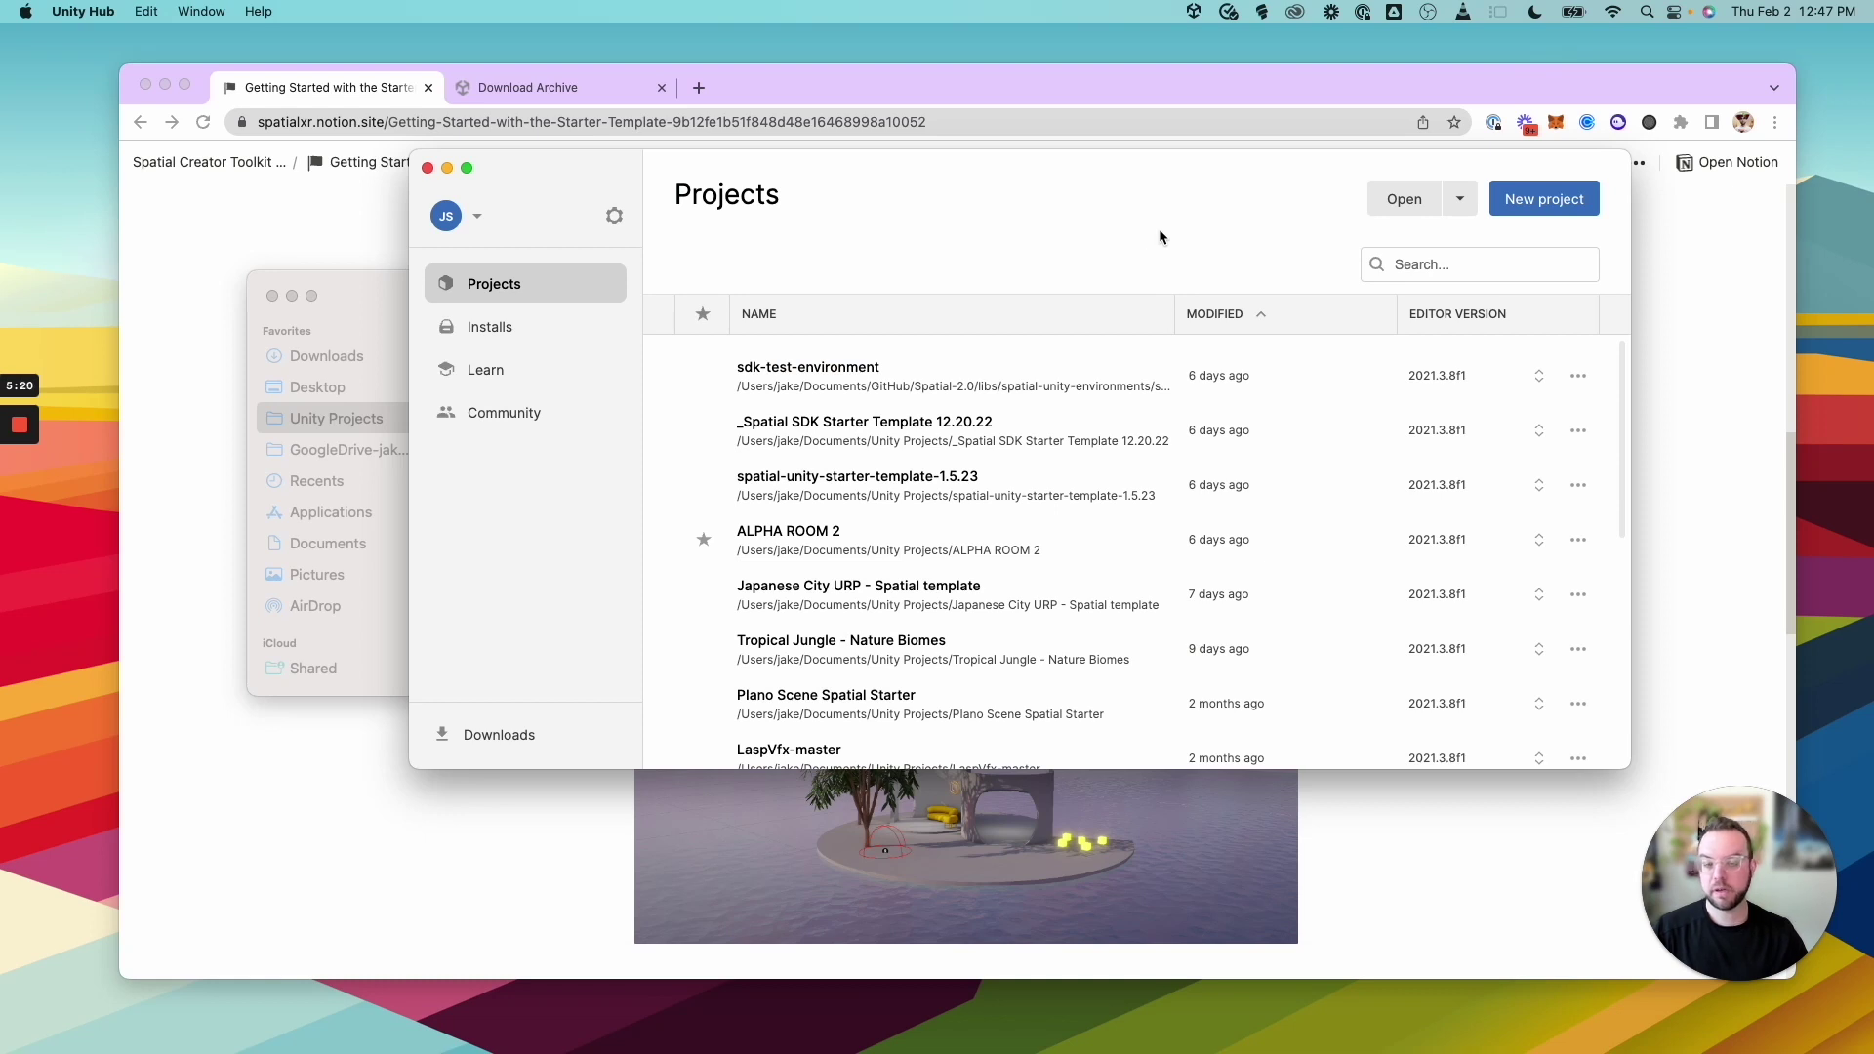
Open spatial-unity-starter-template-main from the Unity Projects folder as a Unity Hub project
left_click(1410, 201)
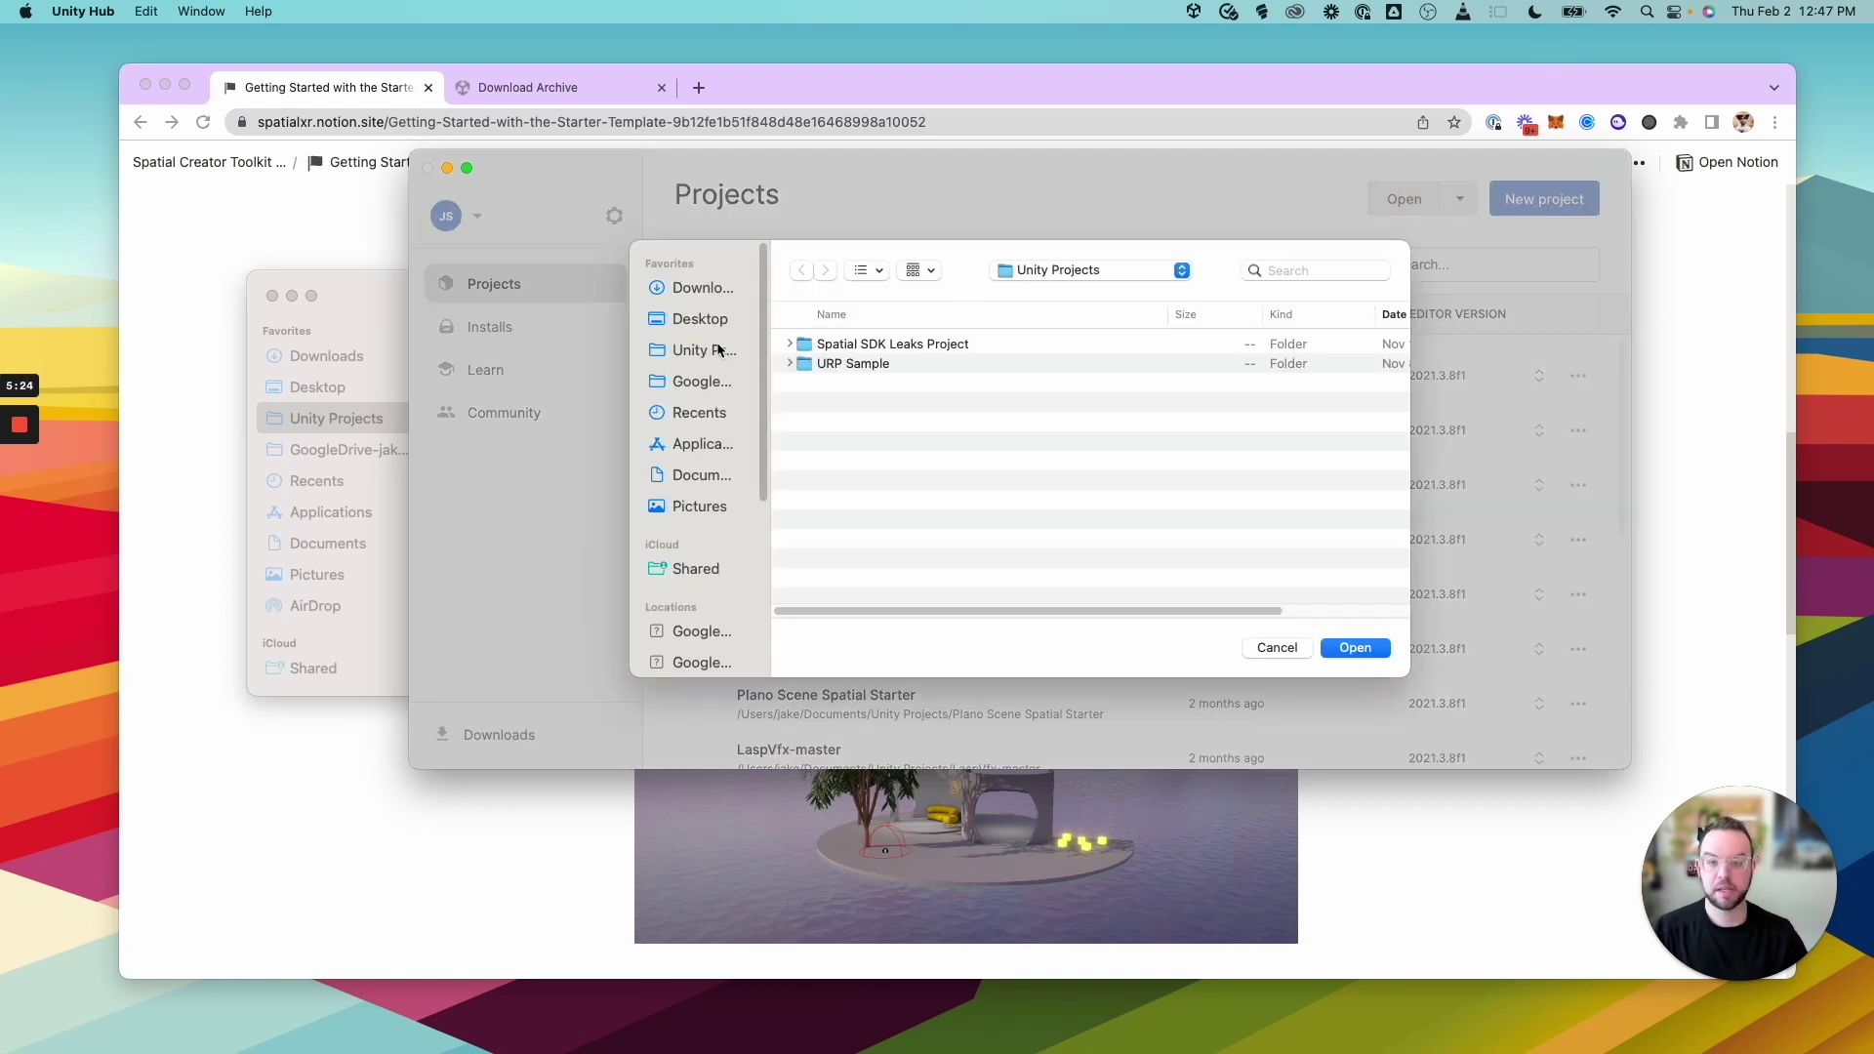
left_click(717, 350)
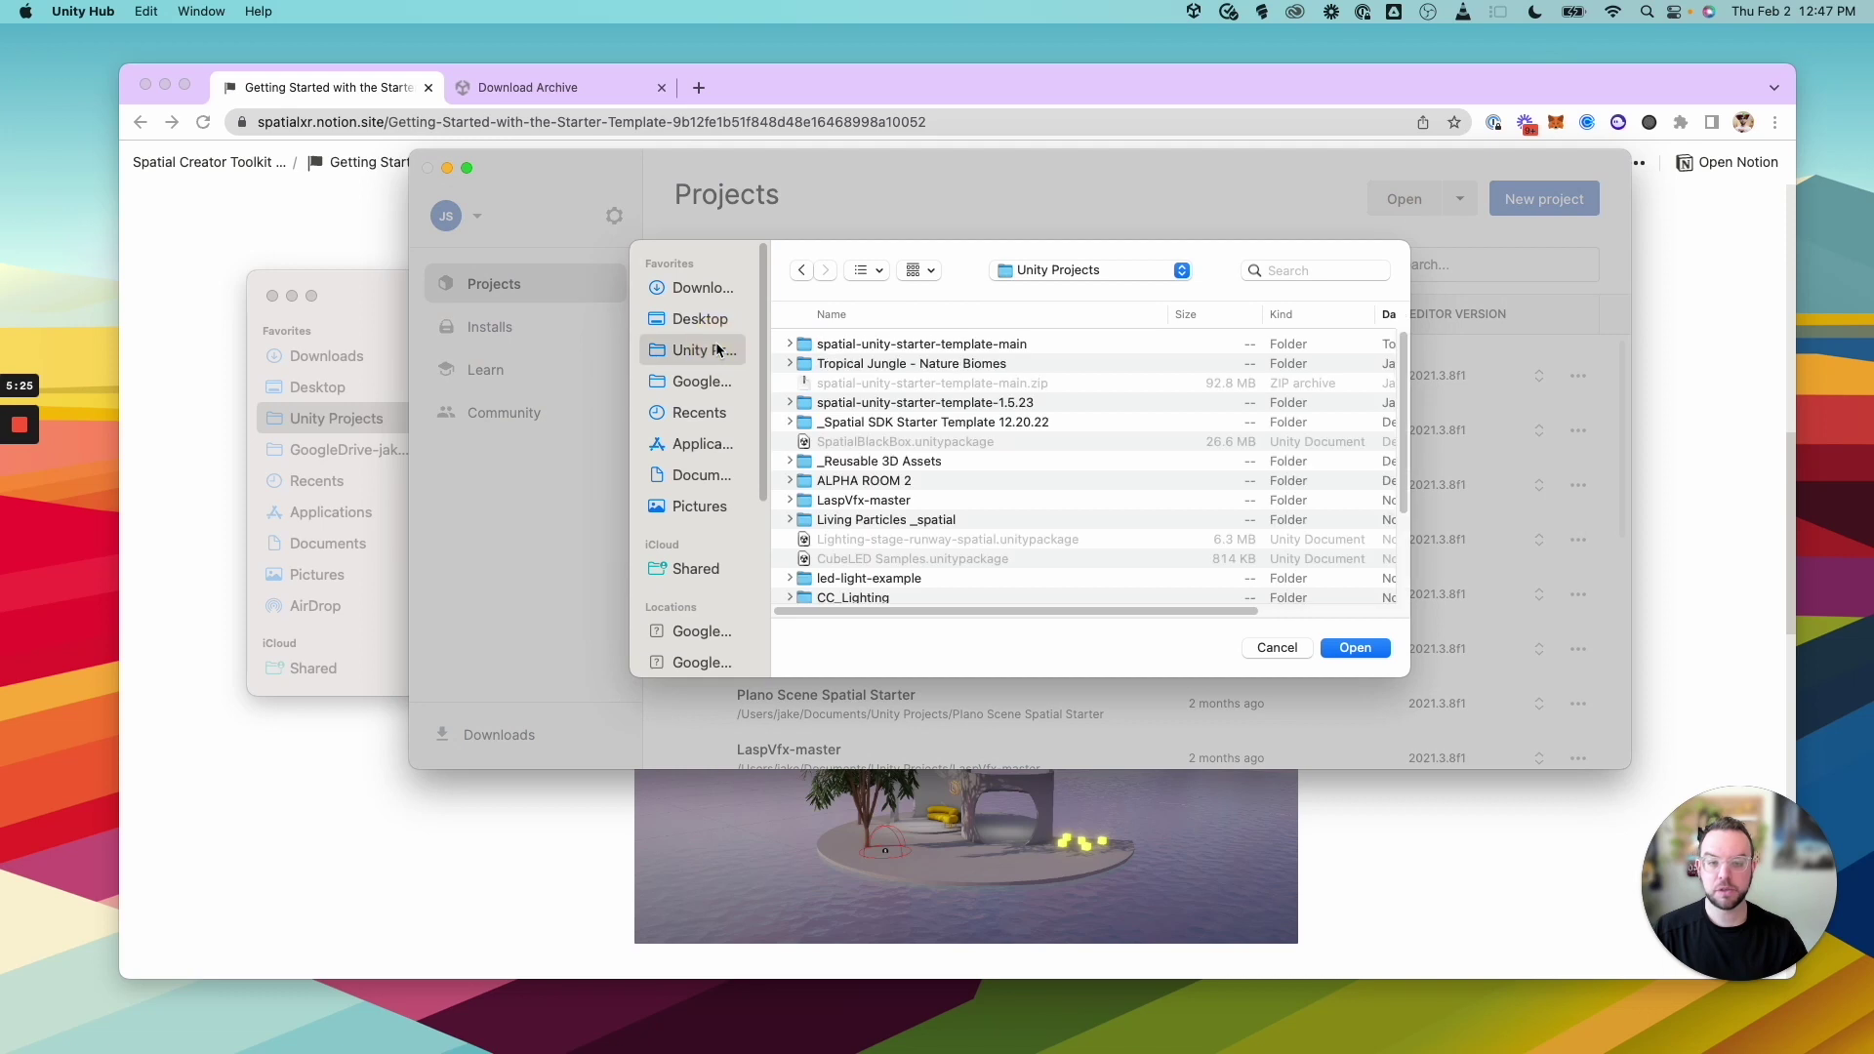
left_click(904, 346)
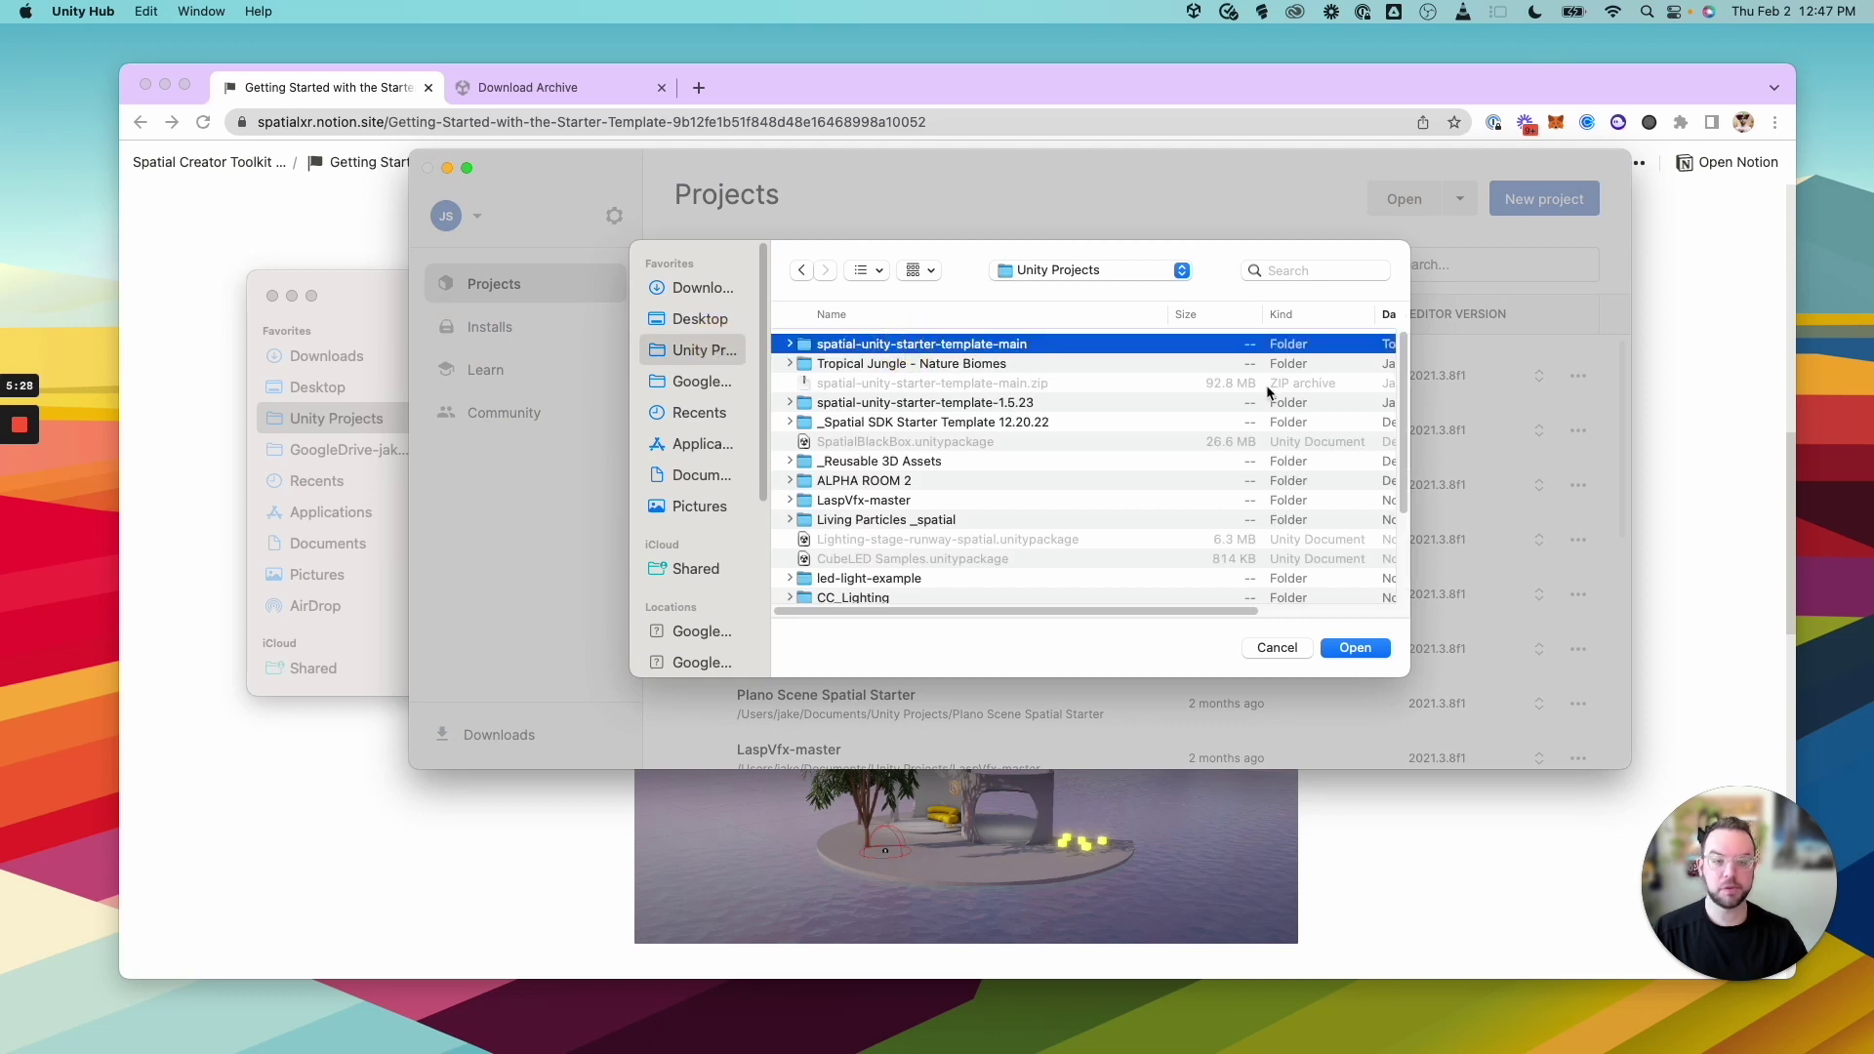
left_click(1355, 648)
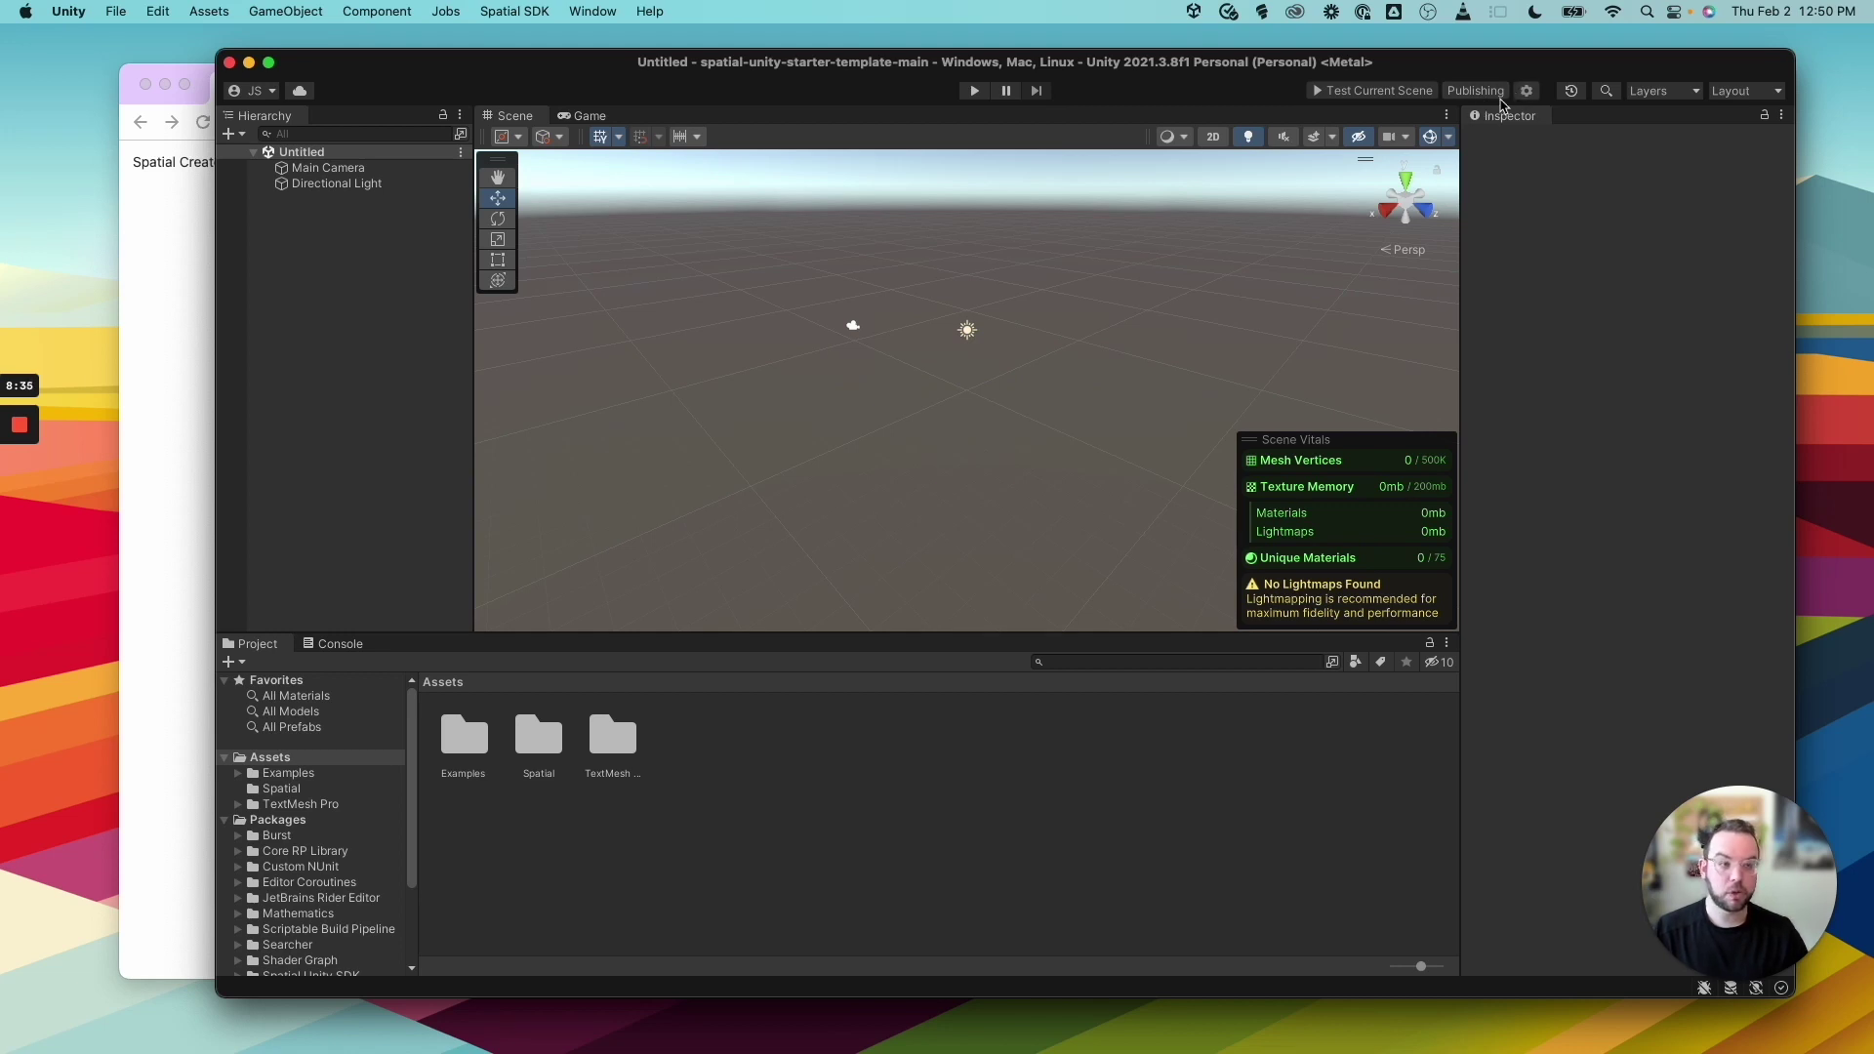
Open the Spatial Portal's Account page and request a login token from the Spatial website
left_click(1528, 99)
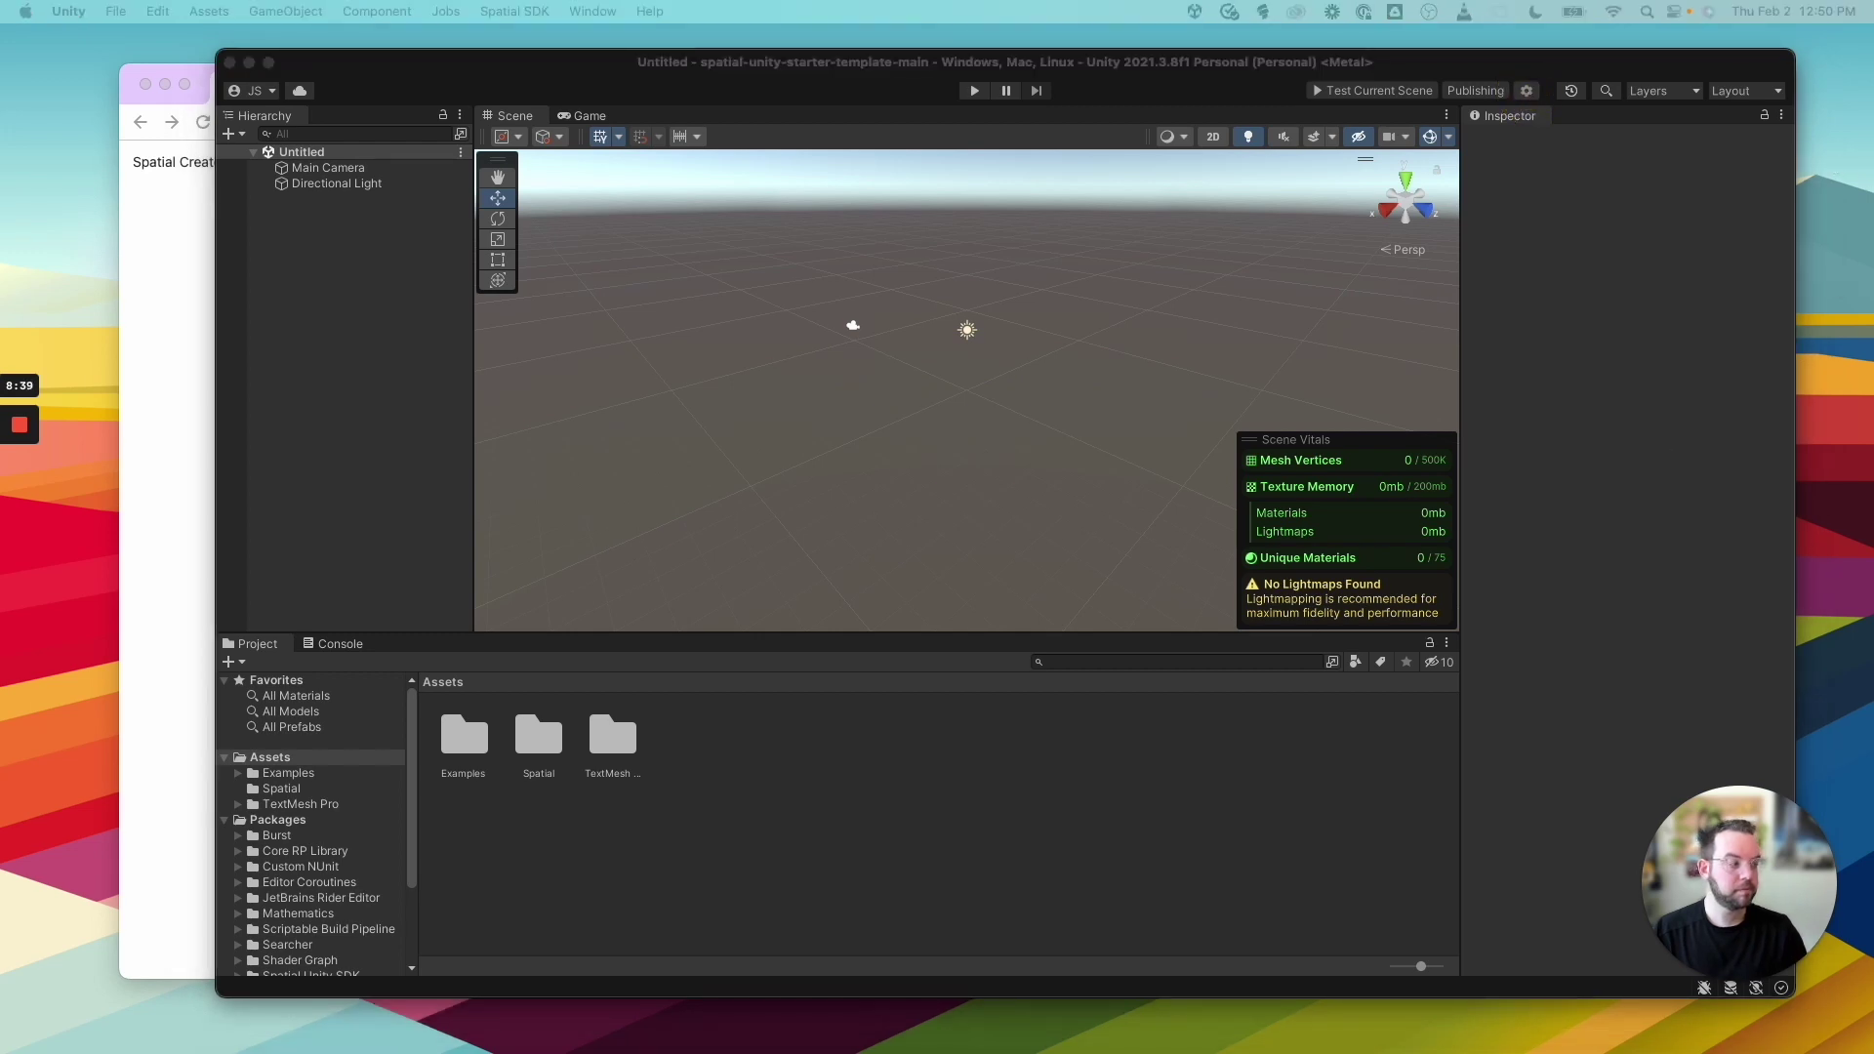
left_click_drag(644, 82, 914, 126)
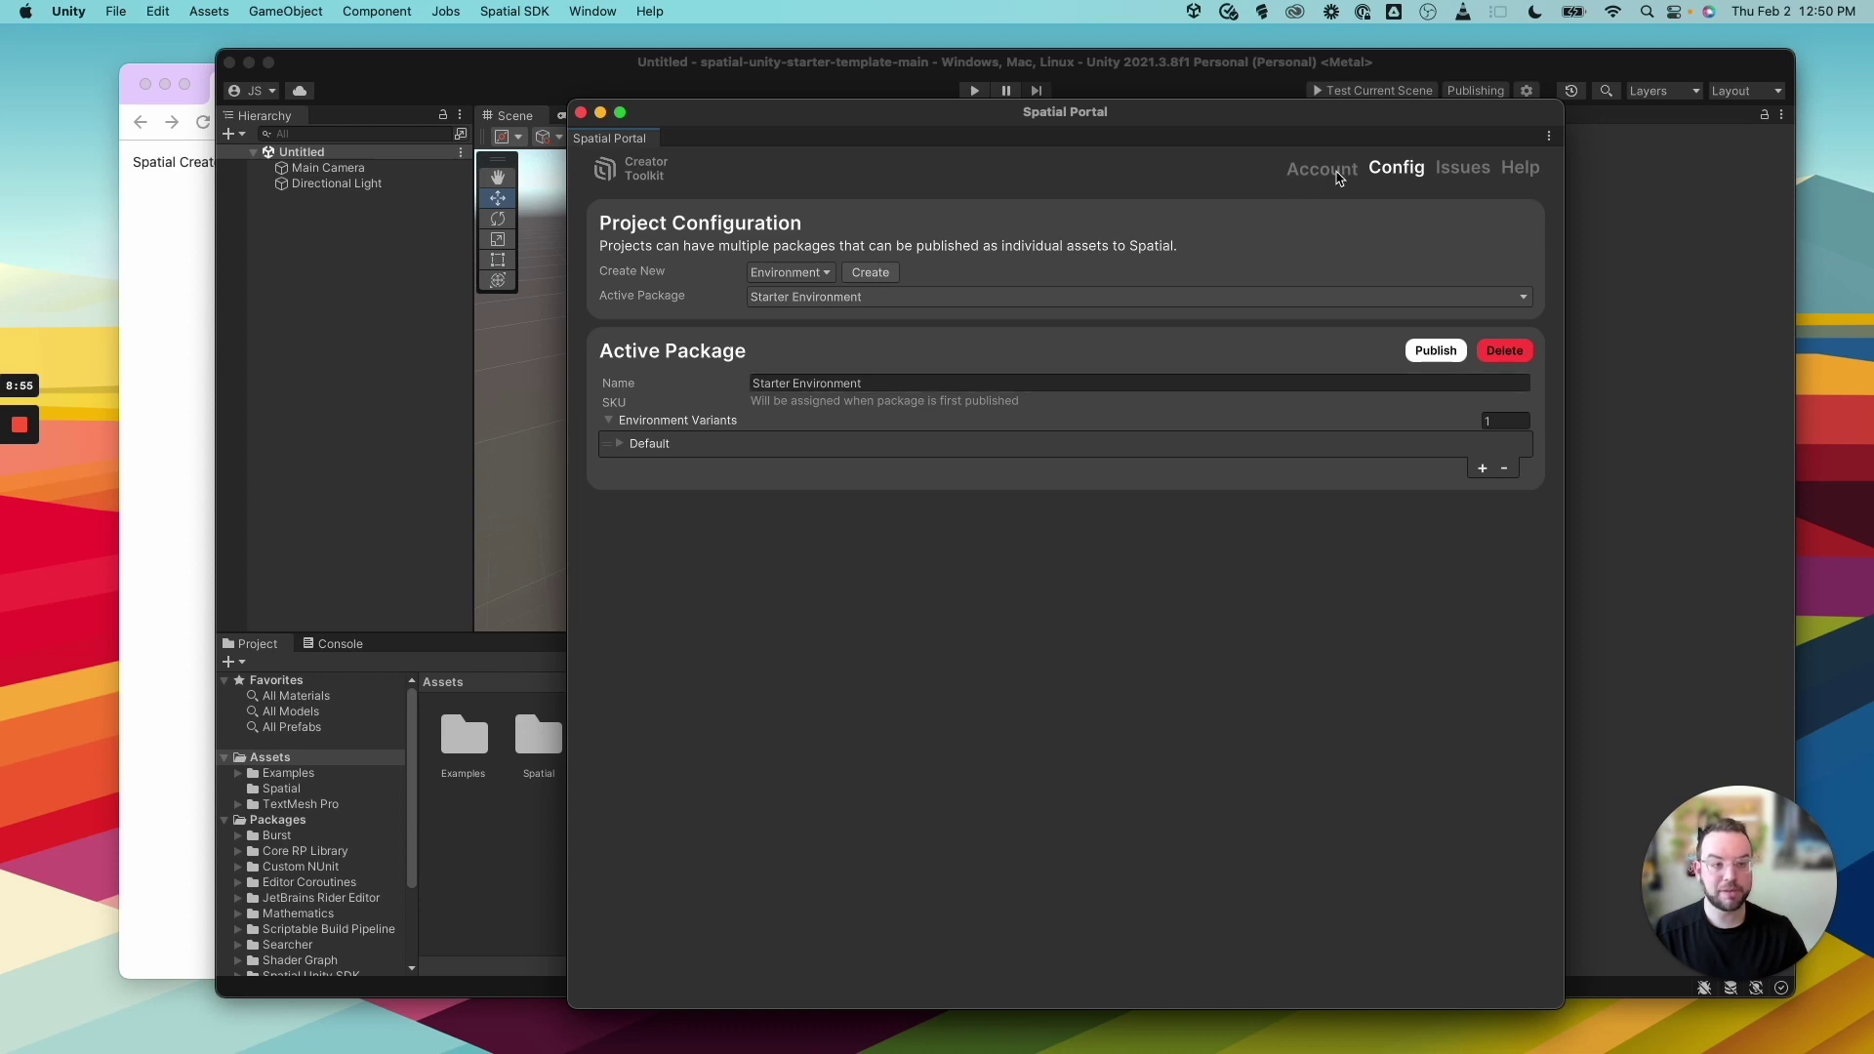
left_click(1333, 171)
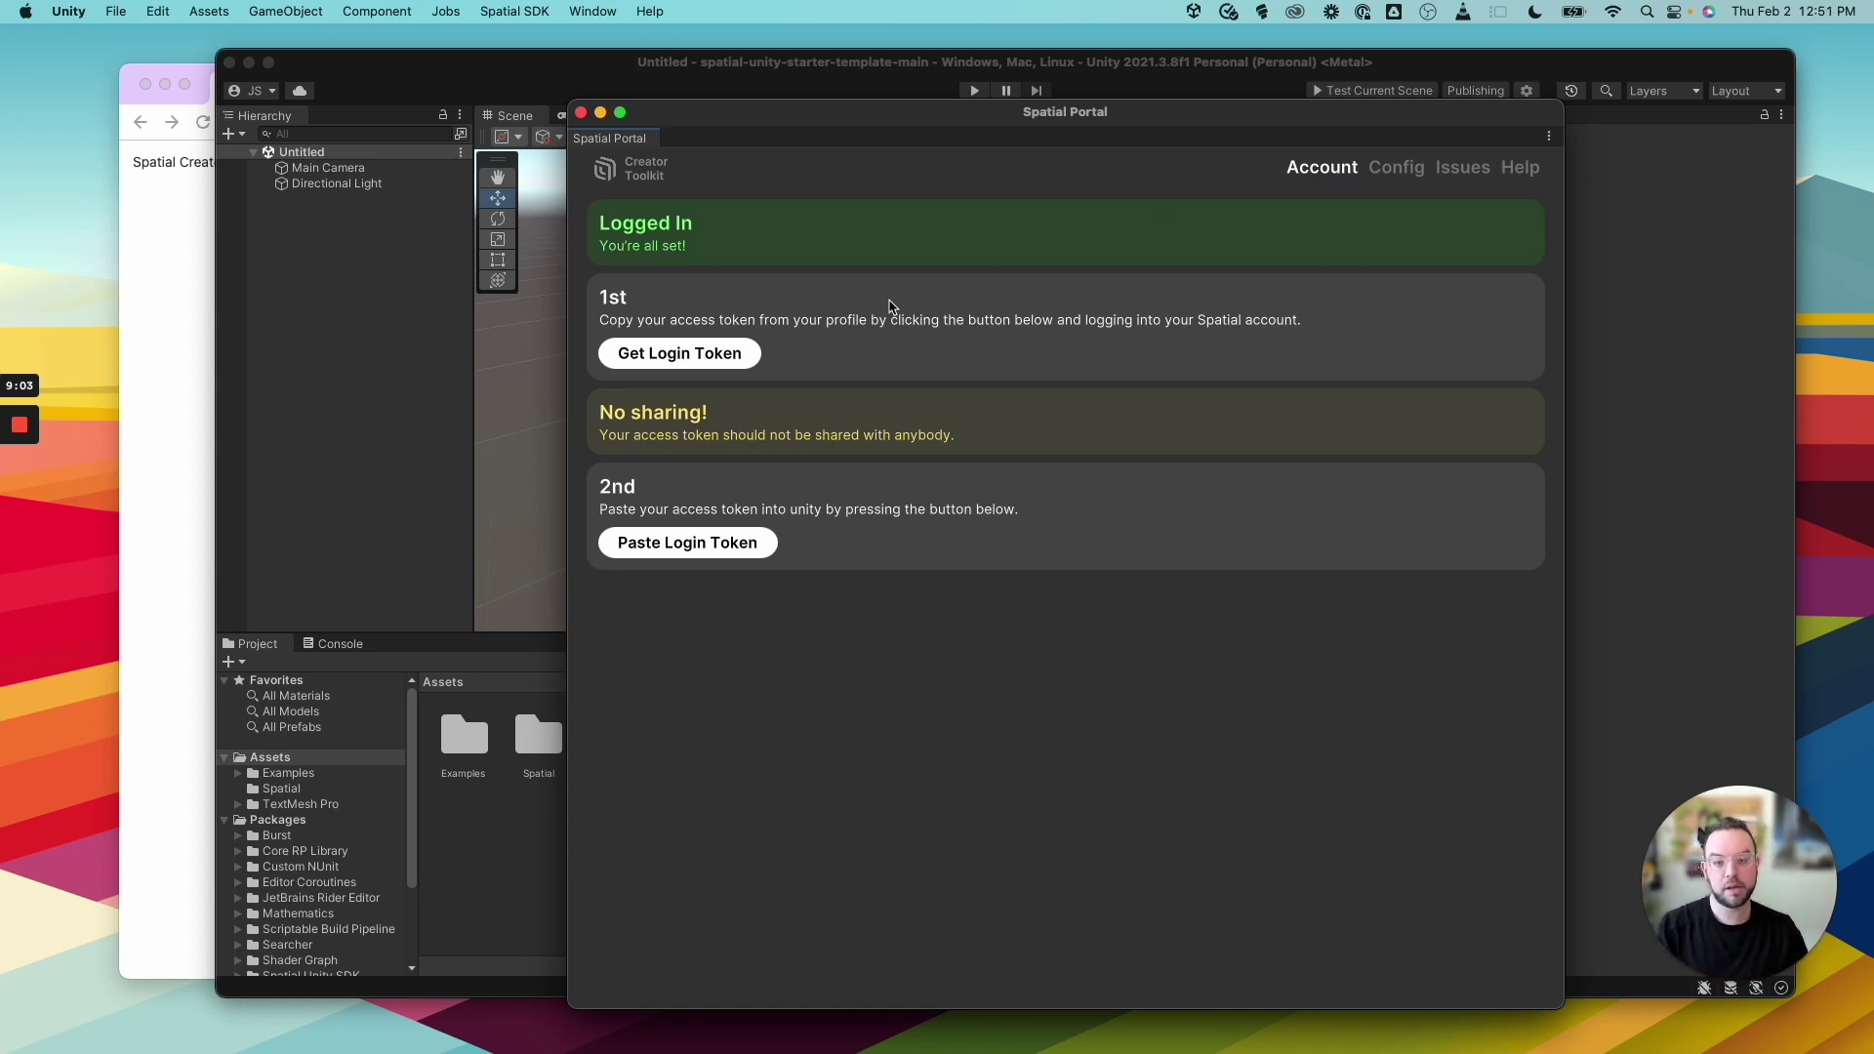
left_click(712, 353)
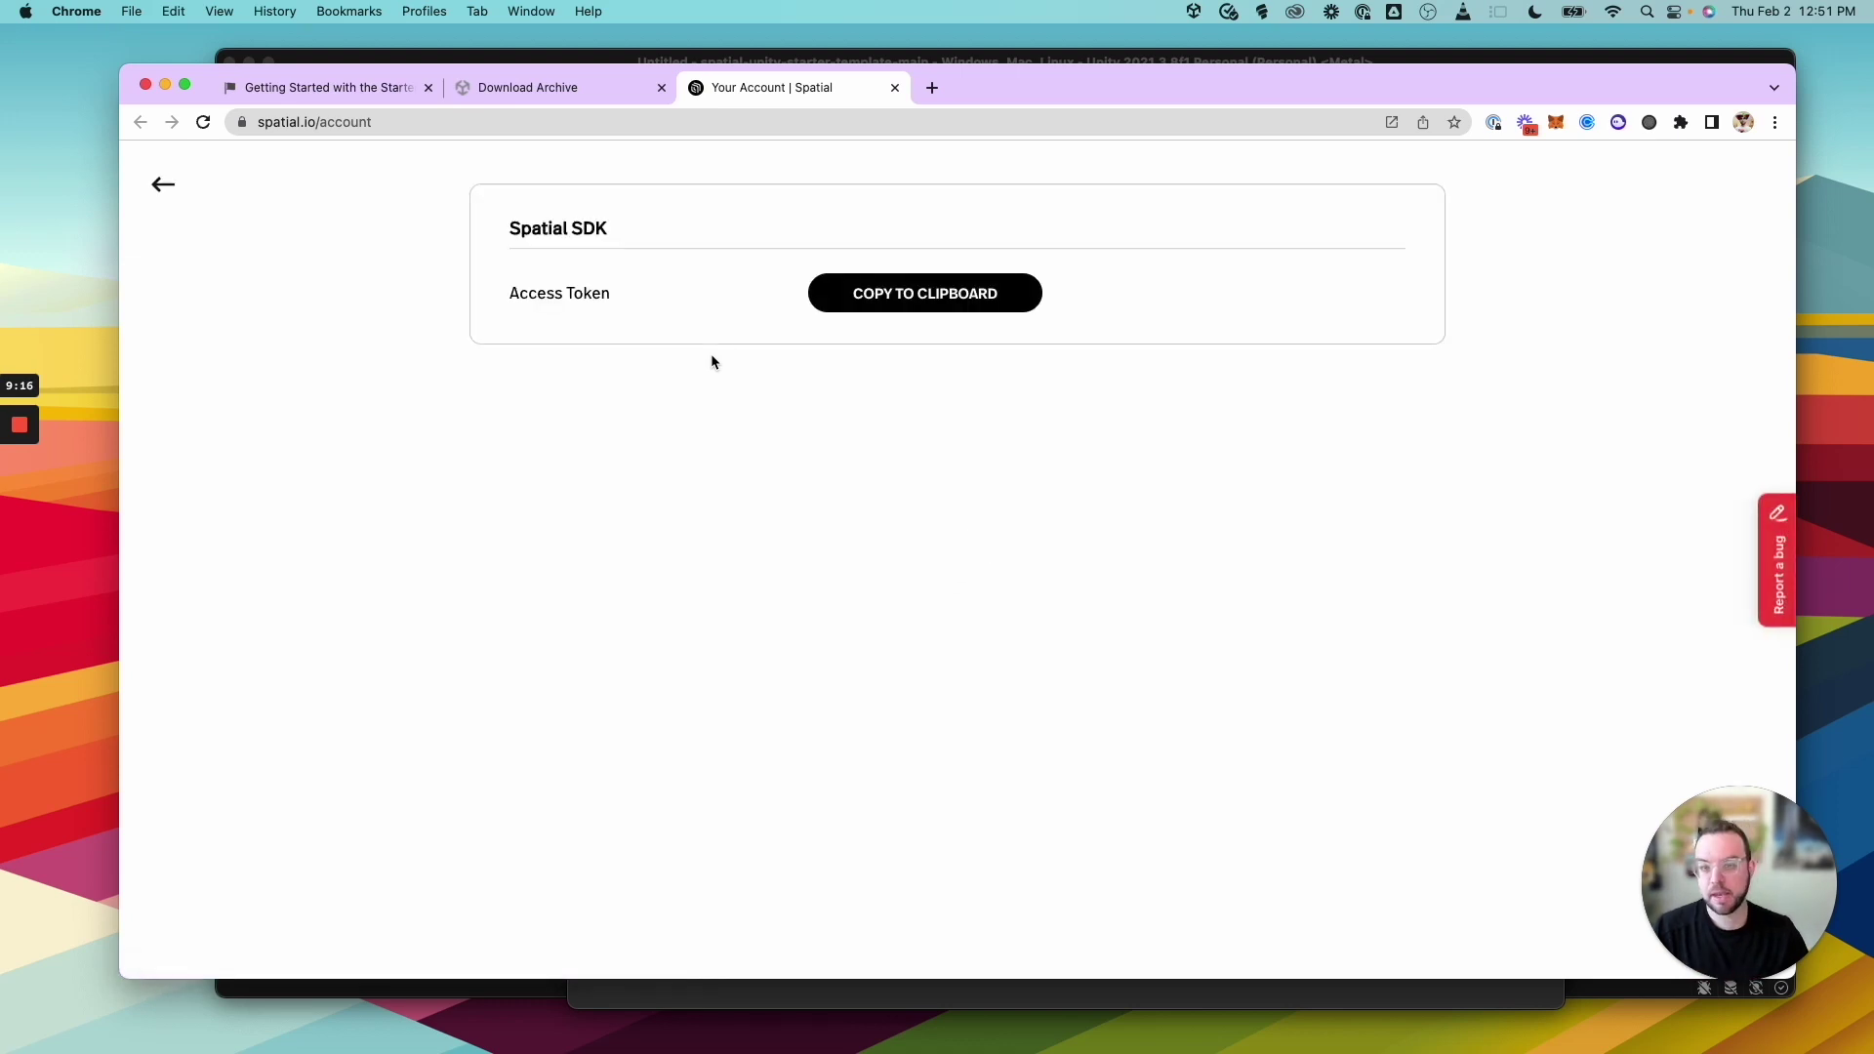
Copy the Spatial SDK access token from the spatial.io account page
left_click(877, 299)
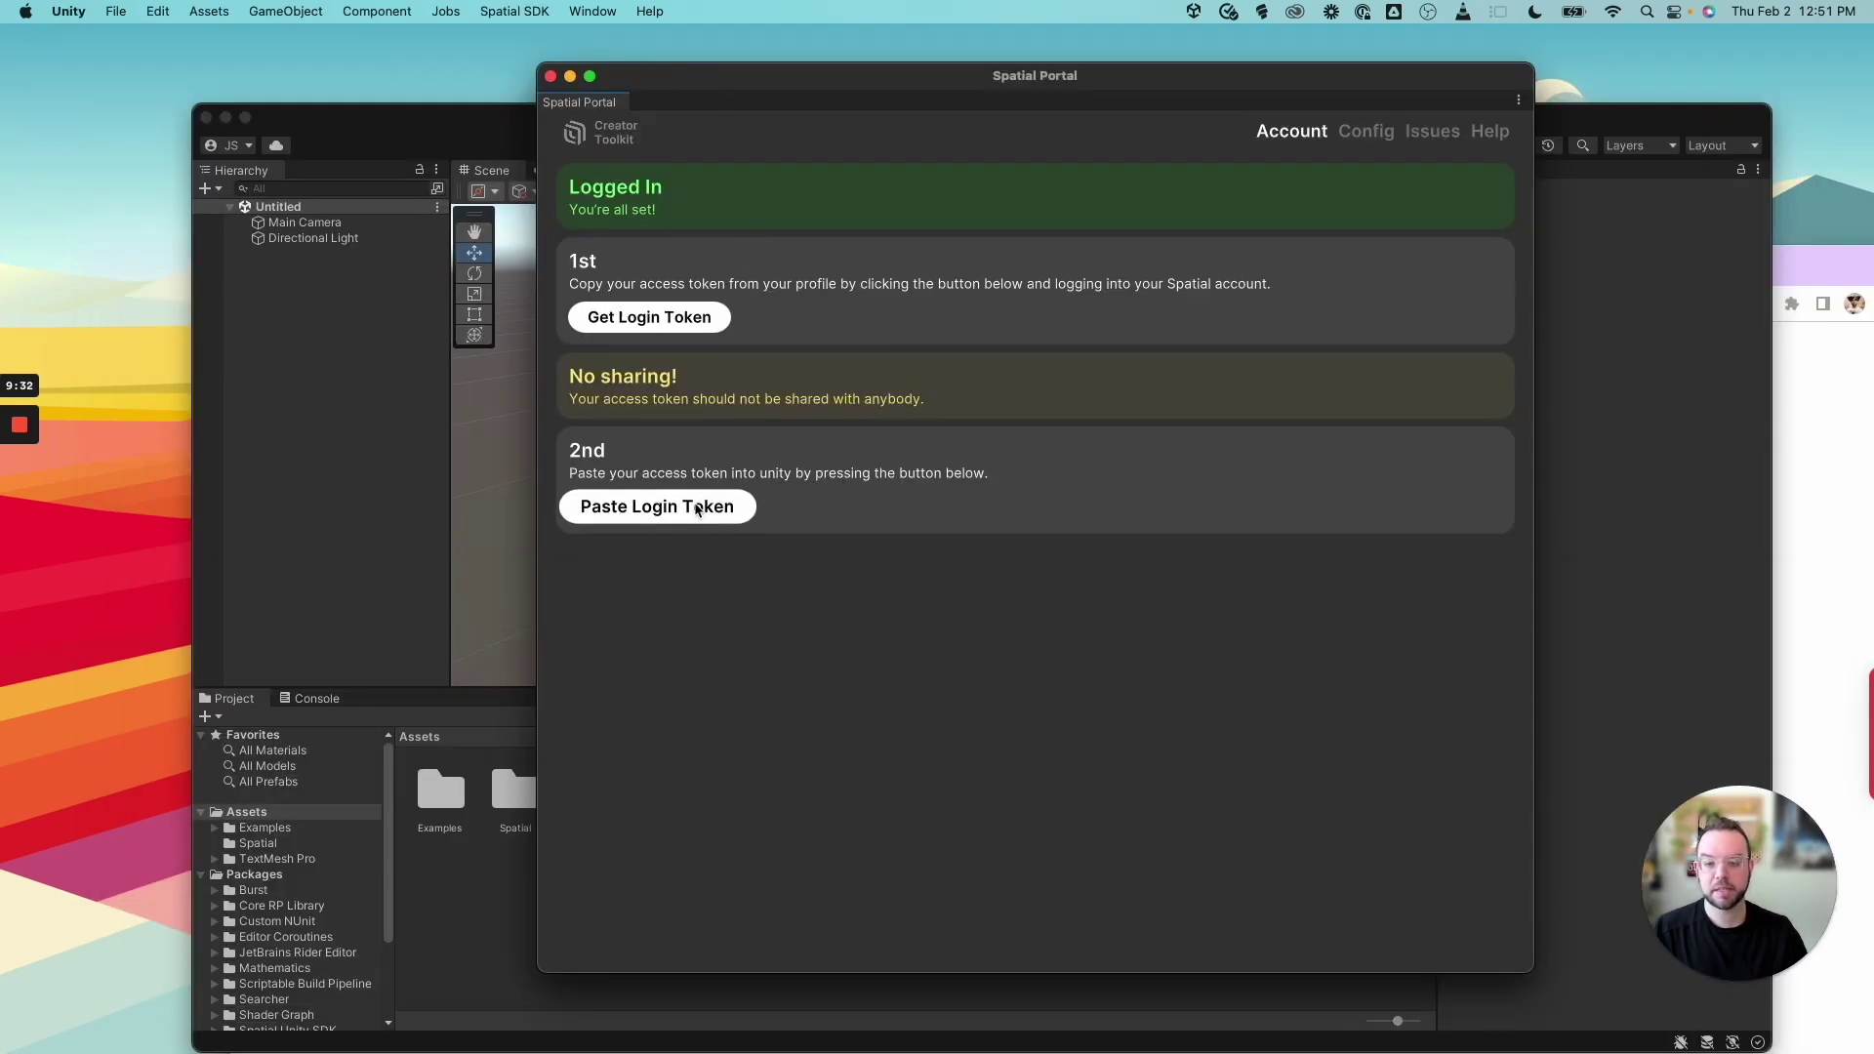
Paste the login token into the toolkit, then open the FeatureDemo scene from Assets/Examples/FeatureDemo/Scenes
left_click(703, 505)
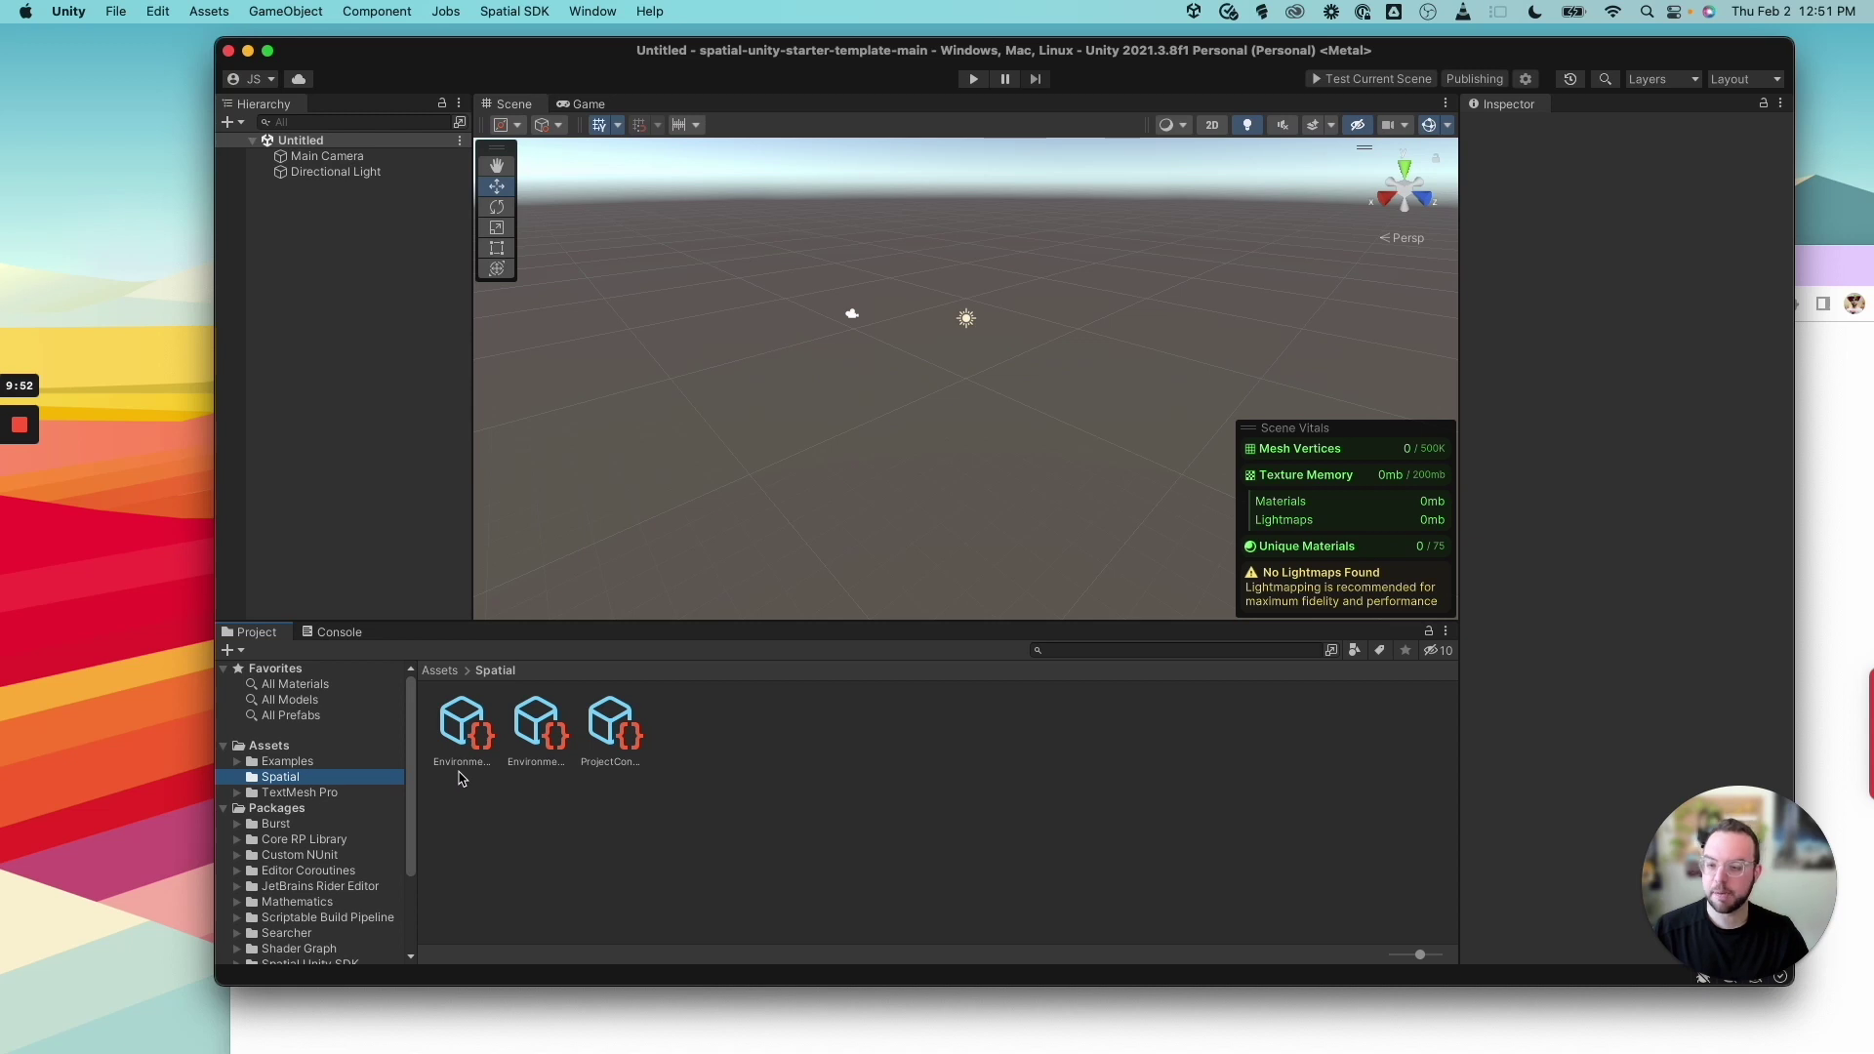
left_click(325, 766)
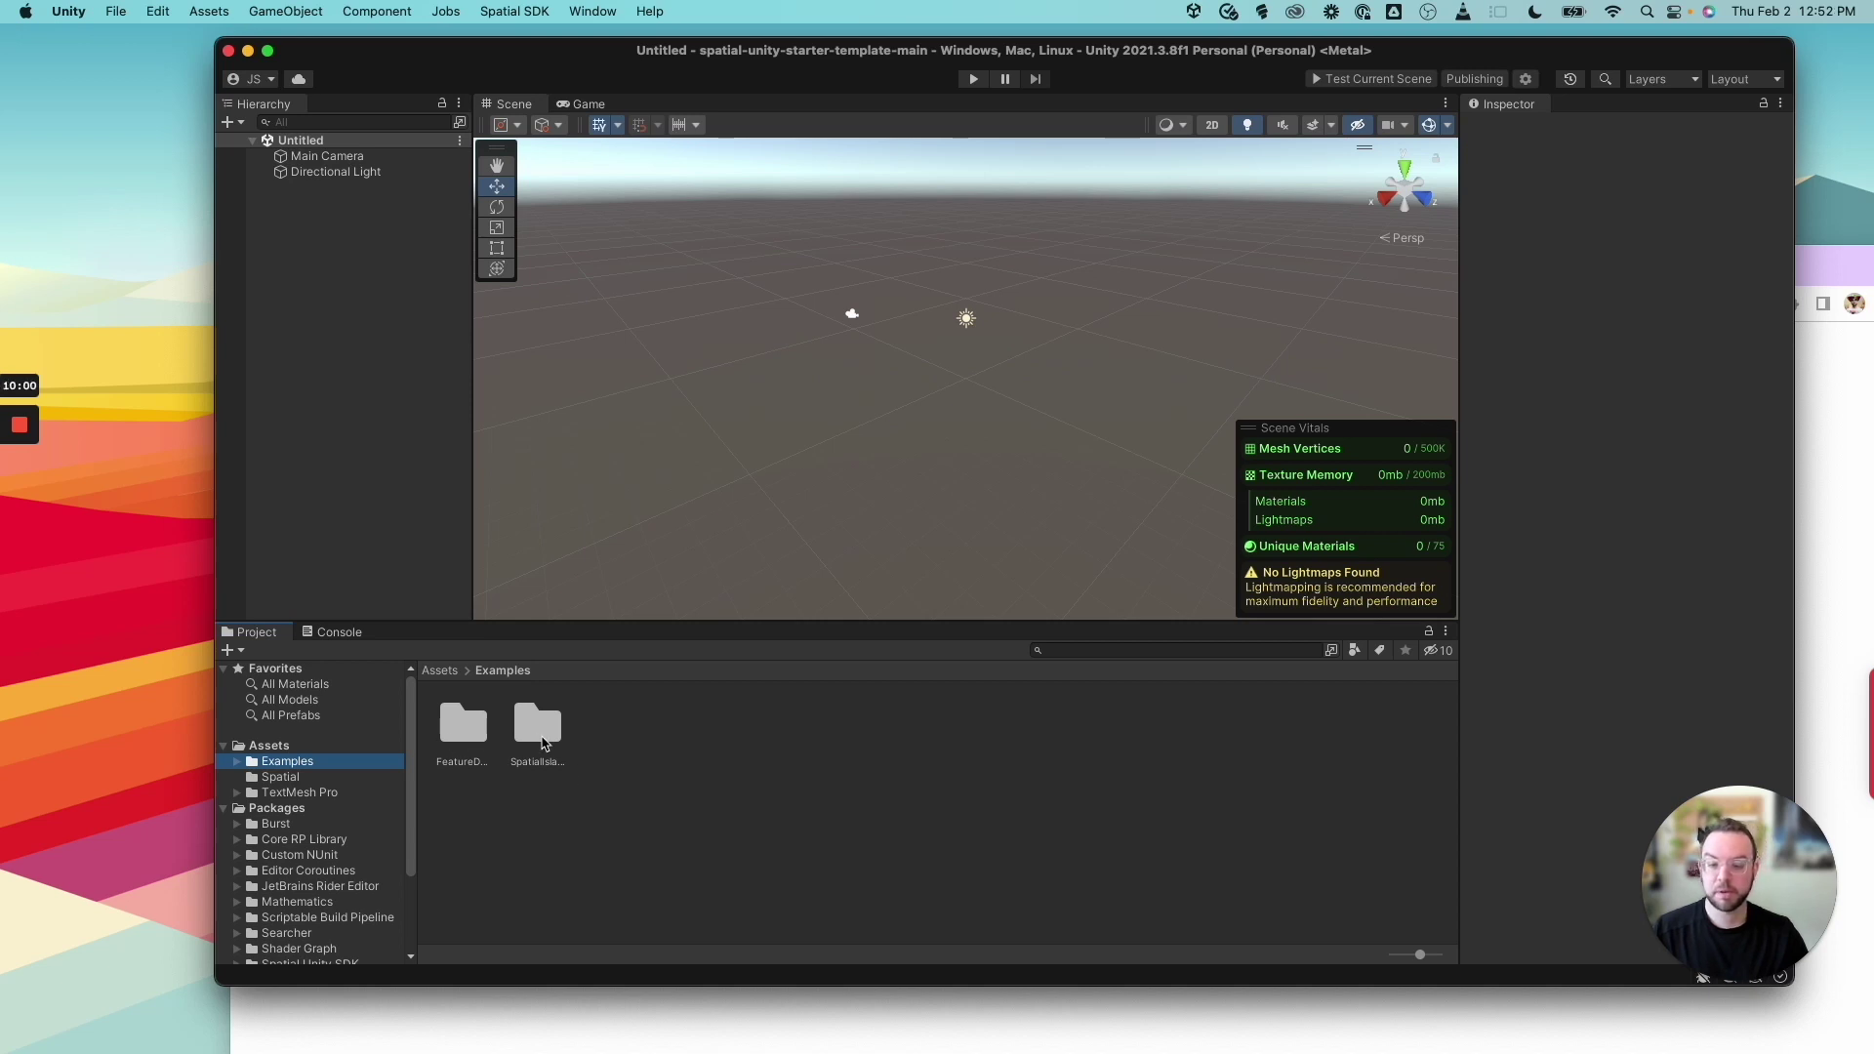
double_click(476, 734)
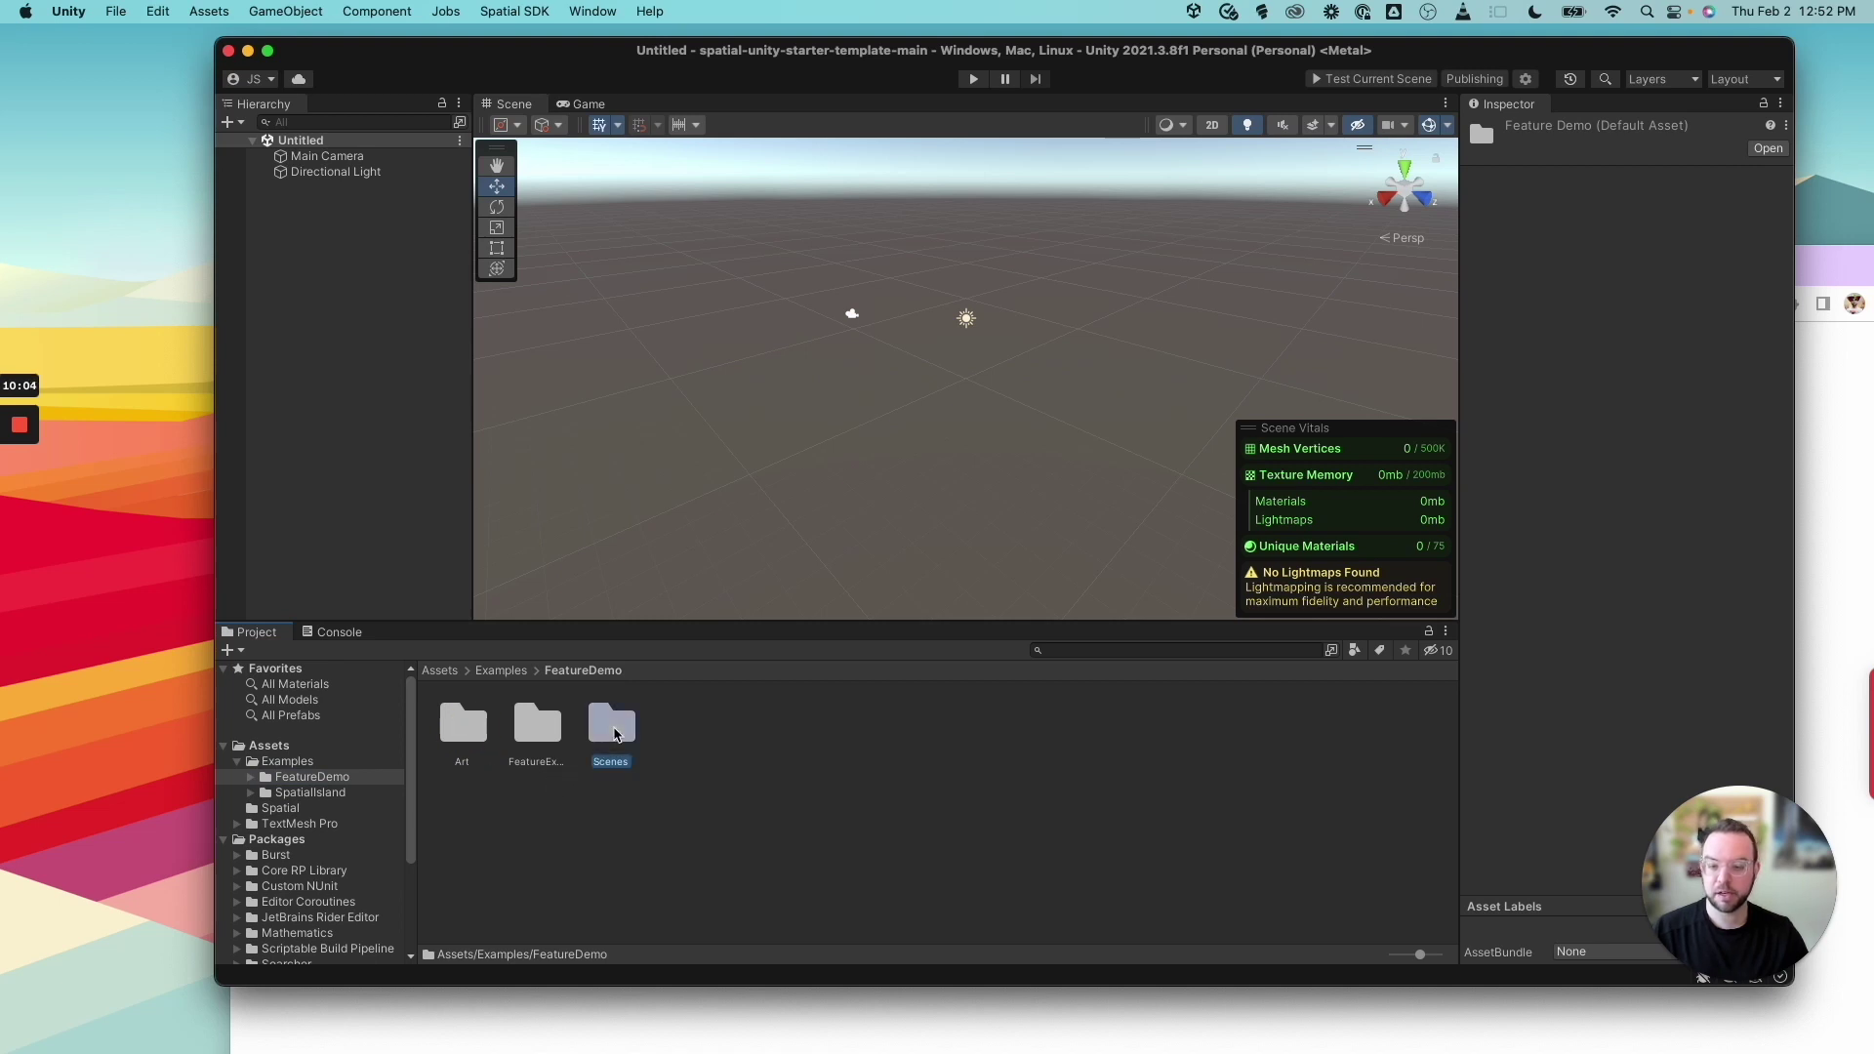
double_click(591, 758)
left_click(538, 739)
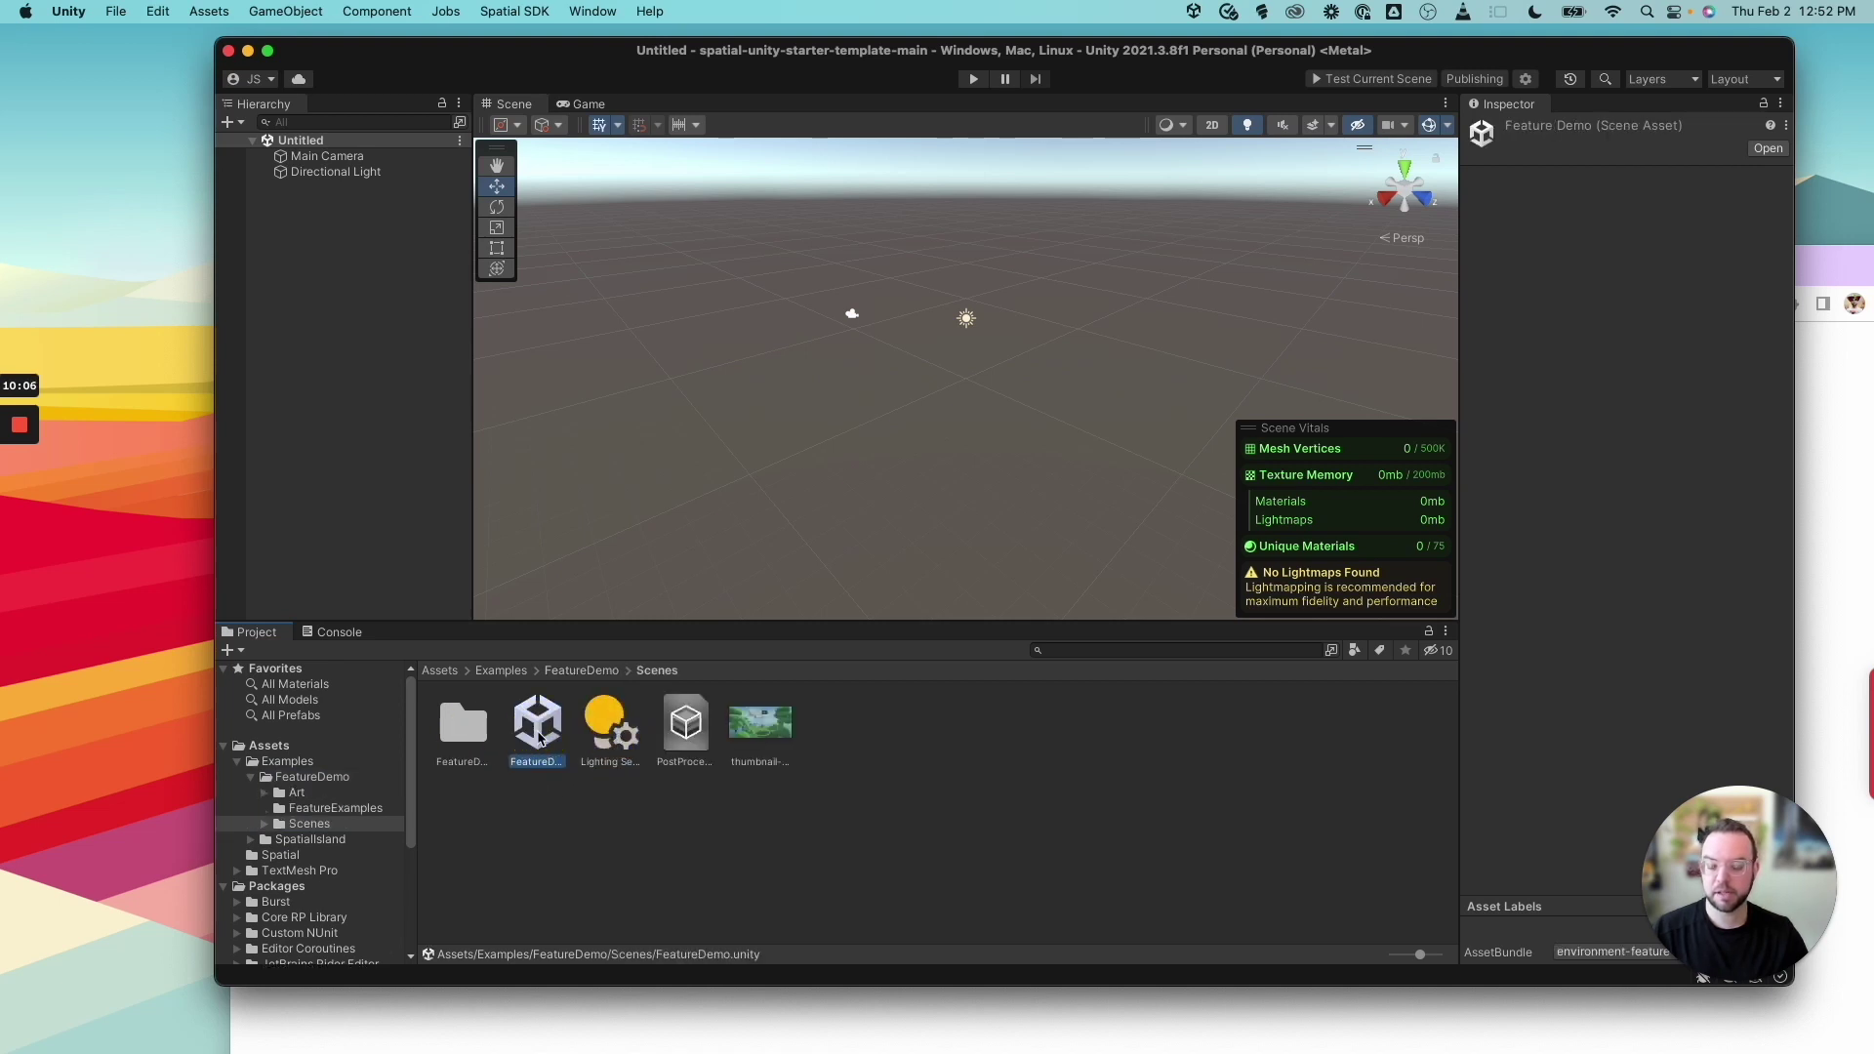
double_click(539, 739)
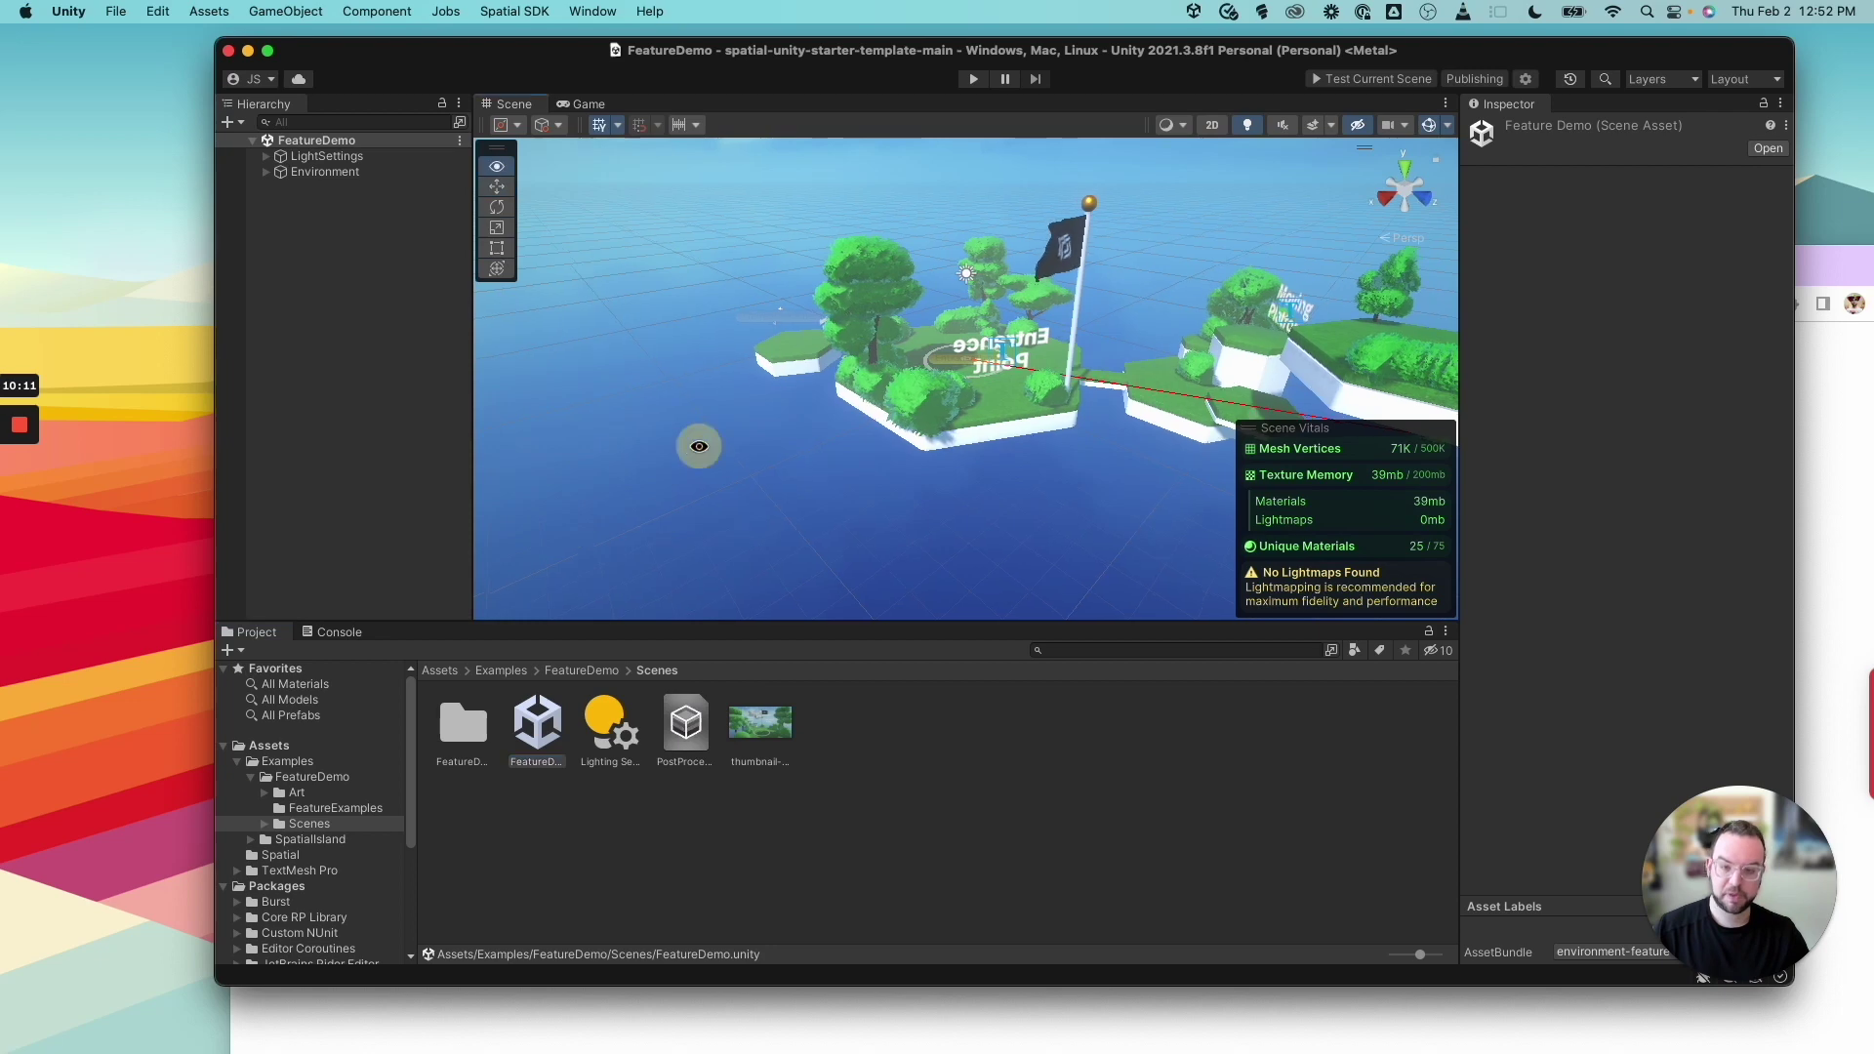
Orbit, pan and zoom around the islands to inspect the Entrance Point, Moving Platform and Teleport areas
left_click_drag(699, 446, 1227, 400, "alt")
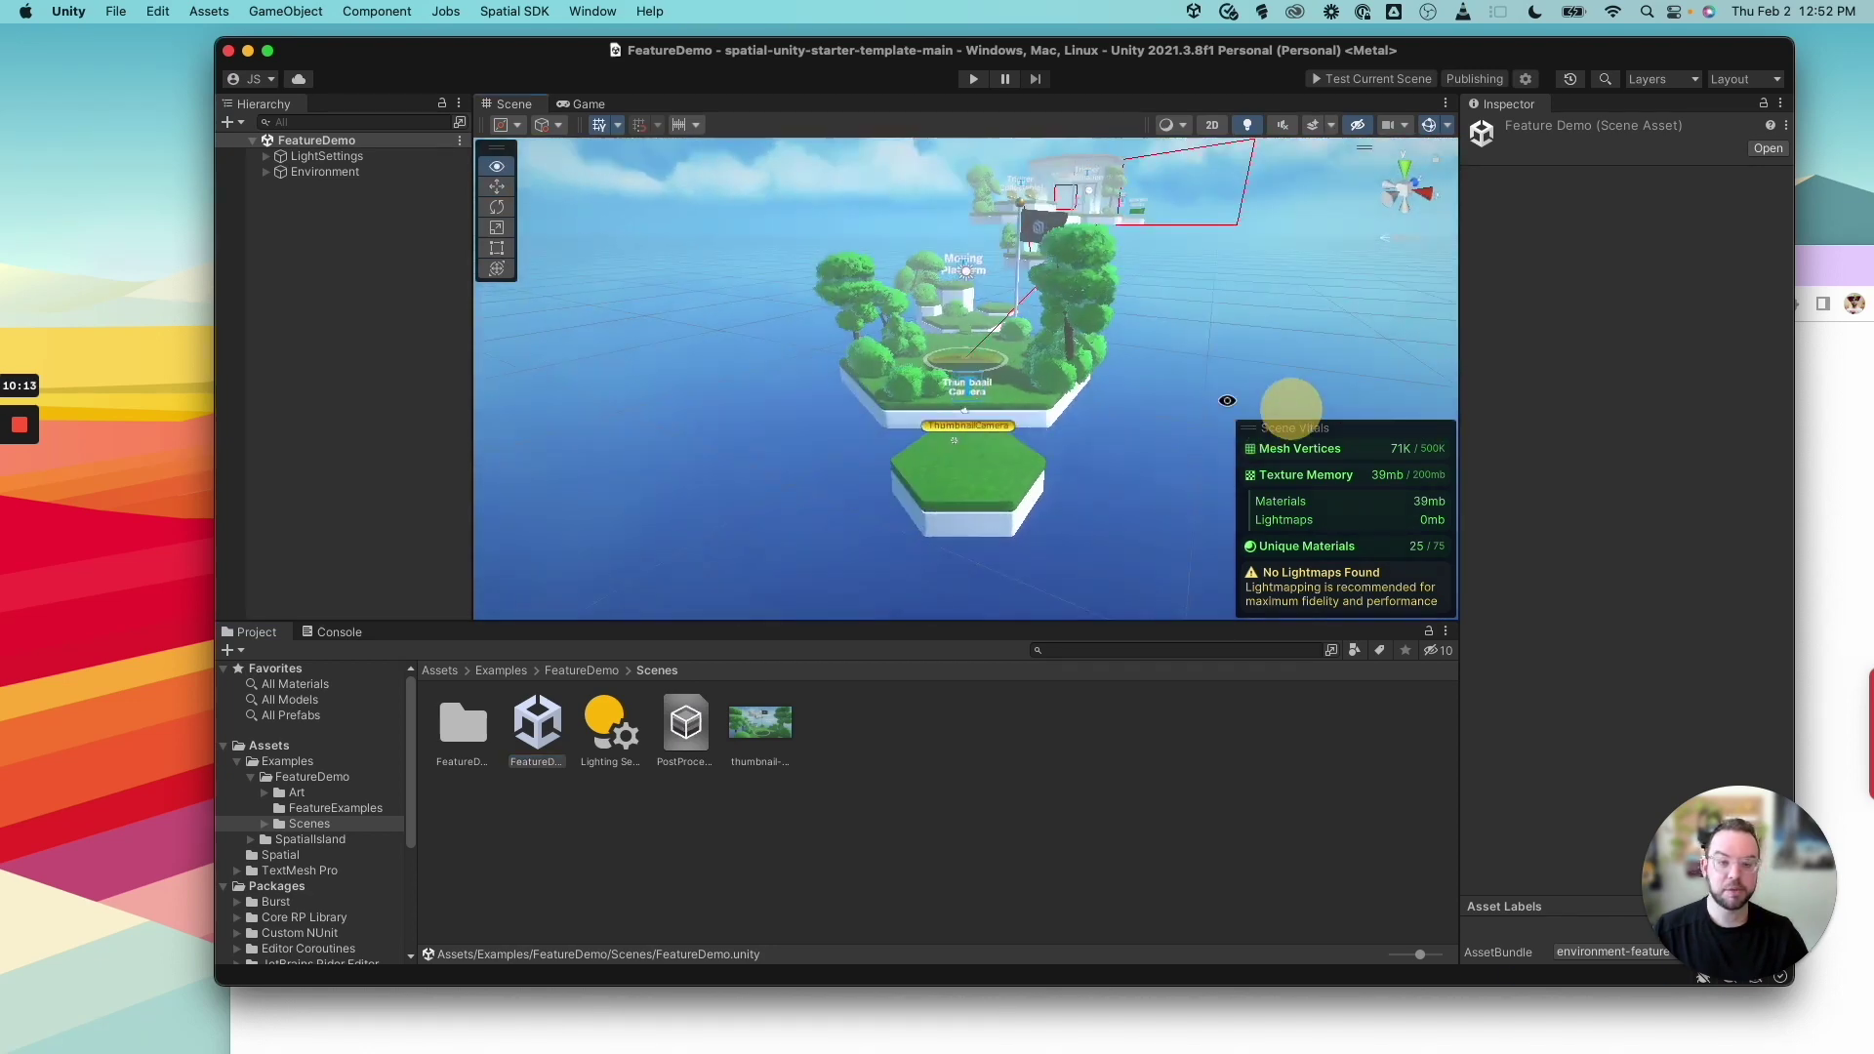
middle_click_drag(1184, 375, 1101, 461)
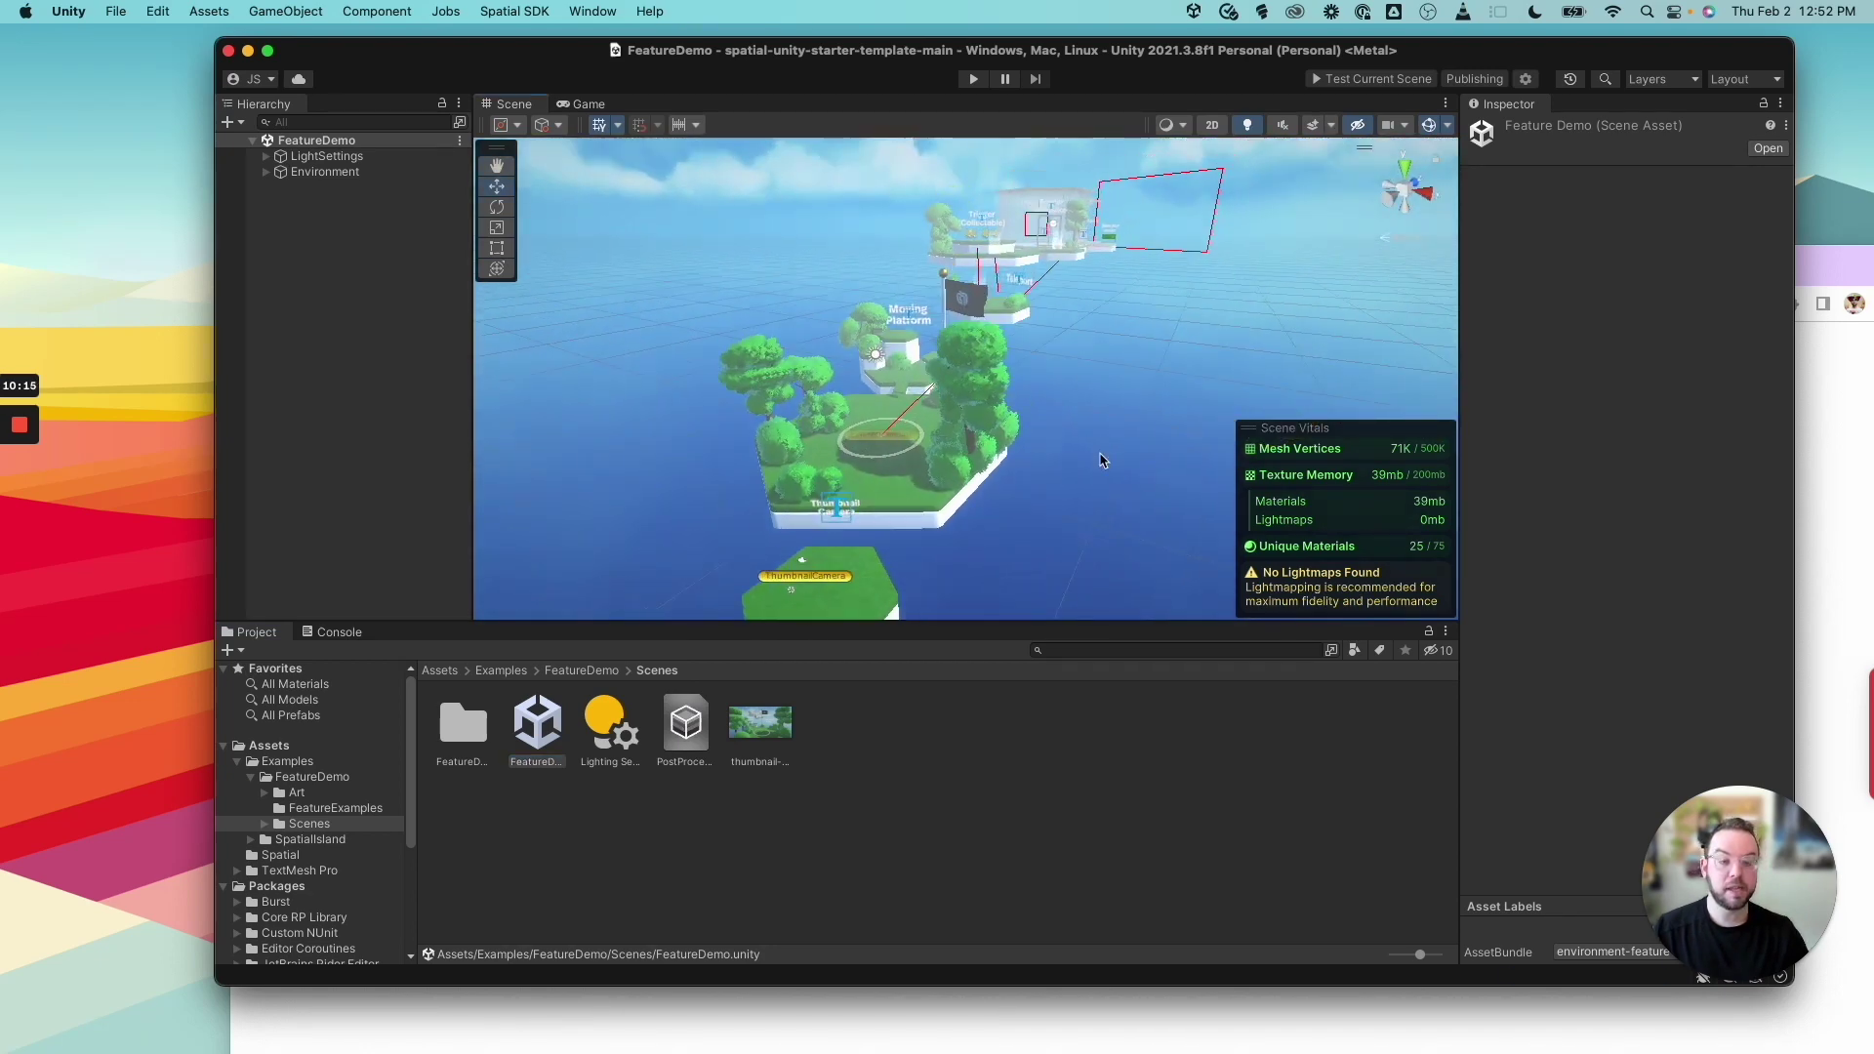
left_click_drag(1020, 469, 966, 485, "alt")
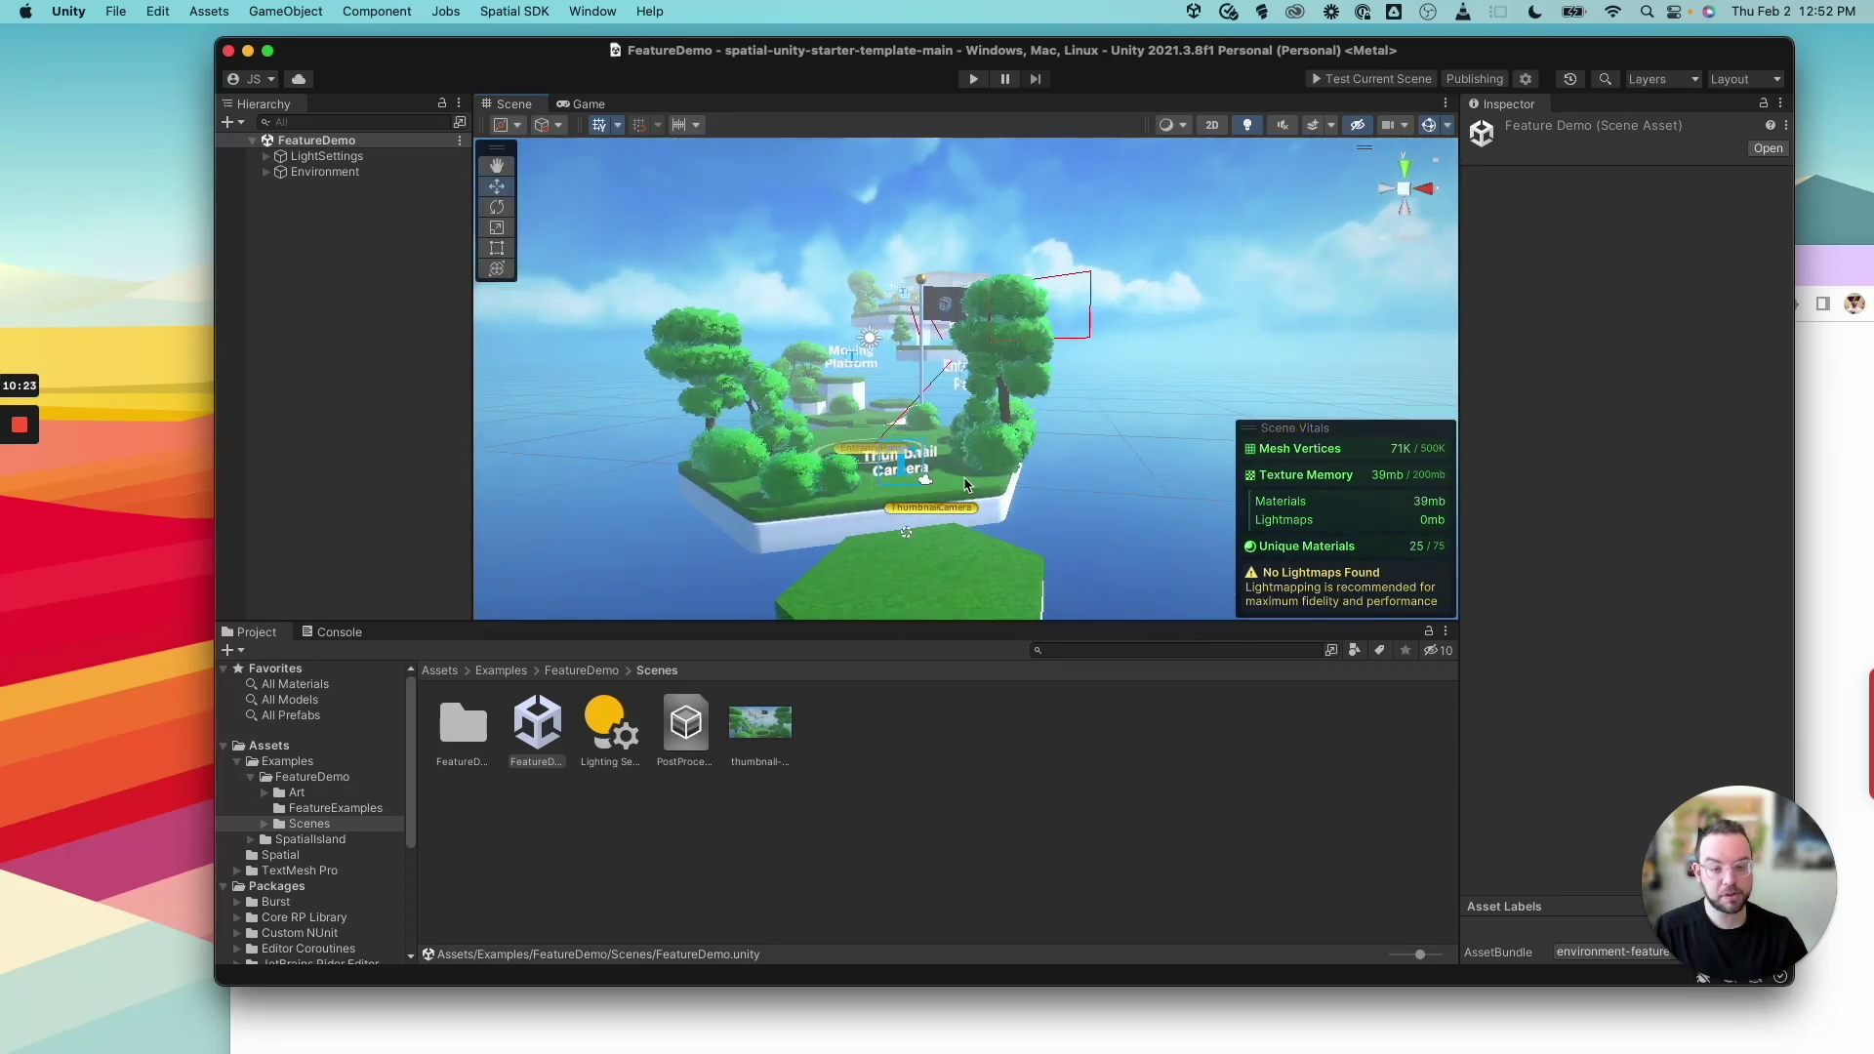
scroll(966, 486, "up", 5)
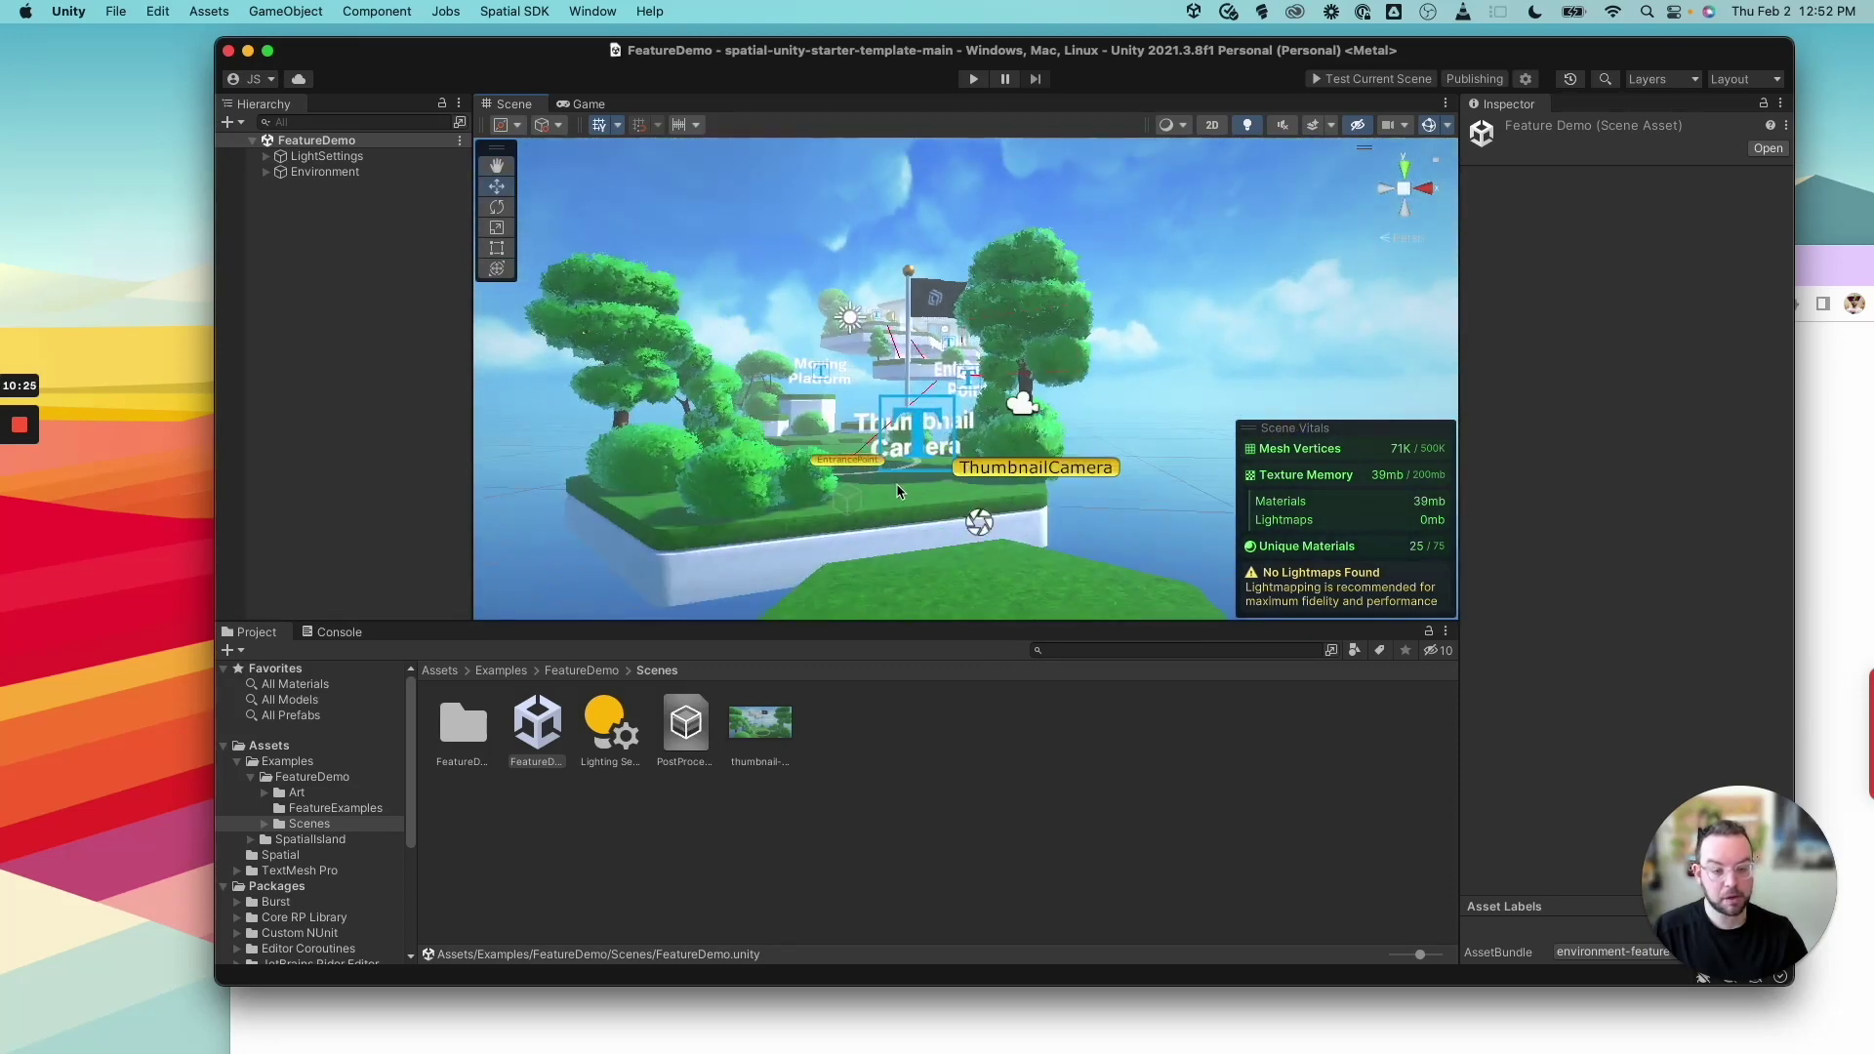
mouse_move(898, 491)
left_mouse_down("alt")
mouse_move(928, 472)
mouse_move(900, 476)
left_mouse_up("alt")
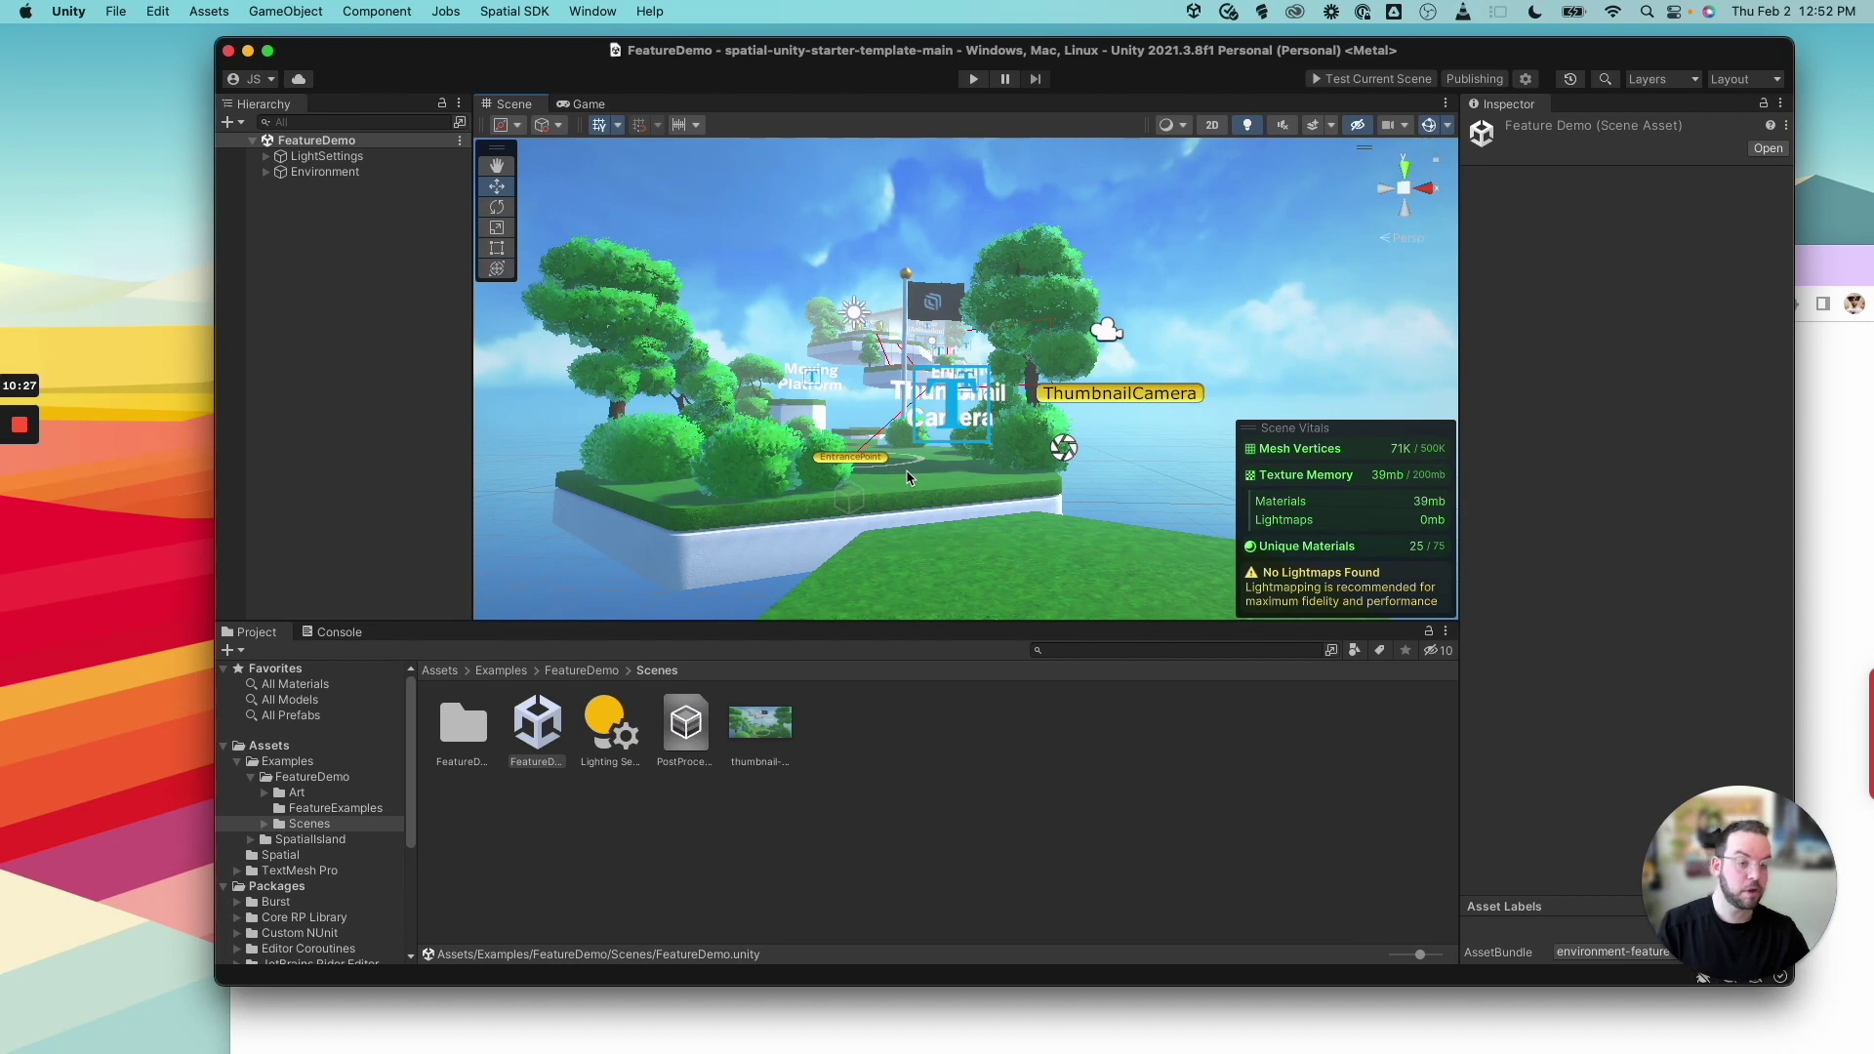
left_click_drag(1032, 400, 987, 415, "alt")
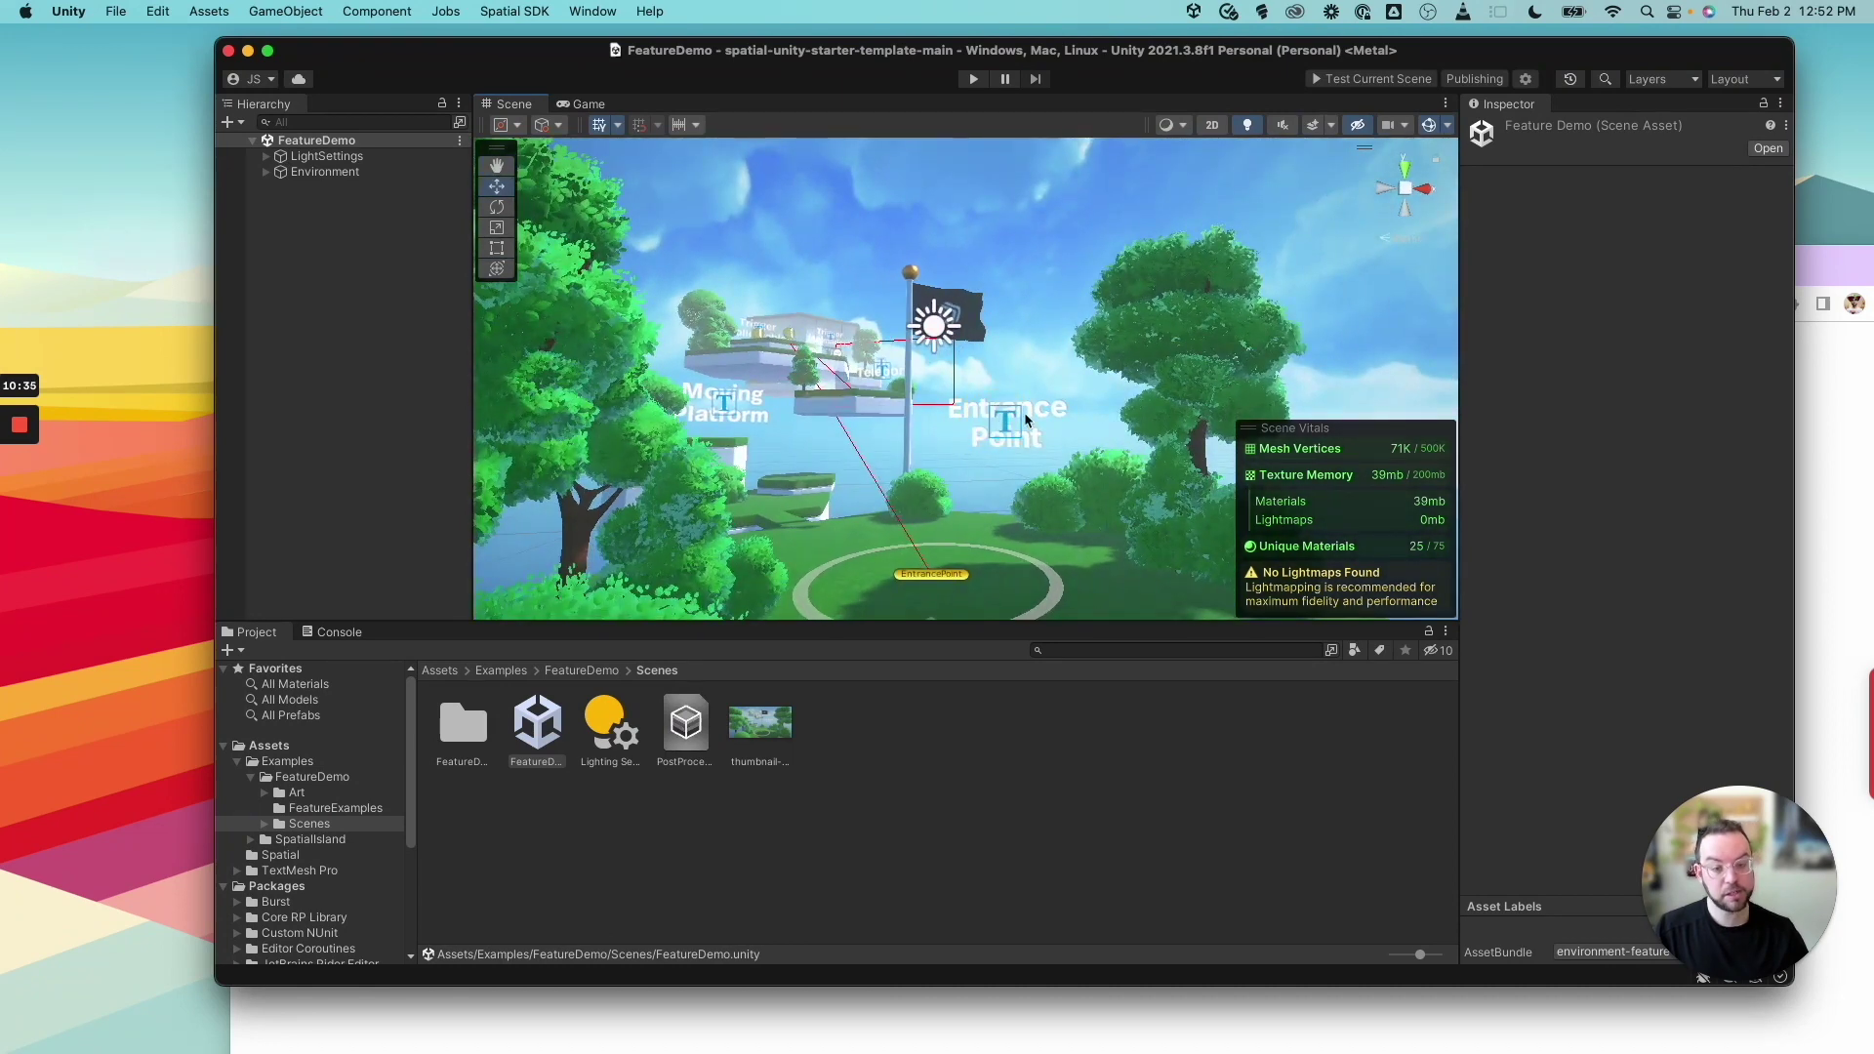
left_click_drag(1017, 400, 996, 512, "alt")
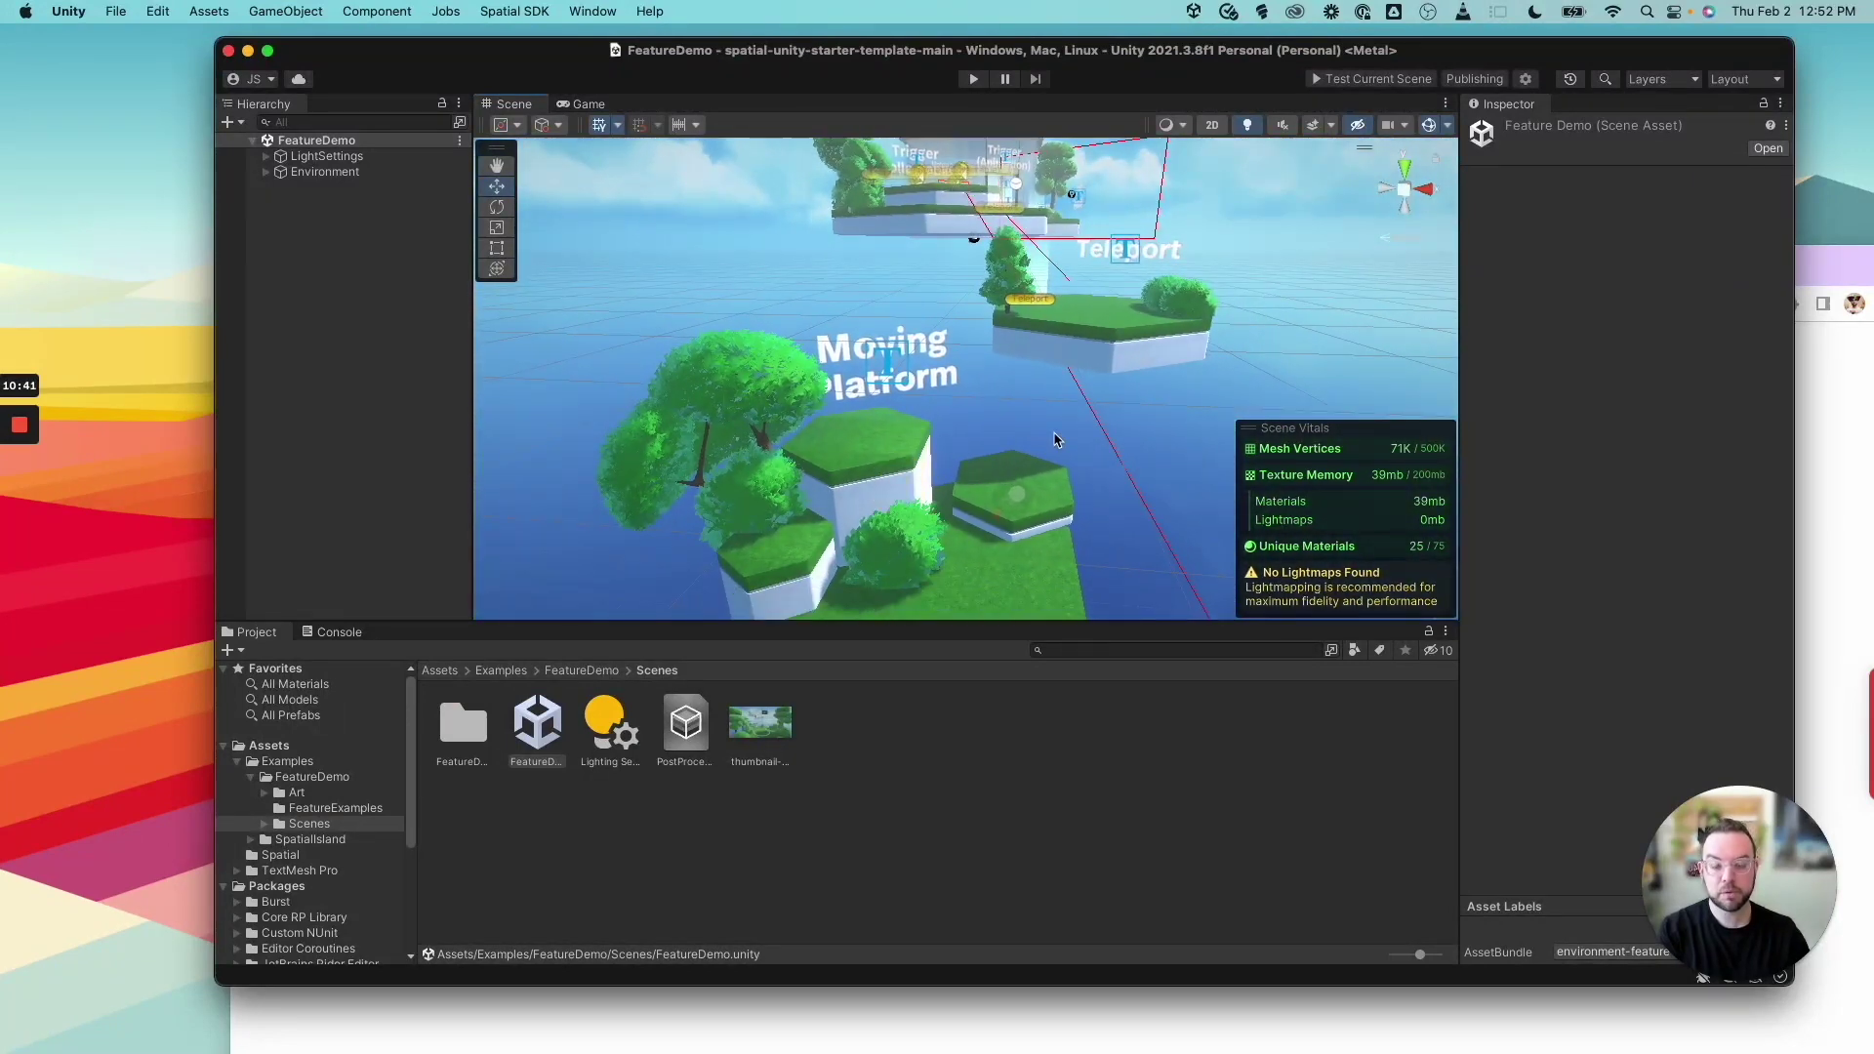
left_click_drag(1037, 427, 1092, 444, "alt")
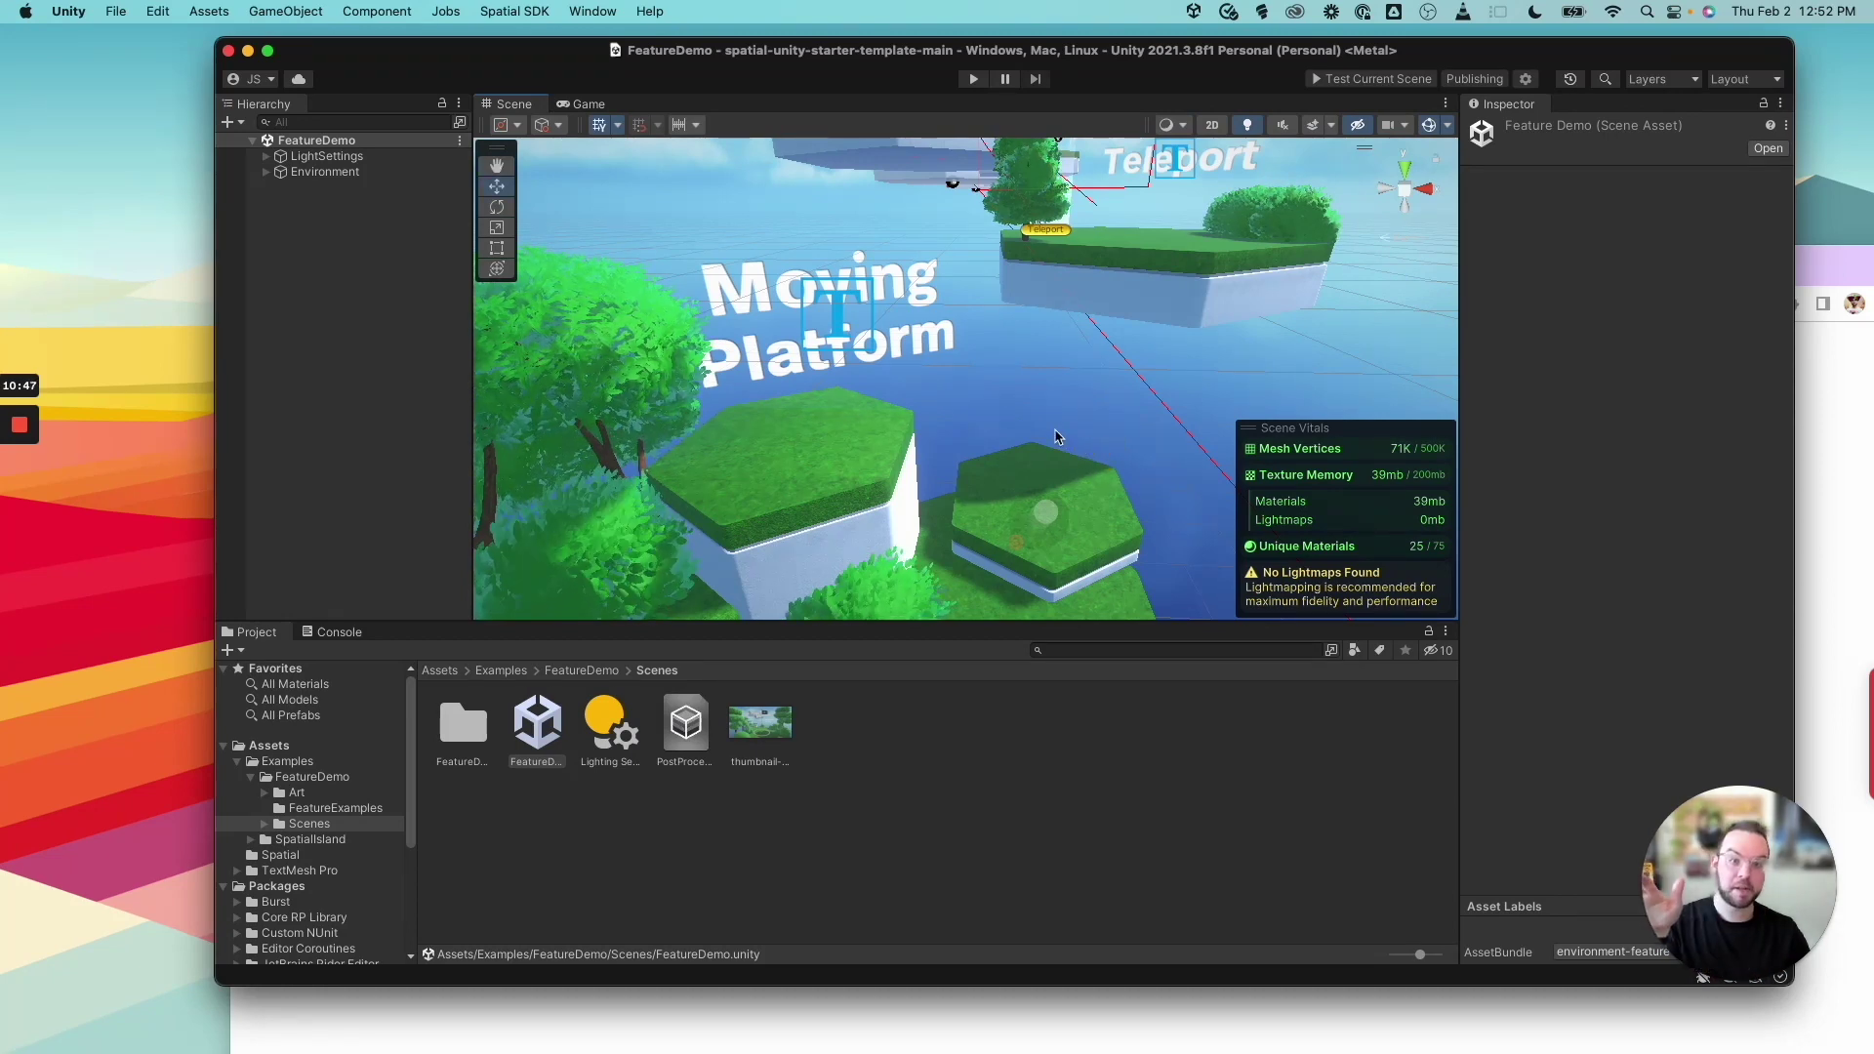
mouse_move(1060, 436)
left_mouse_down("alt")
mouse_move(1003, 412)
mouse_move(1008, 430)
mouse_move(1103, 213)
mouse_move(926, 250)
mouse_move(1031, 419)
left_mouse_up("alt")
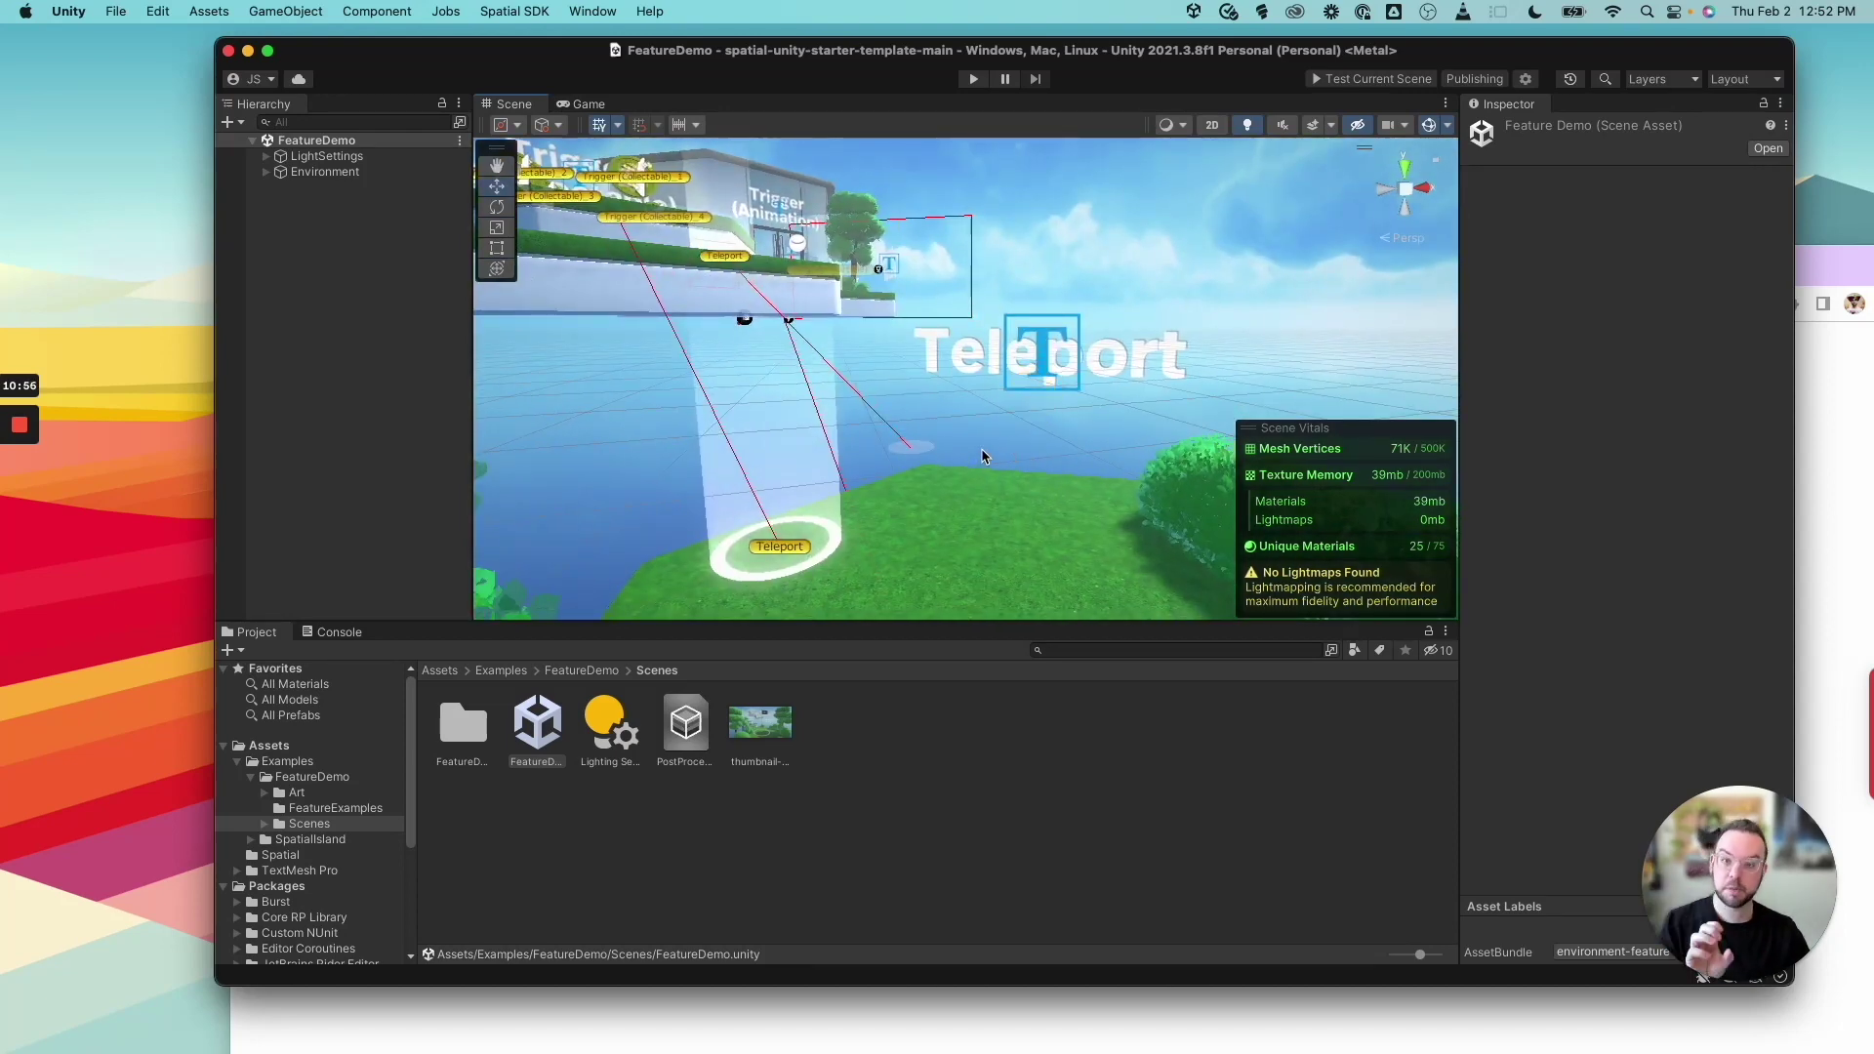
left_click_drag(981, 455, 997, 453, "alt")
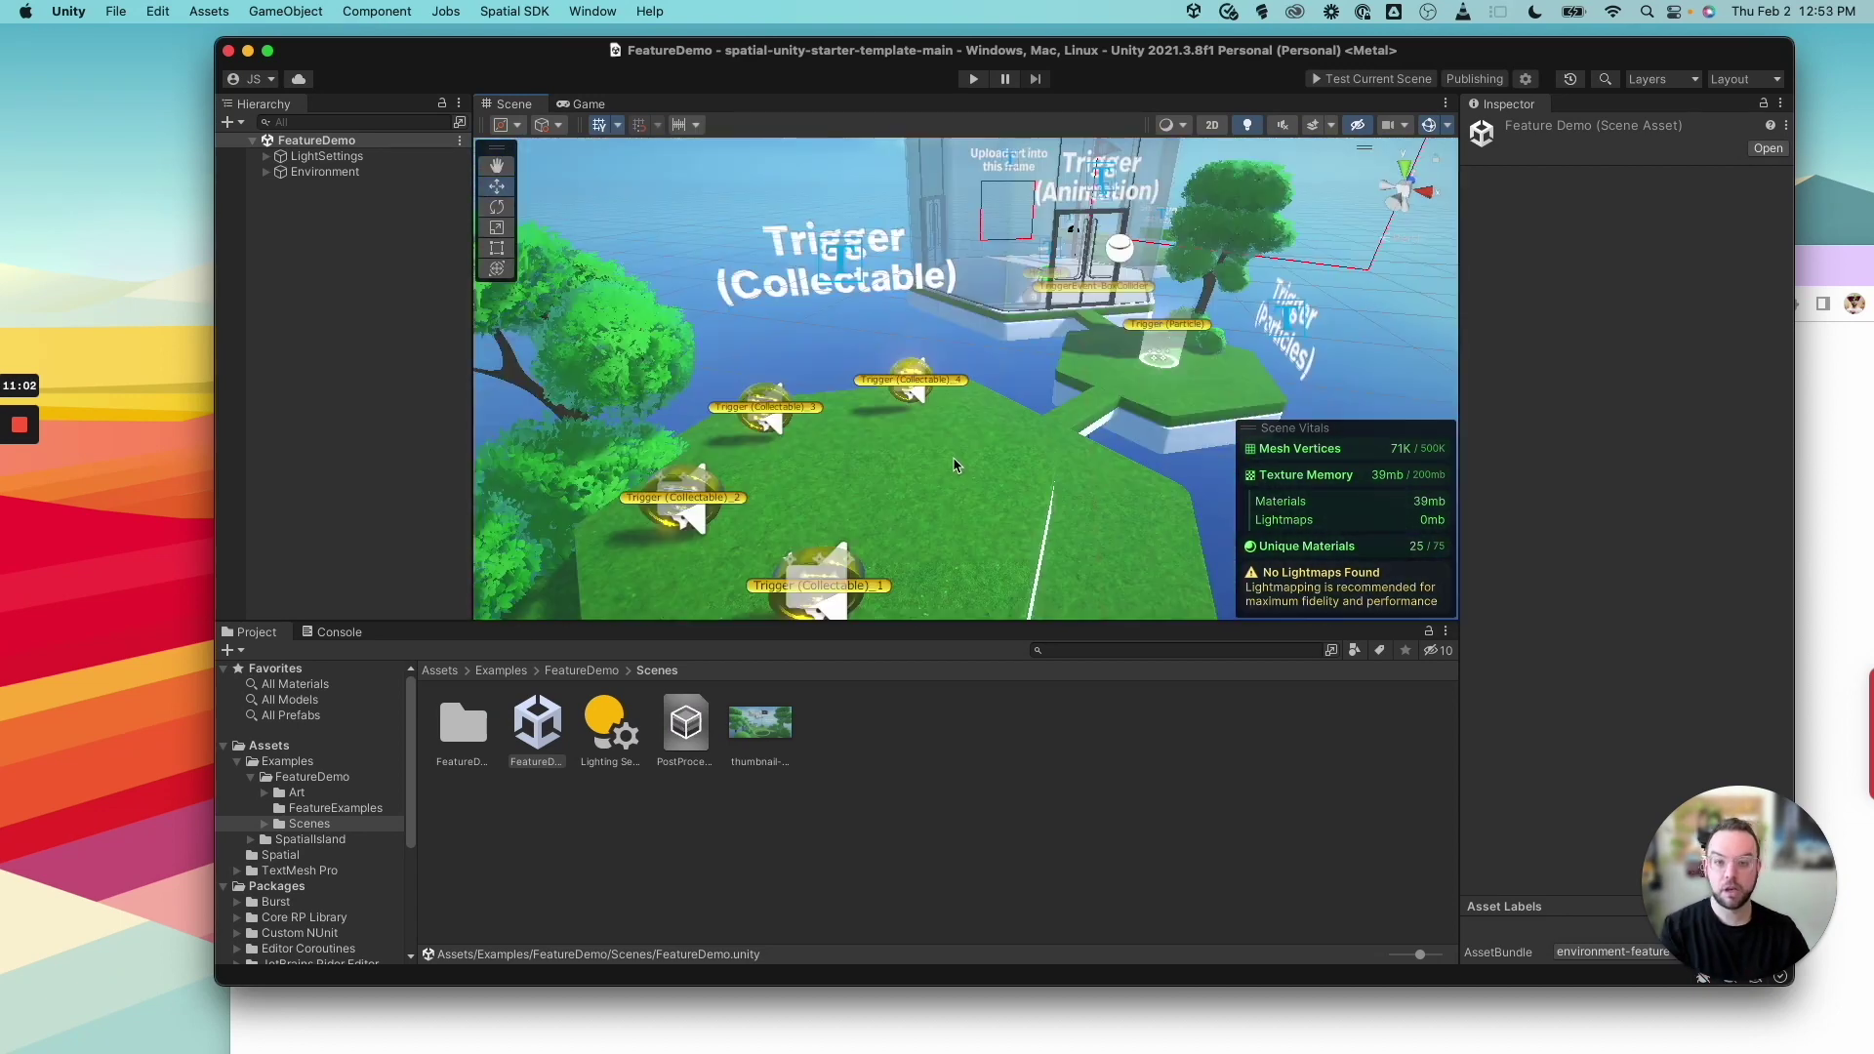
left_click_drag(954, 460, 914, 472, "alt")
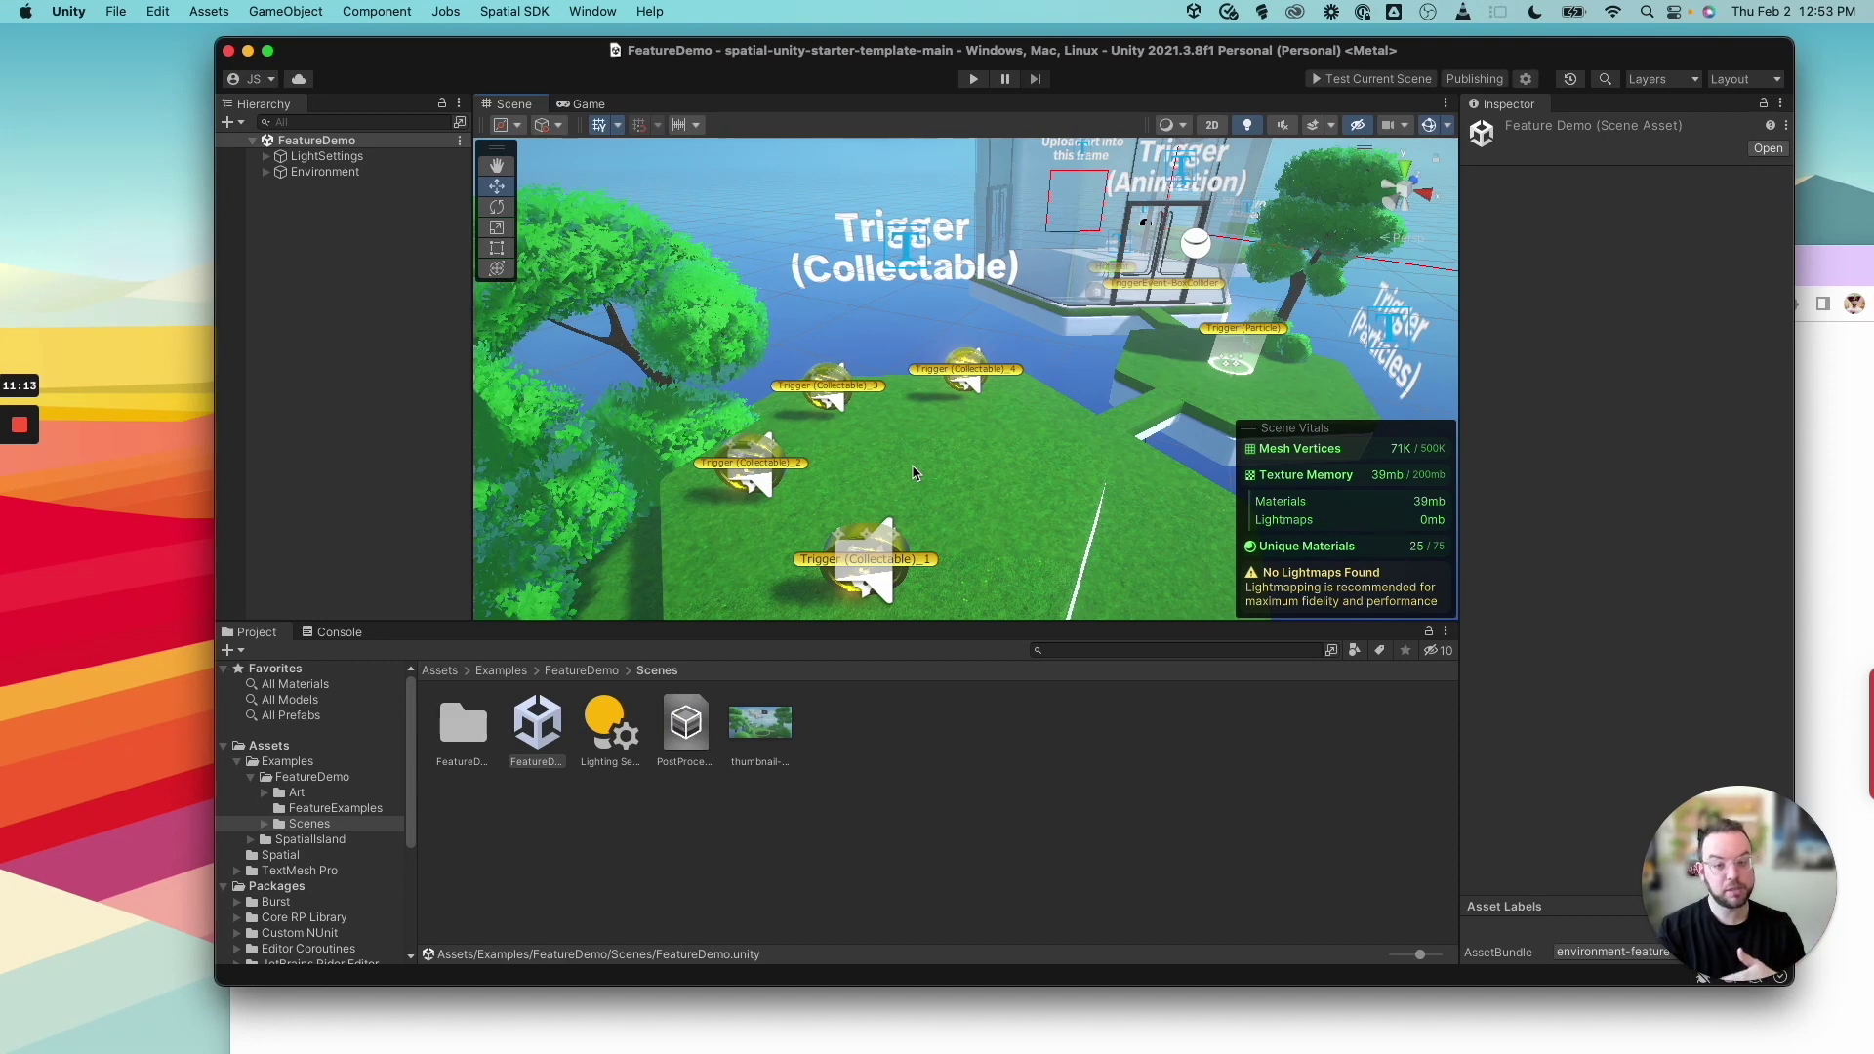
right_click_drag(914, 473, 1249, 434)
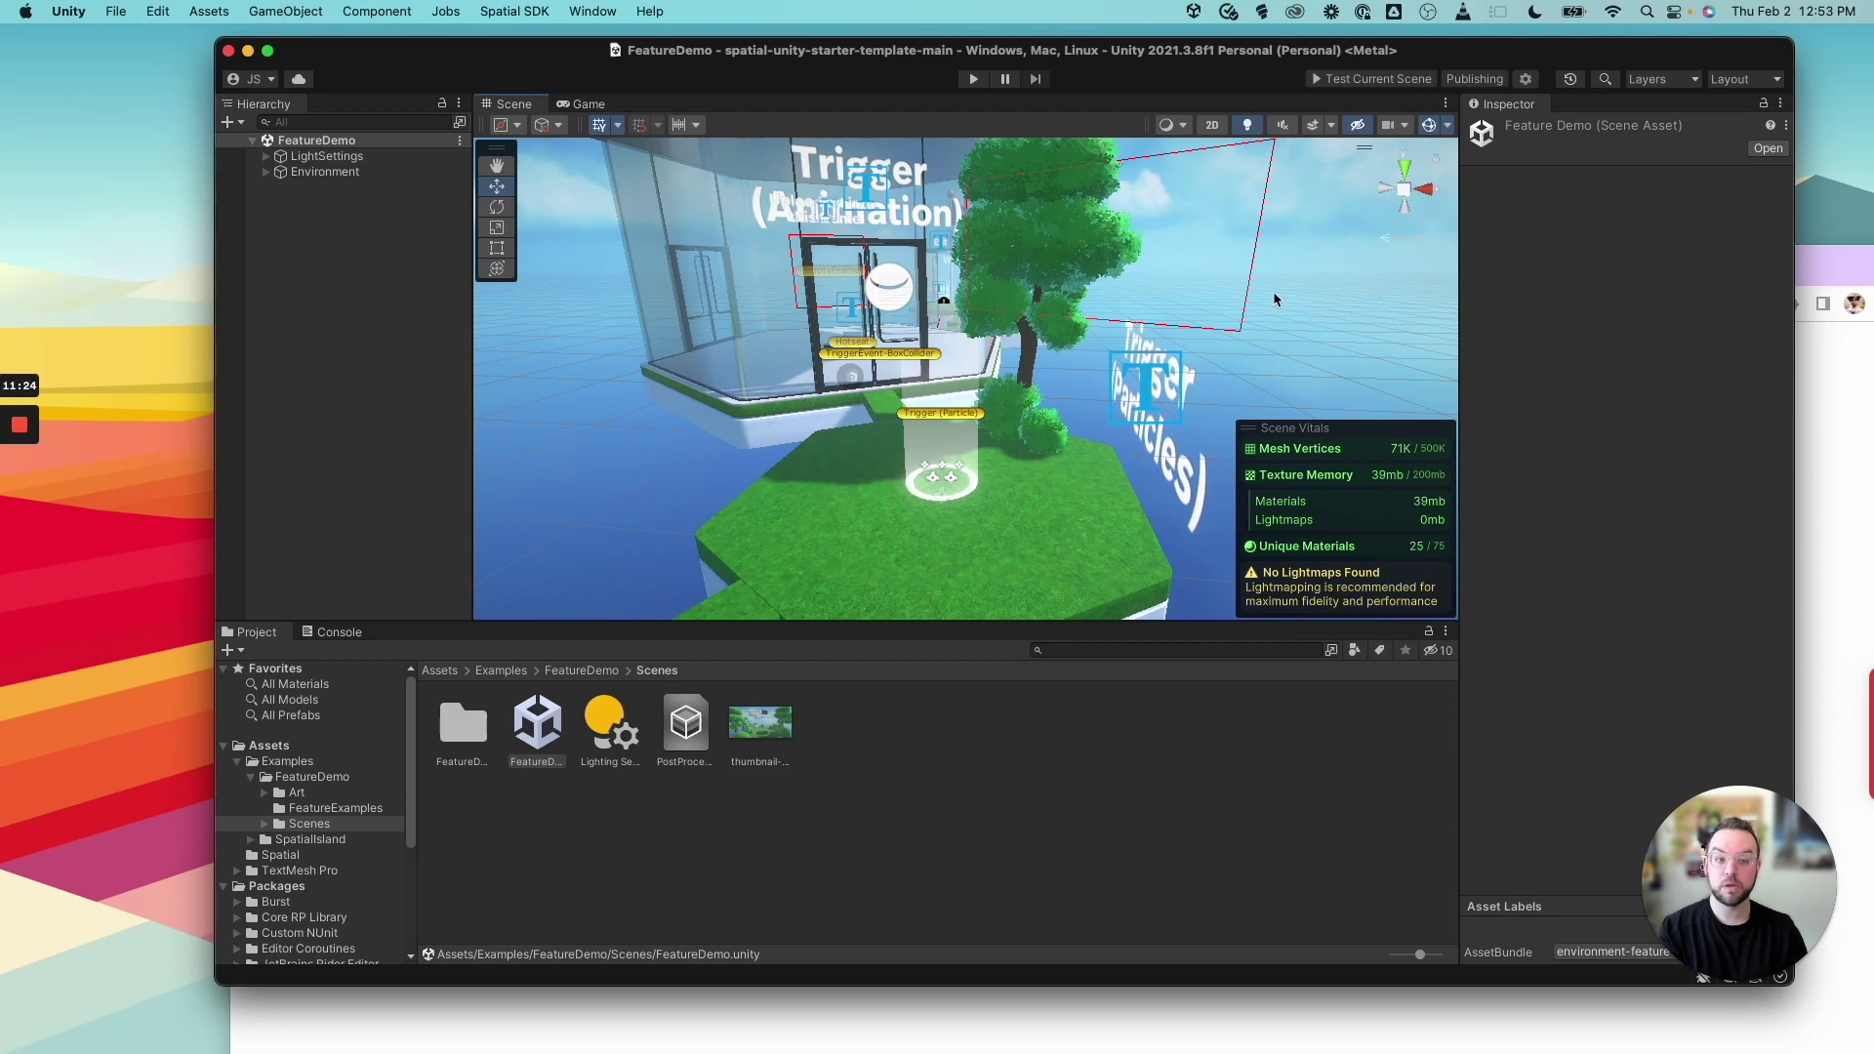
right_click_drag(1215, 293, 1025, 540)
key("w")
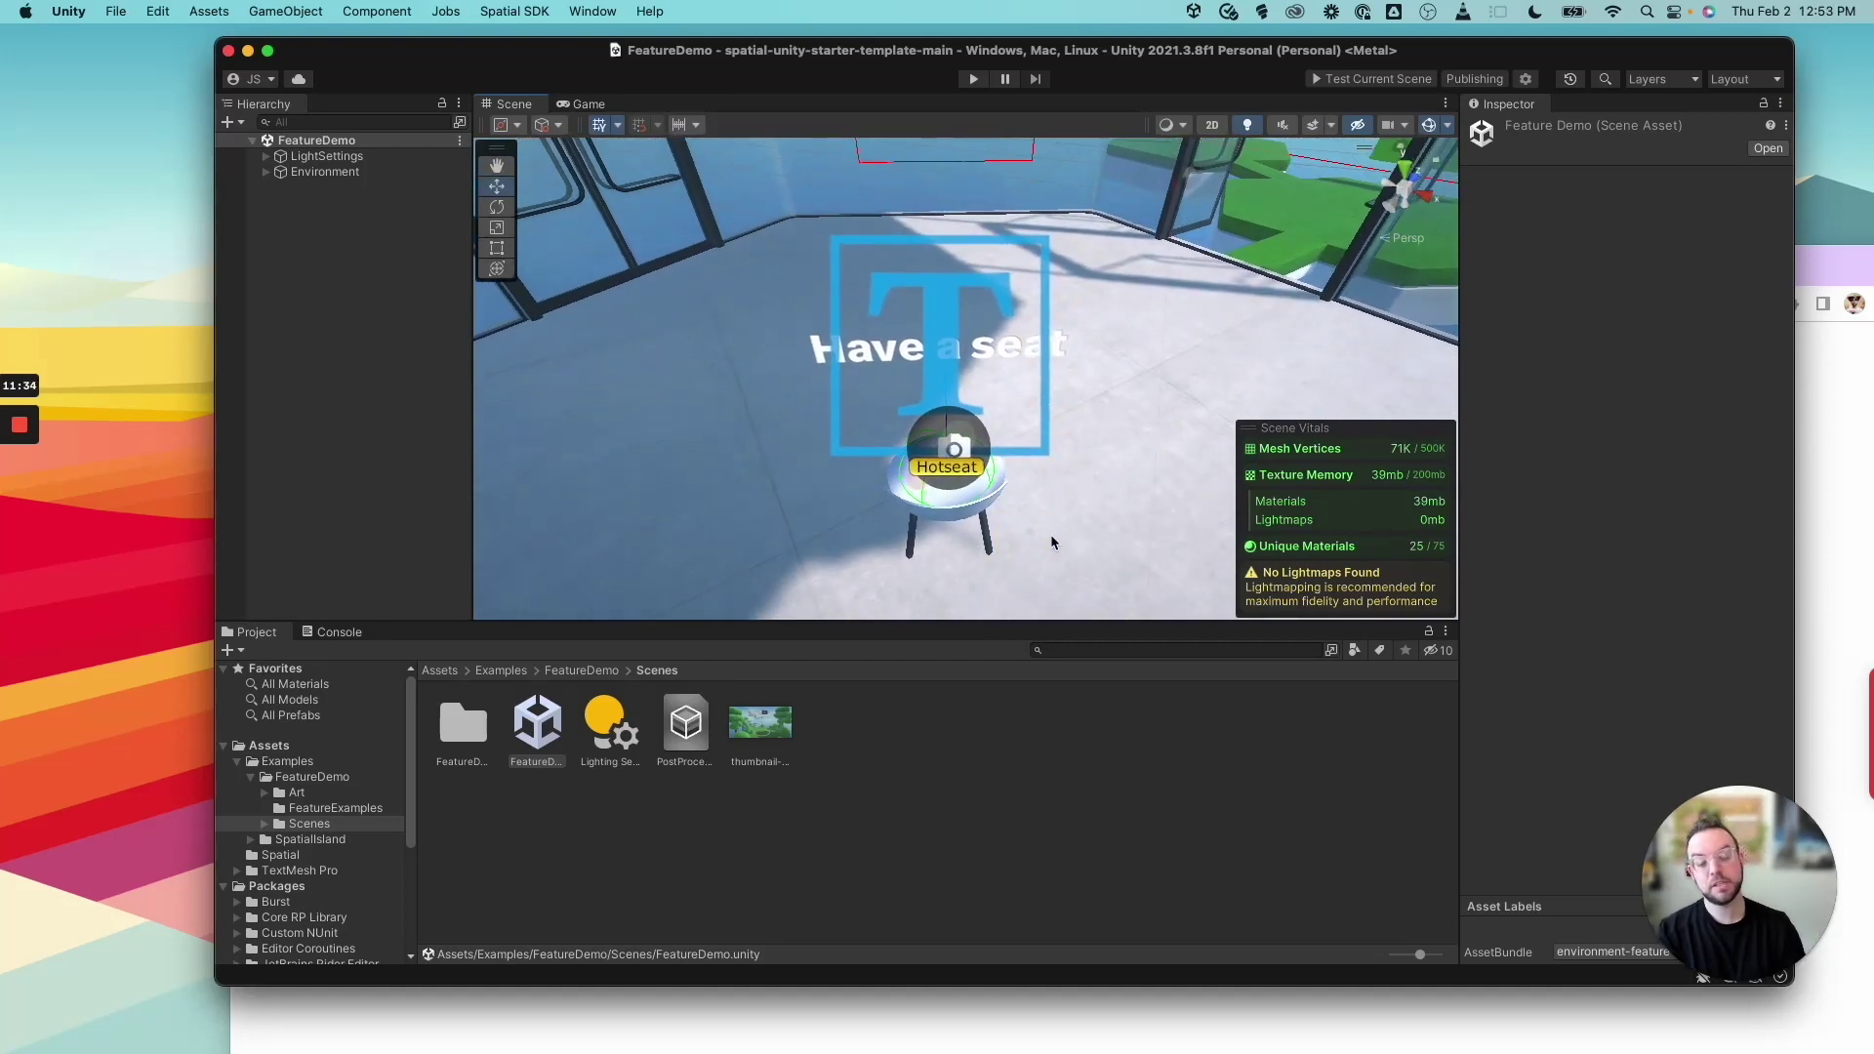
right_click_drag(1051, 537, 1069, 362)
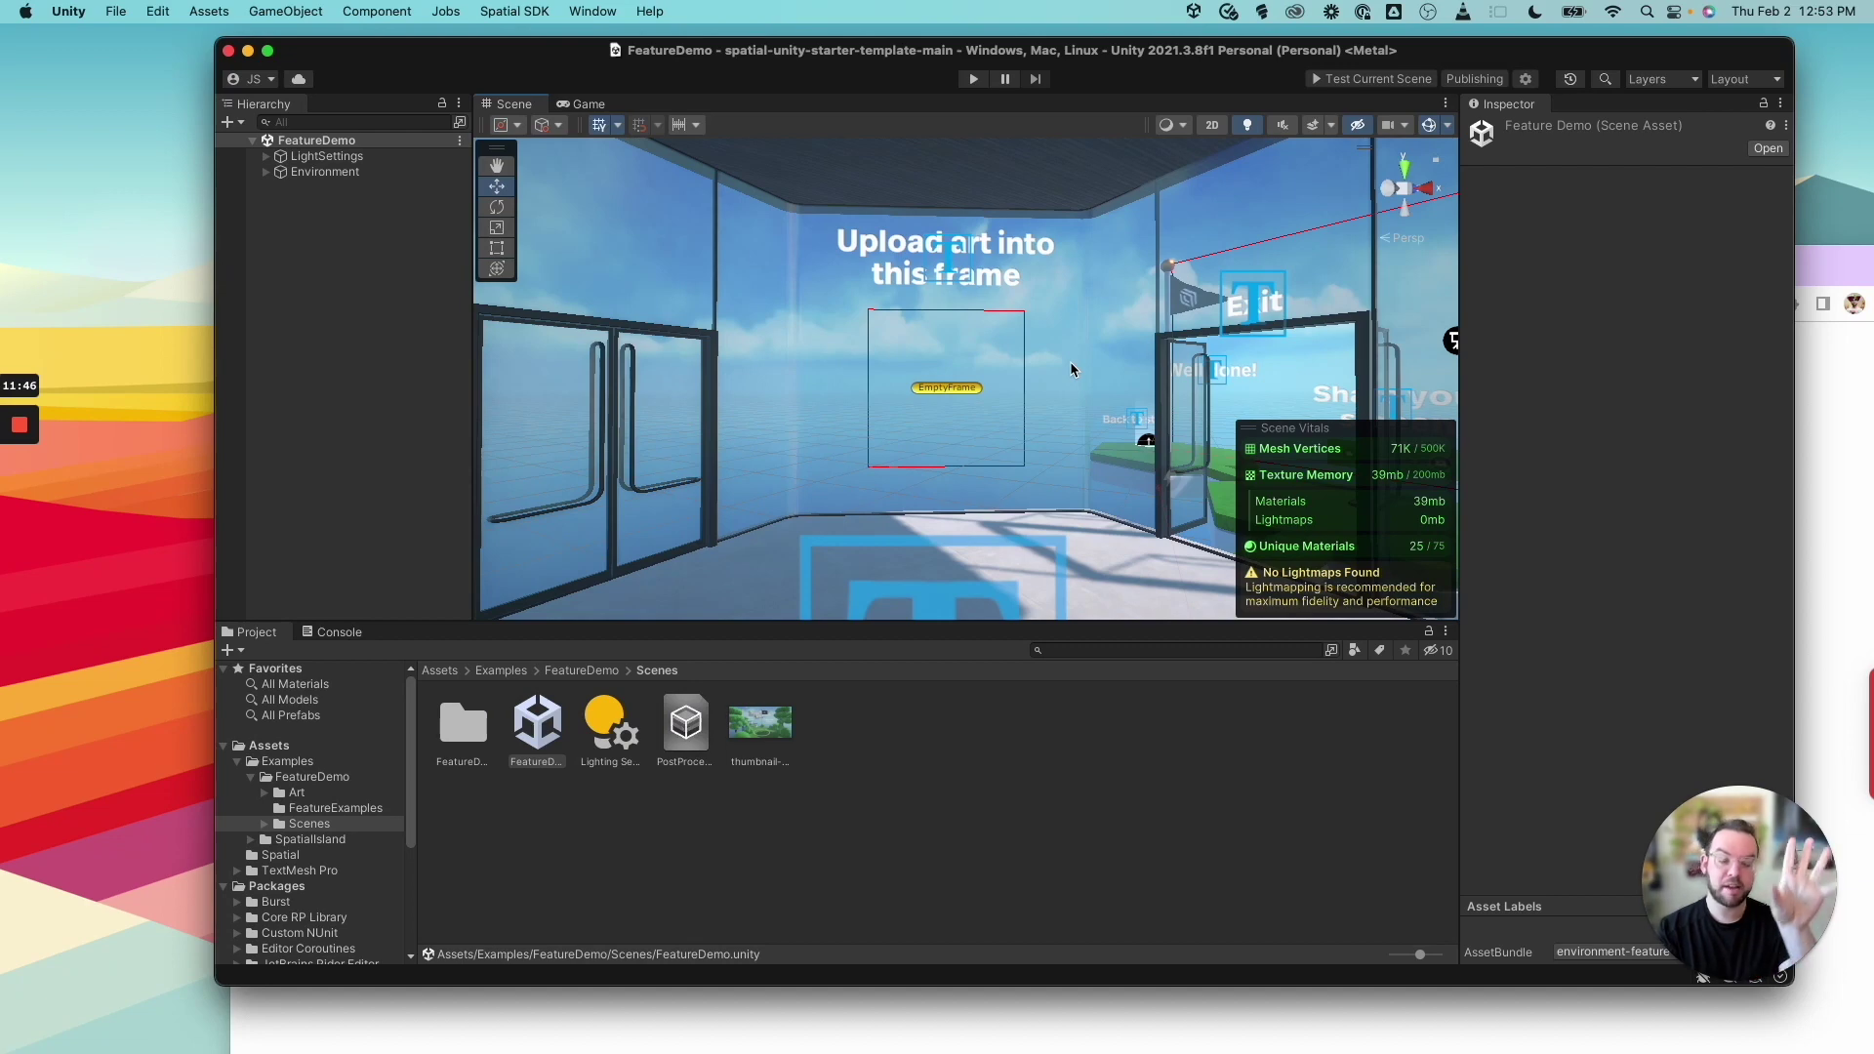
right_click_drag(1070, 369, 977, 546)
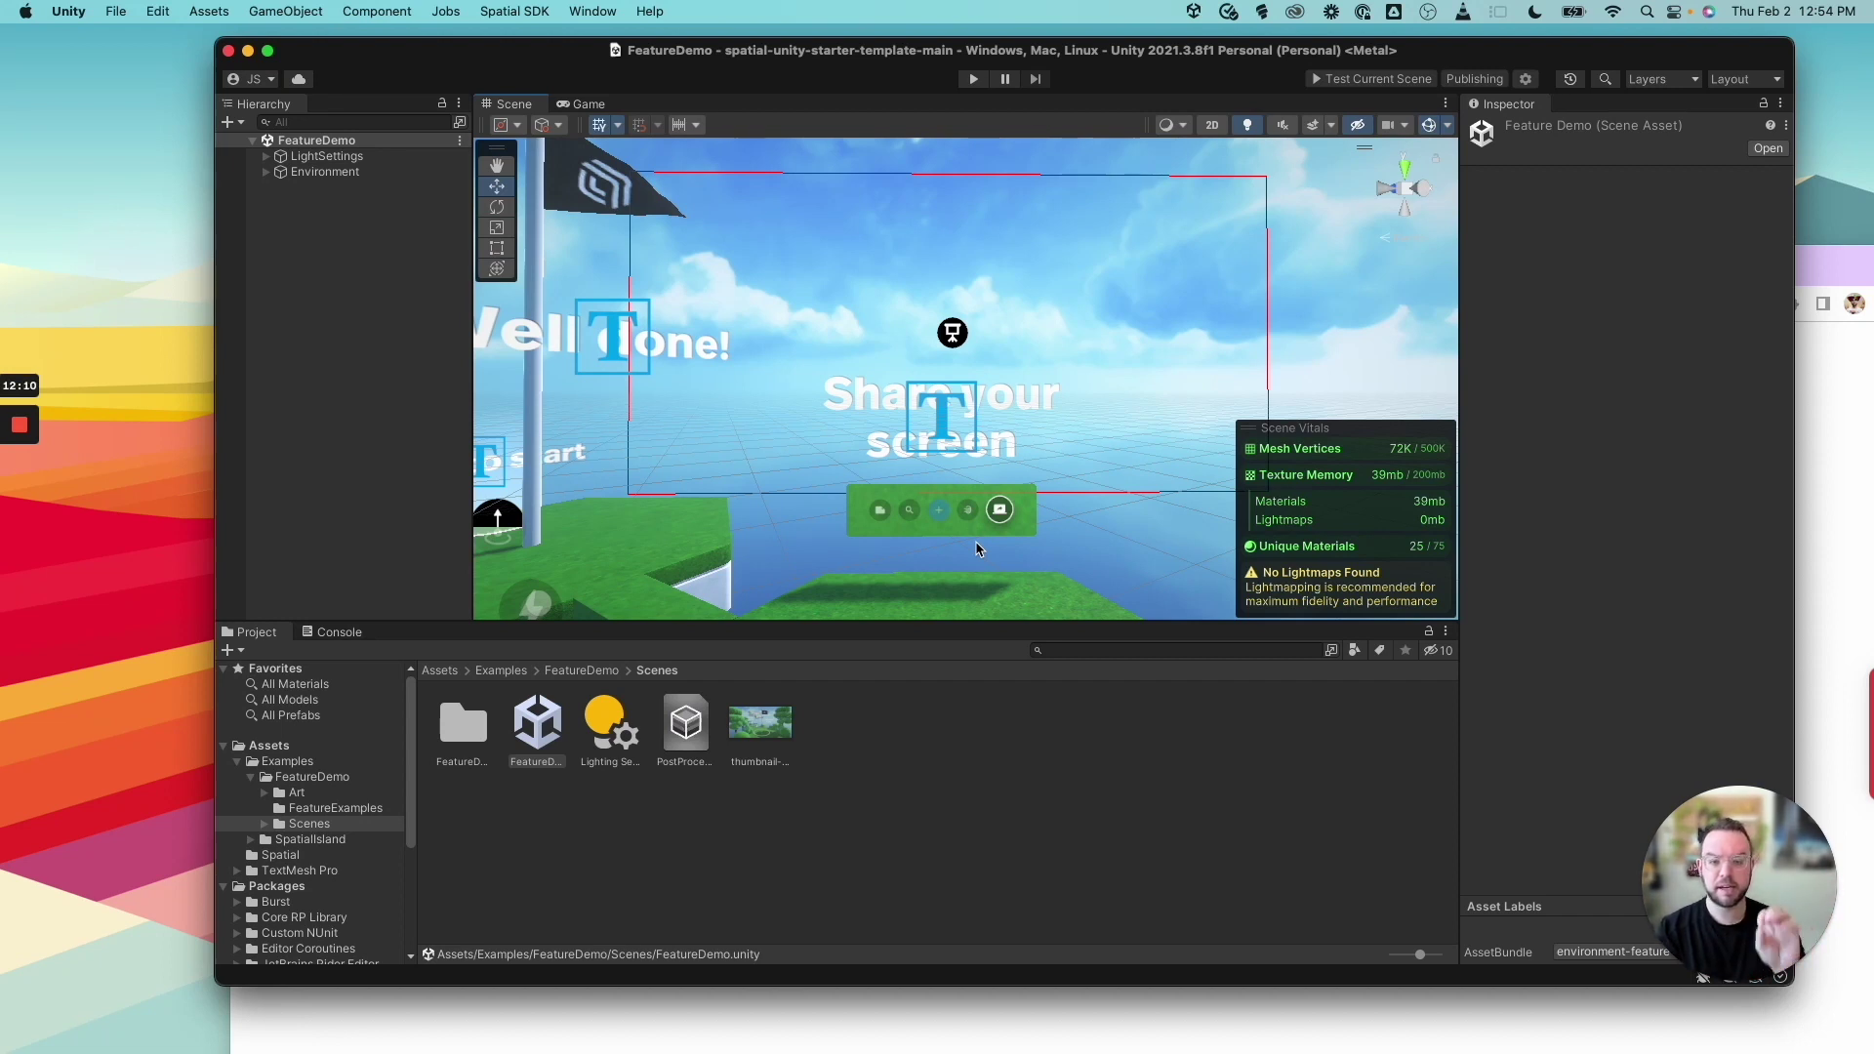
Orbit the Scene view to the flag island and return the Project browser to Examples
mouse_move(1069, 510)
left_mouse_down("alt")
mouse_move(866, 486)
mouse_move(906, 514)
mouse_move(891, 473)
mouse_move(869, 553)
mouse_move(834, 544)
left_mouse_up("alt")
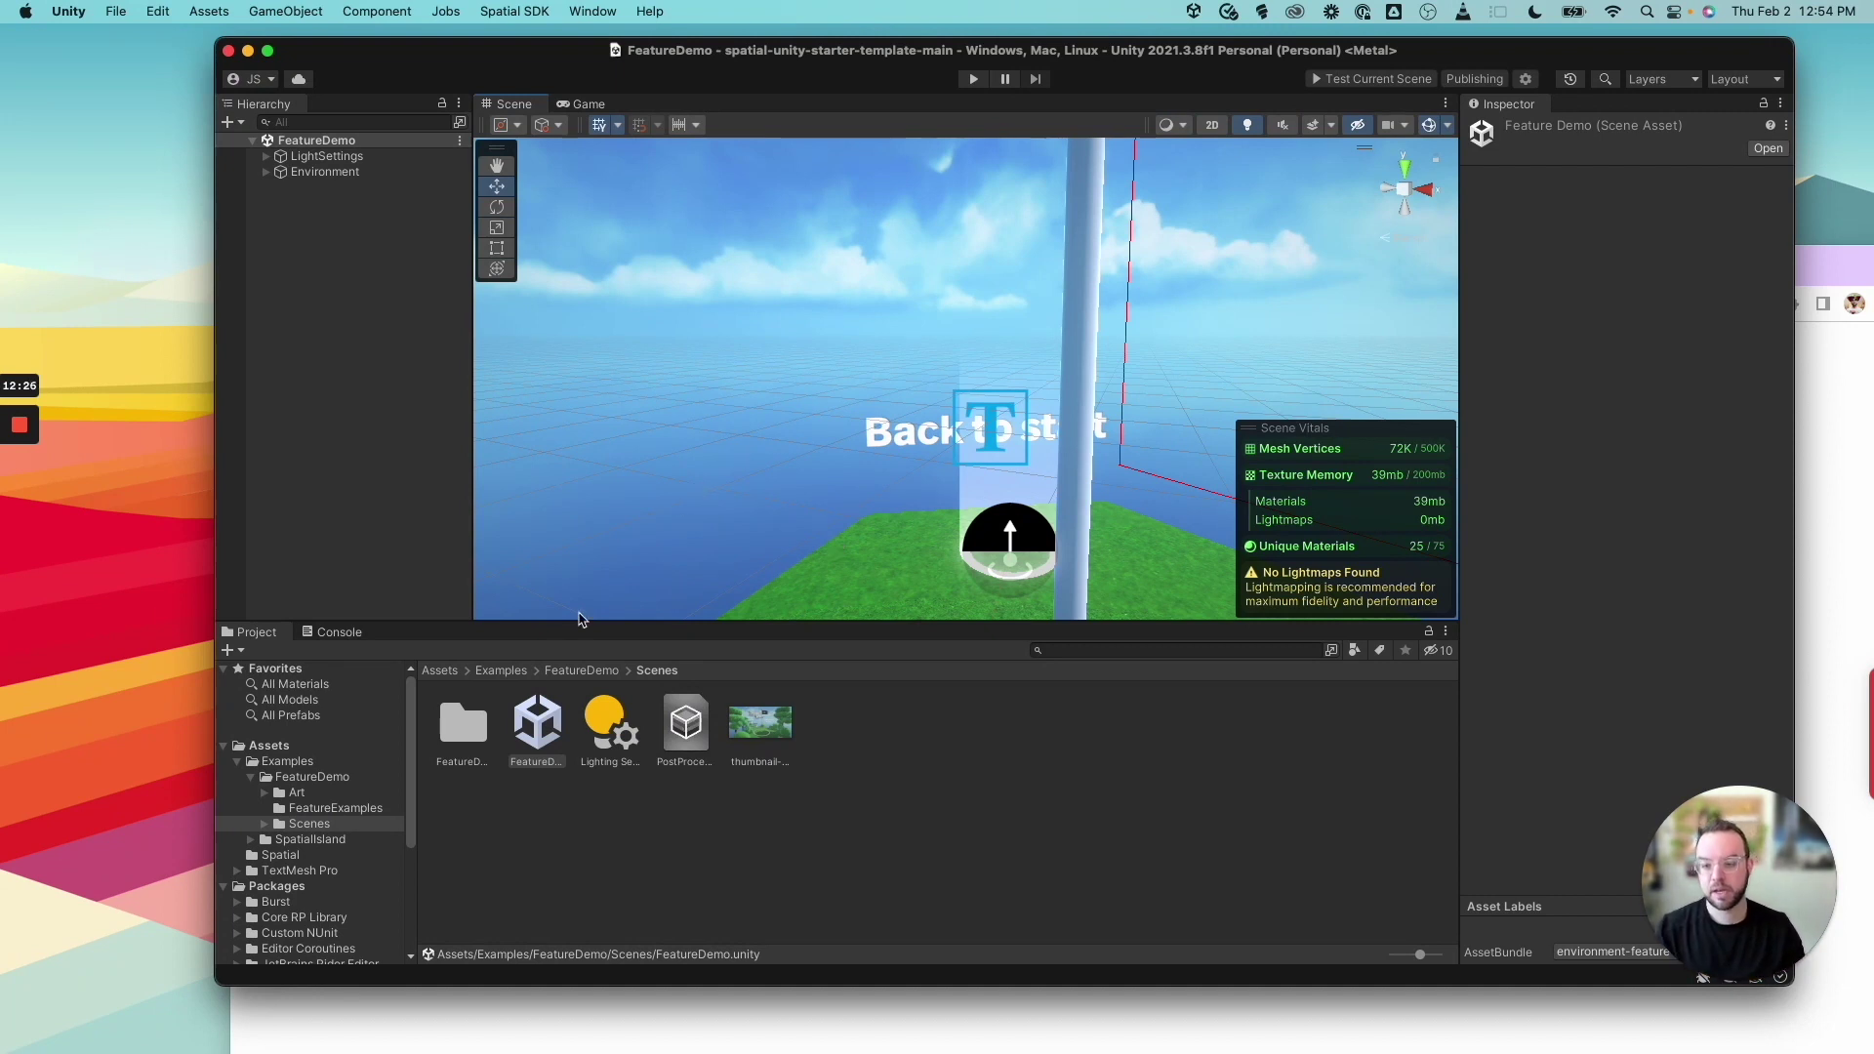
left_click(501, 670)
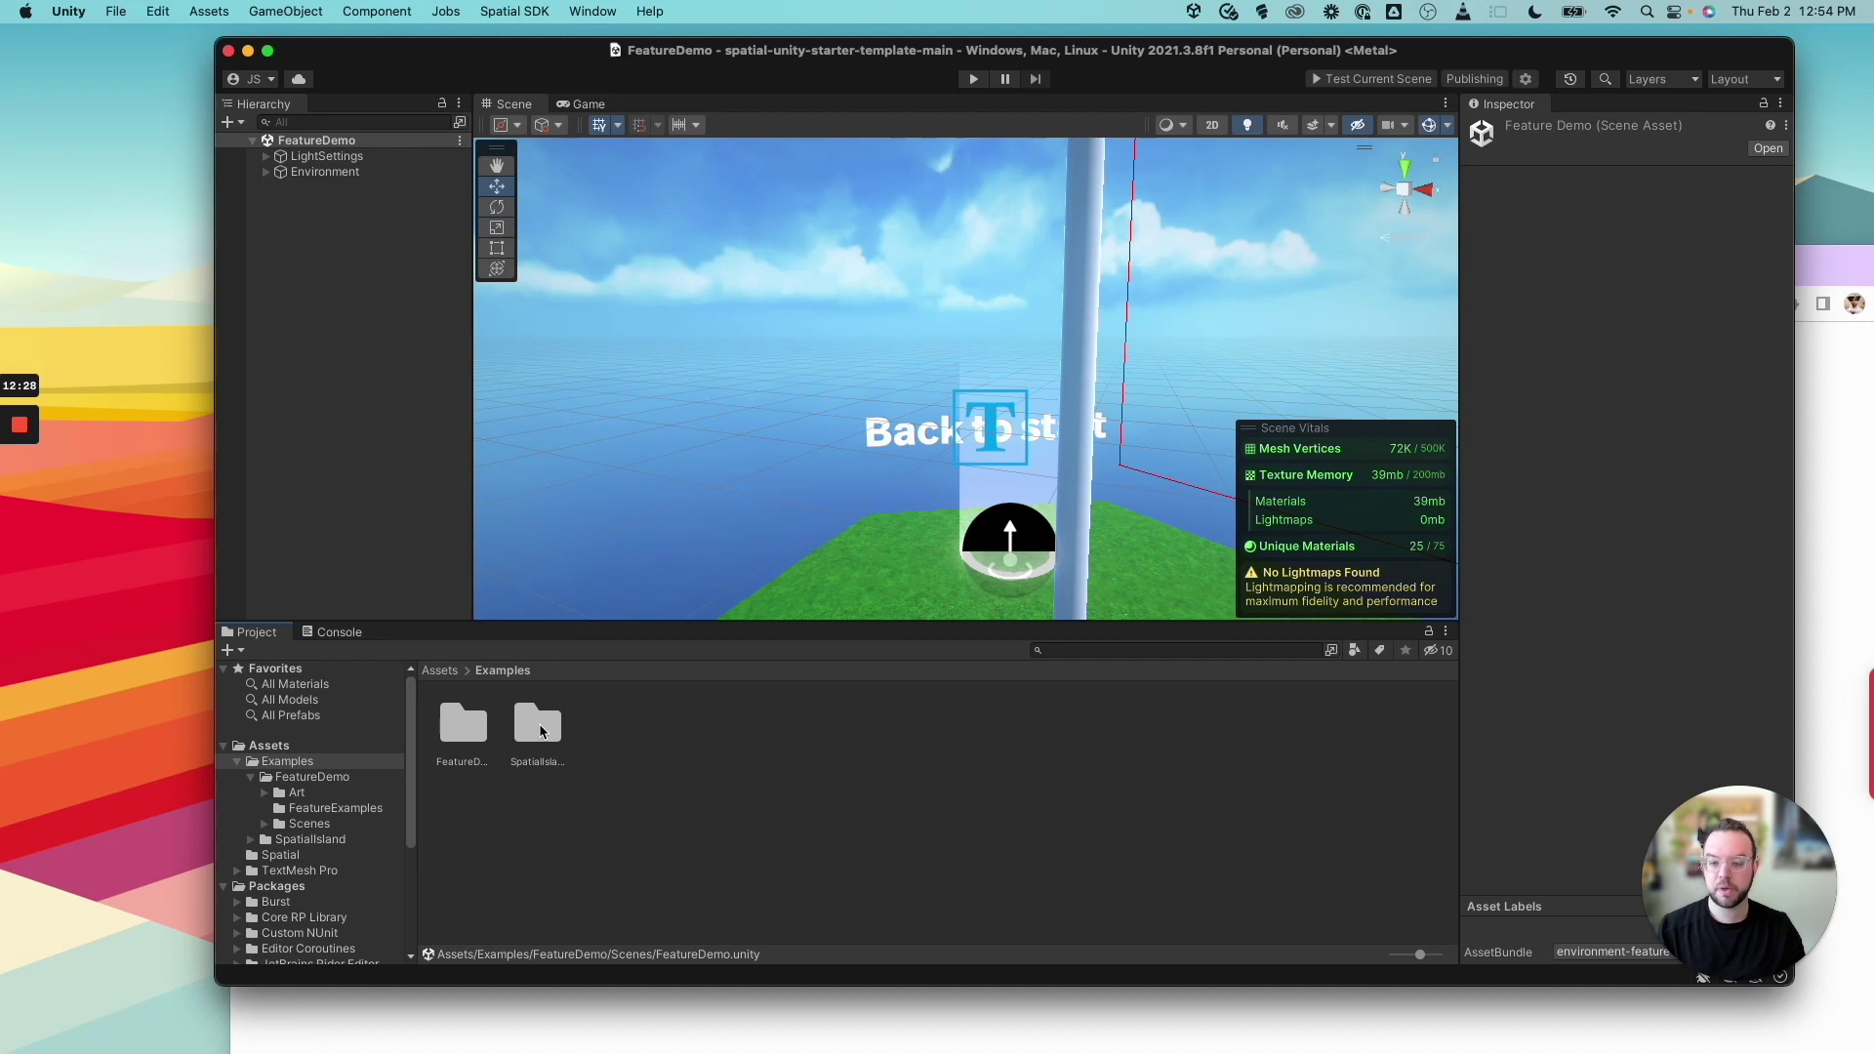
Open the Environment scene from SpatialIsland > Scenes
double_click(540, 731)
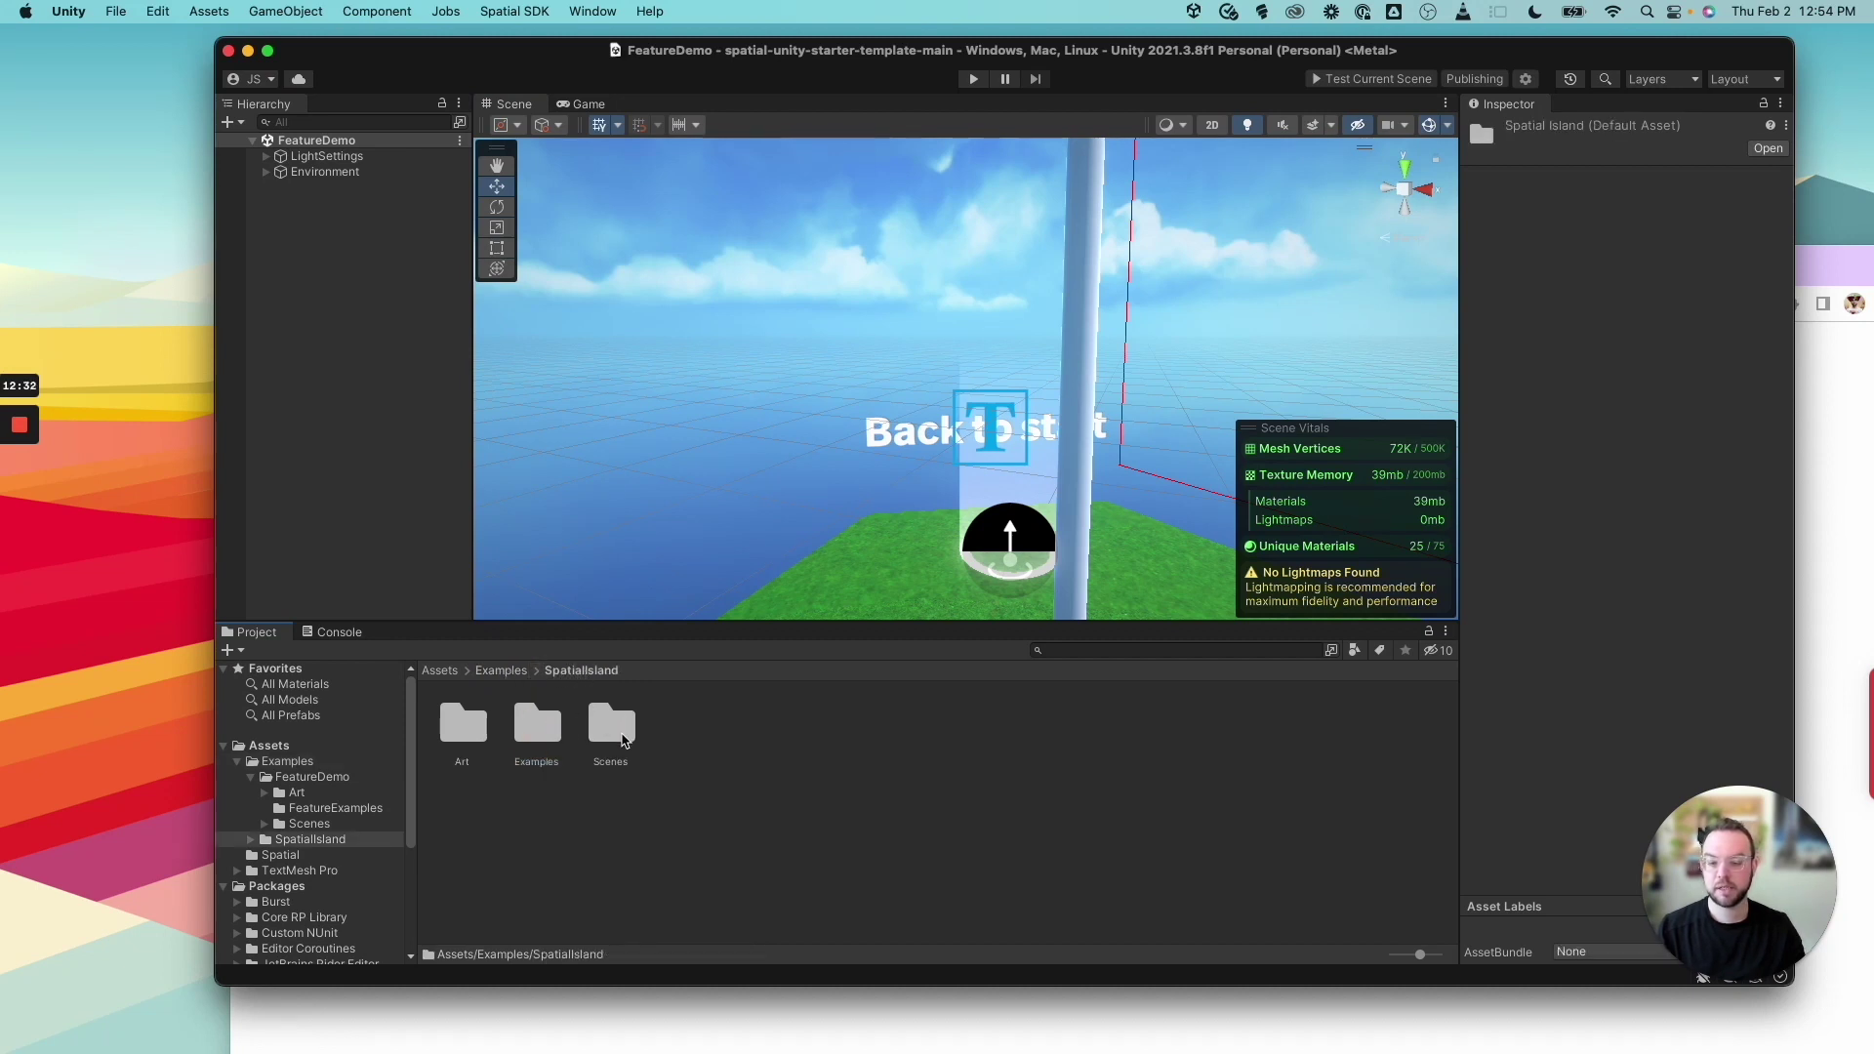
double_click(622, 737)
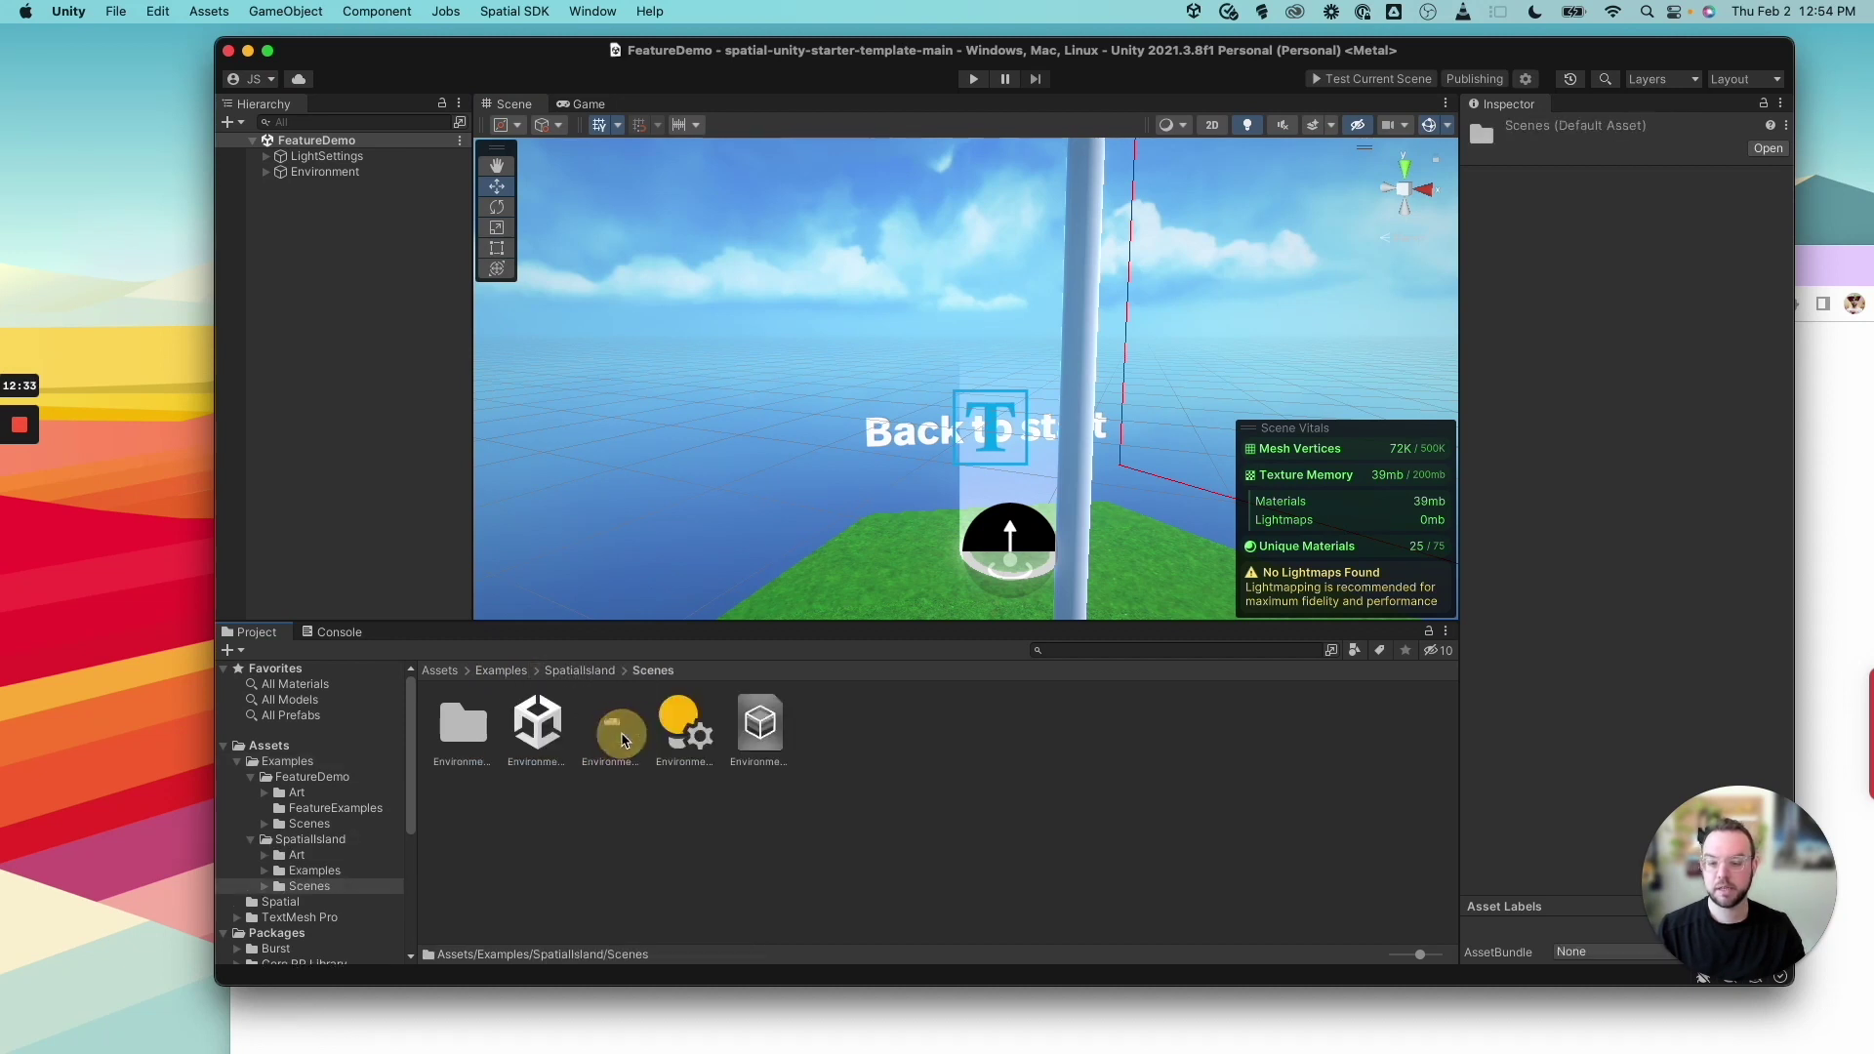
double_click(542, 730)
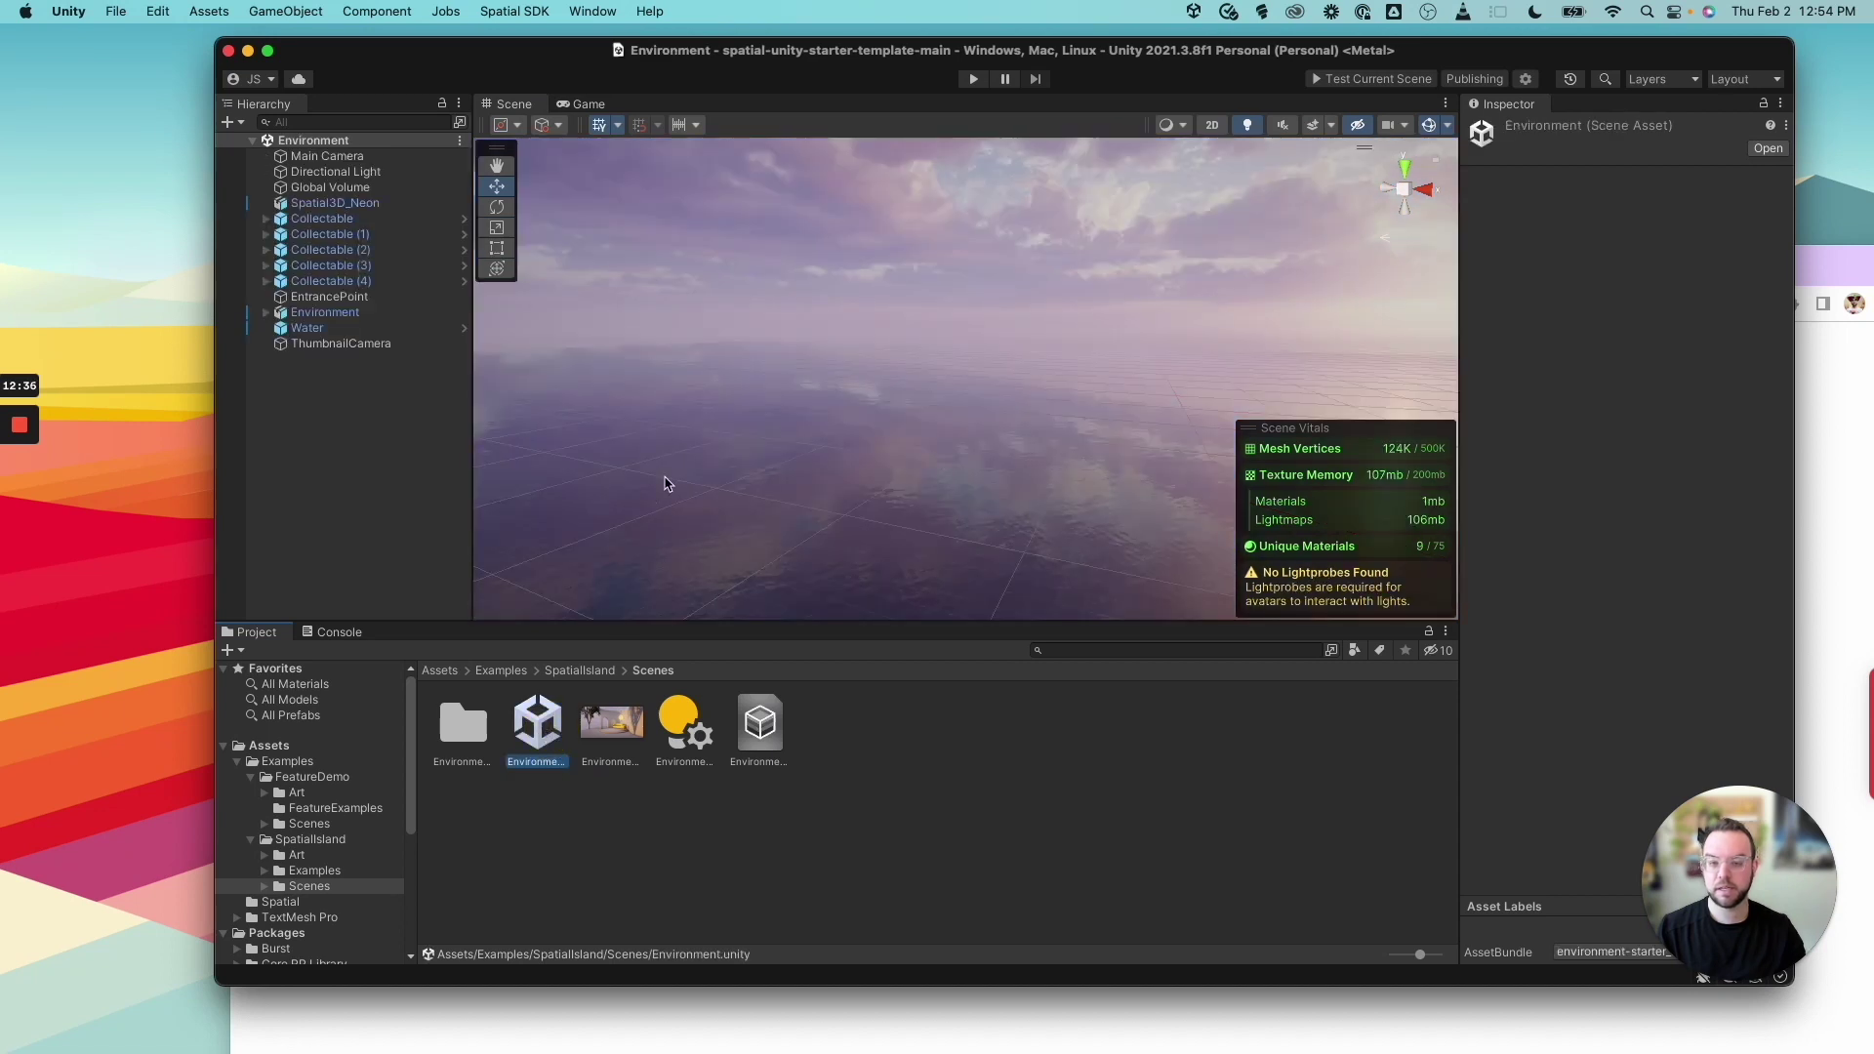
Fly the Scene view camera to the tree island and select its Environment object
right_click_drag(669, 478, 738, 472)
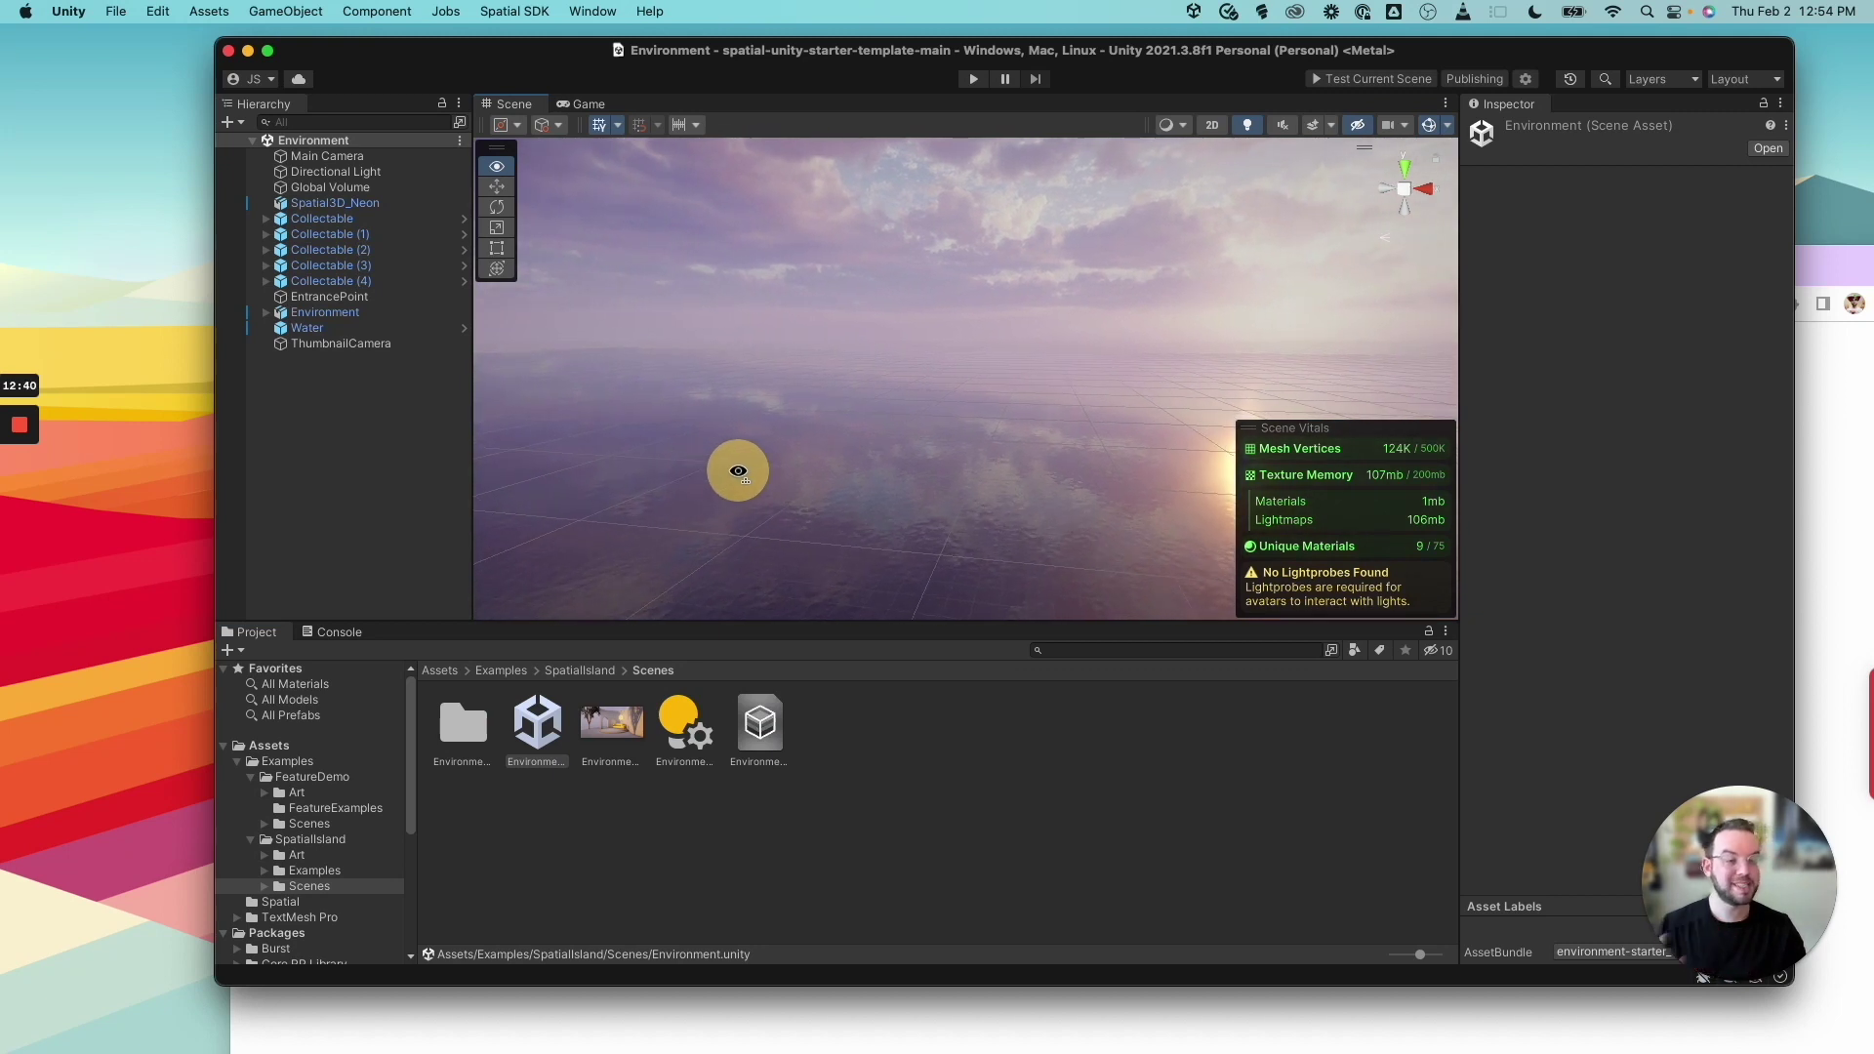
right_click_drag(738, 471, 1025, 473)
right_click_drag(794, 502, 962, 485)
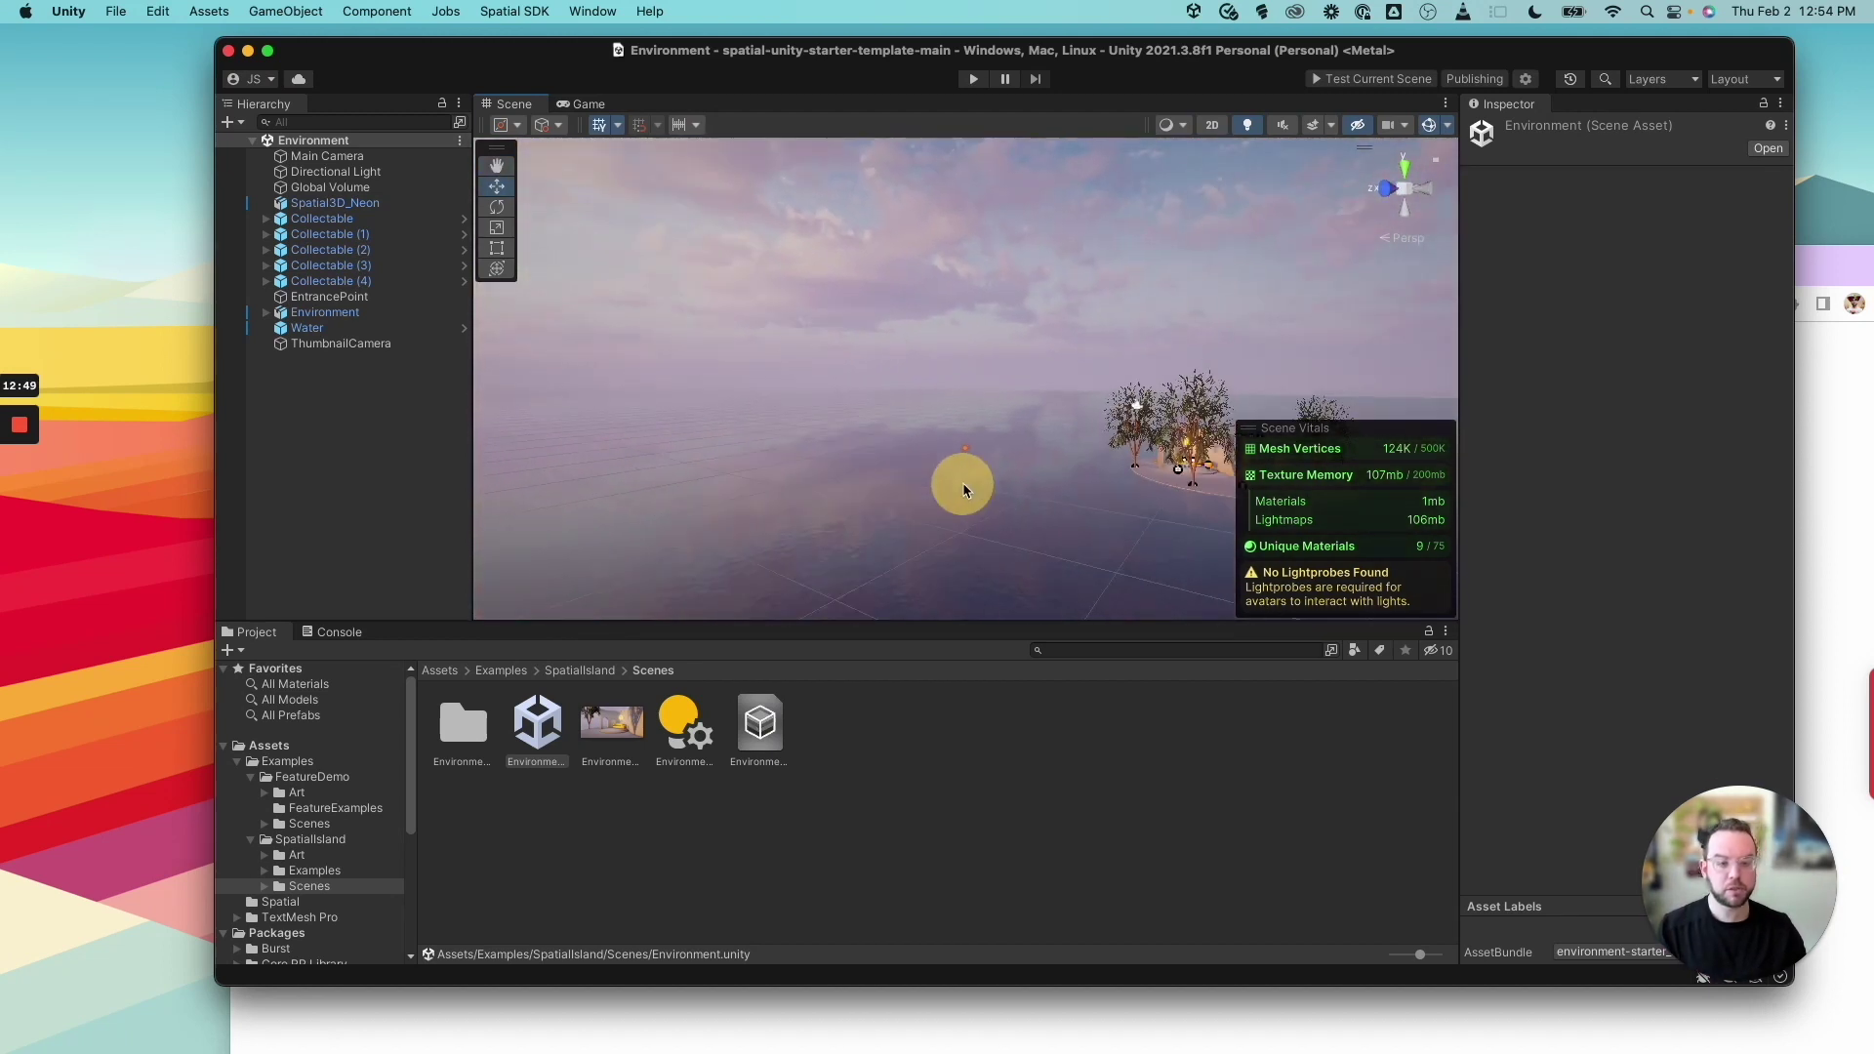
right_click_drag(603, 544, 787, 518)
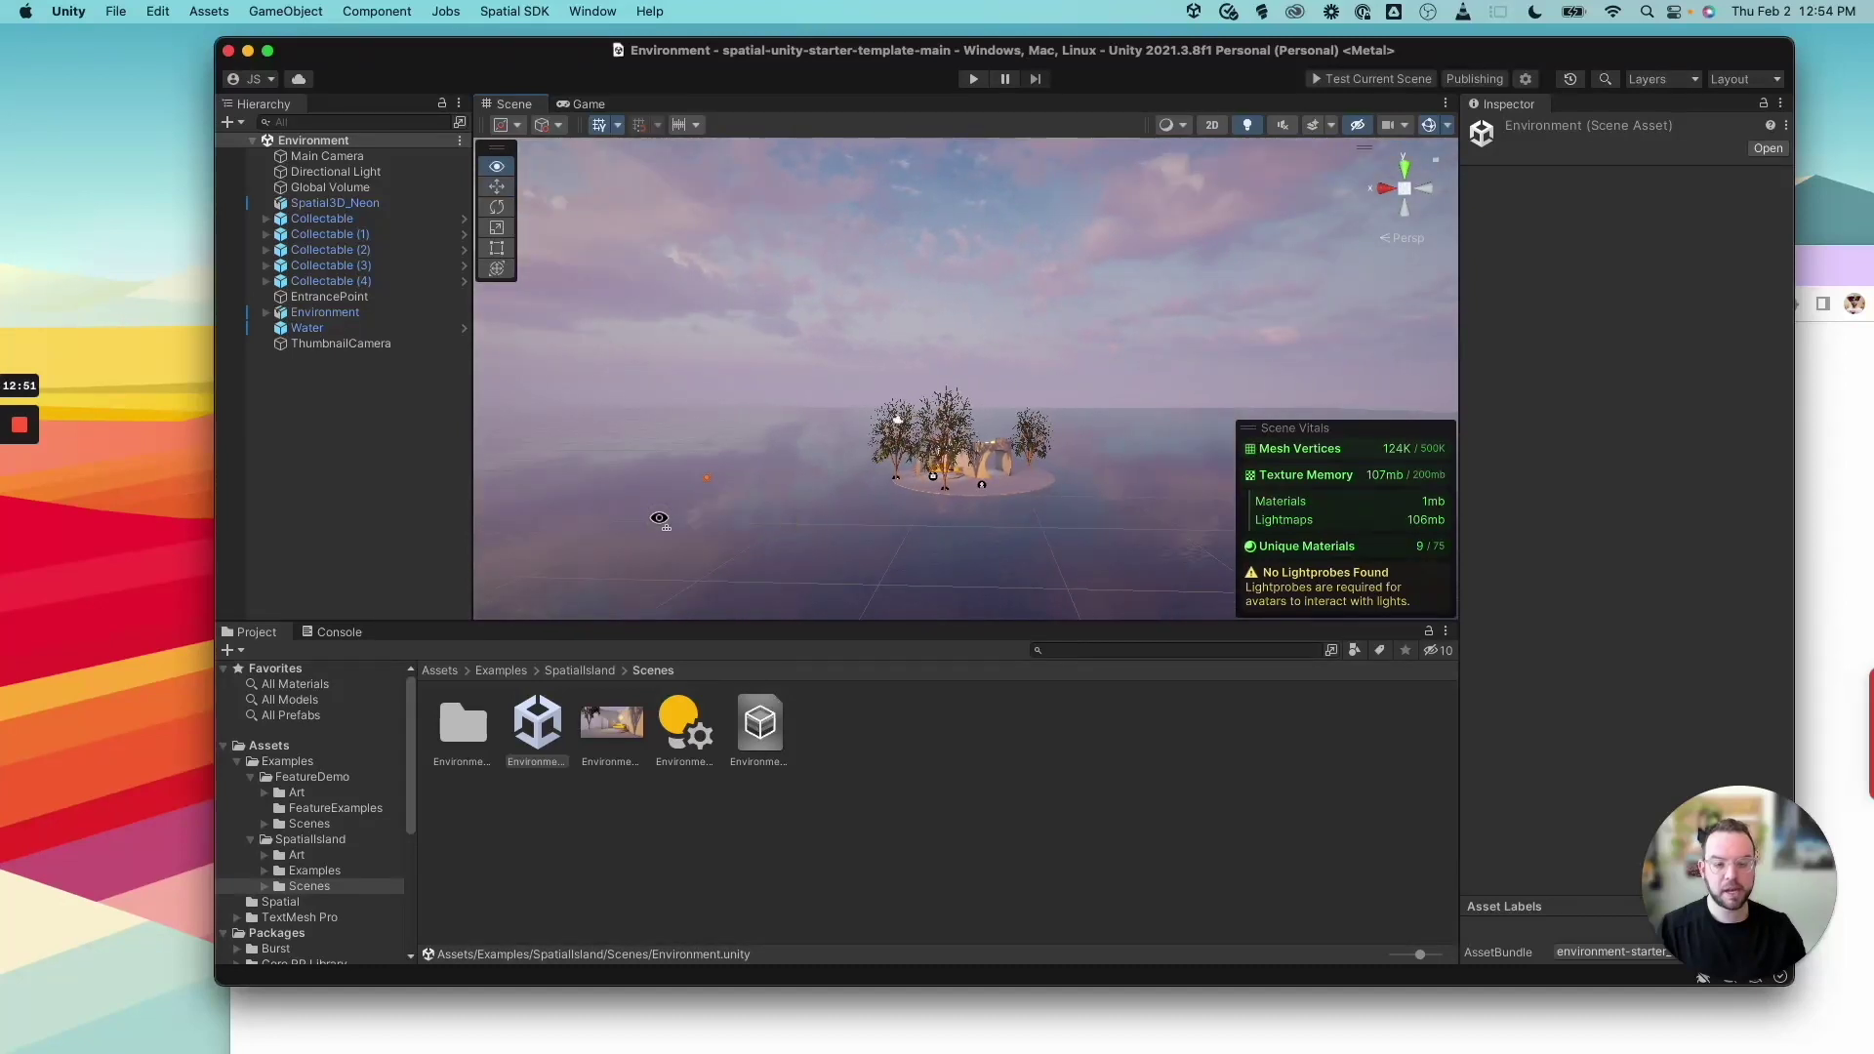
right_click_drag(657, 523, 779, 549)
scroll(807, 554, "up", 10)
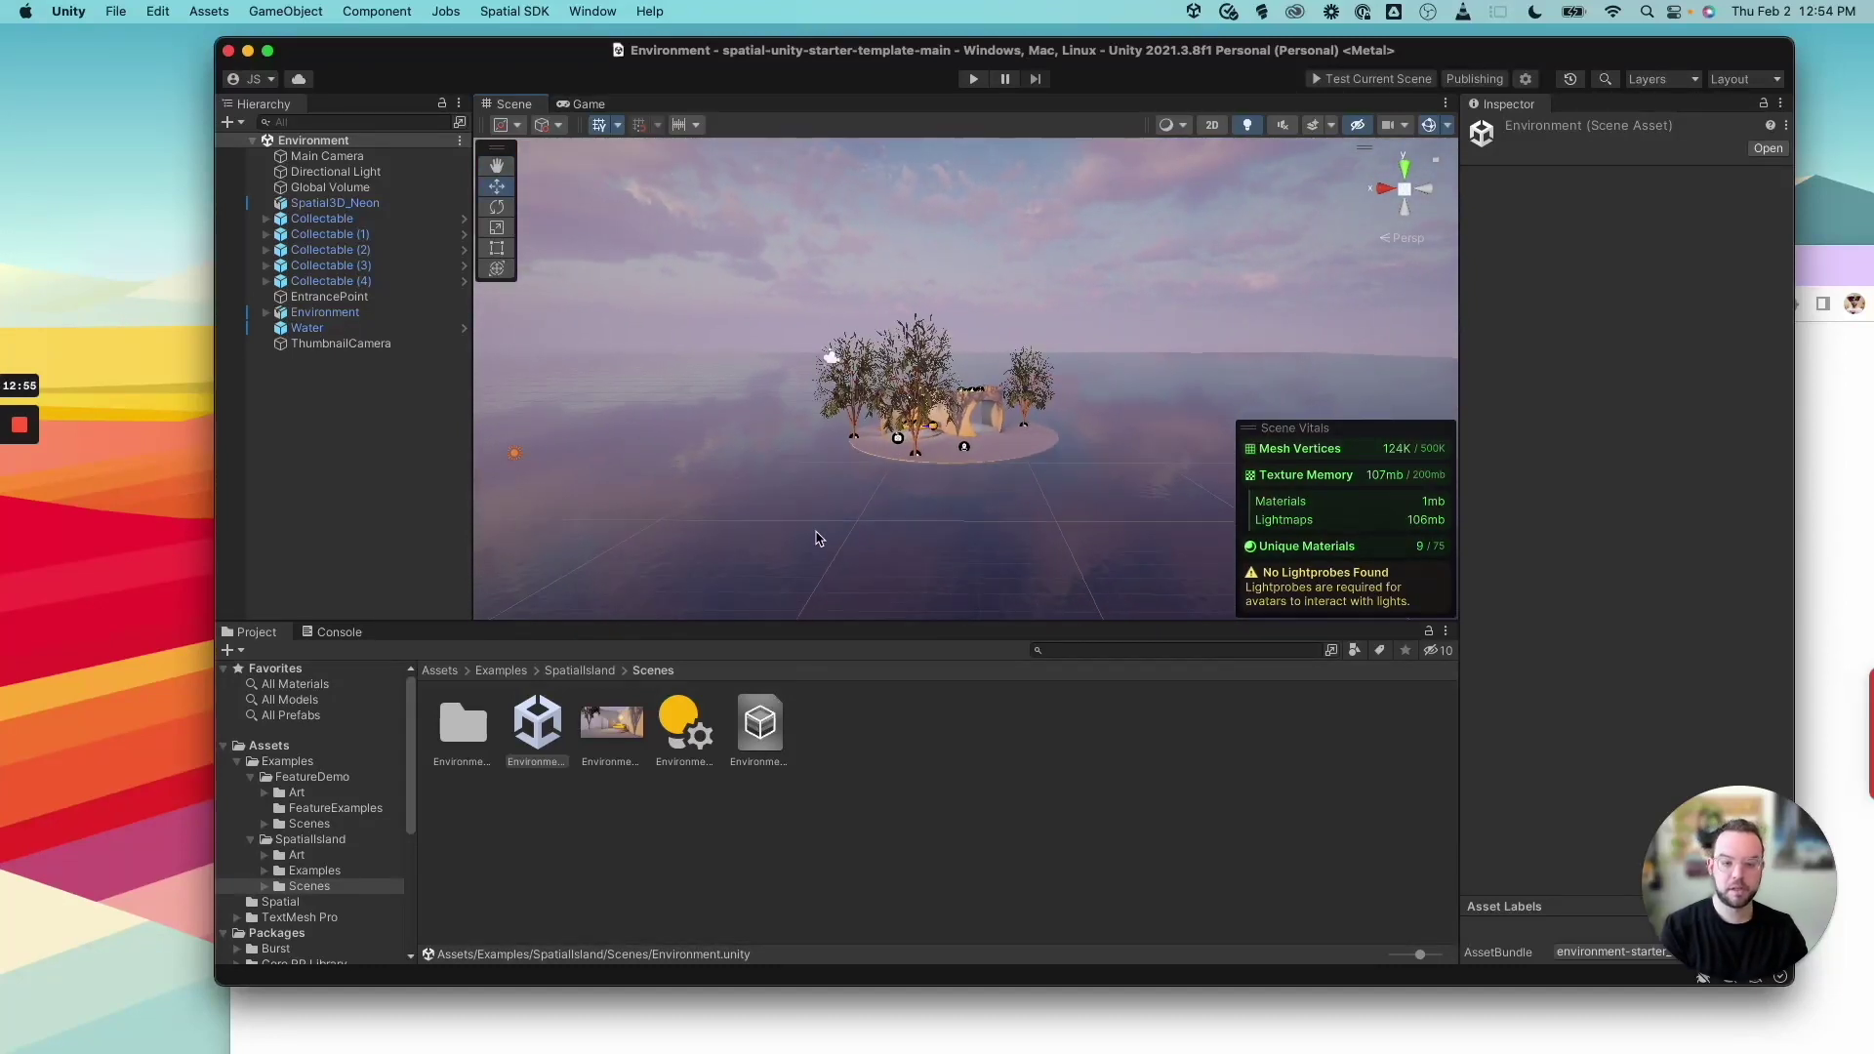
key("w")
right_click_drag(818, 538, 909, 488)
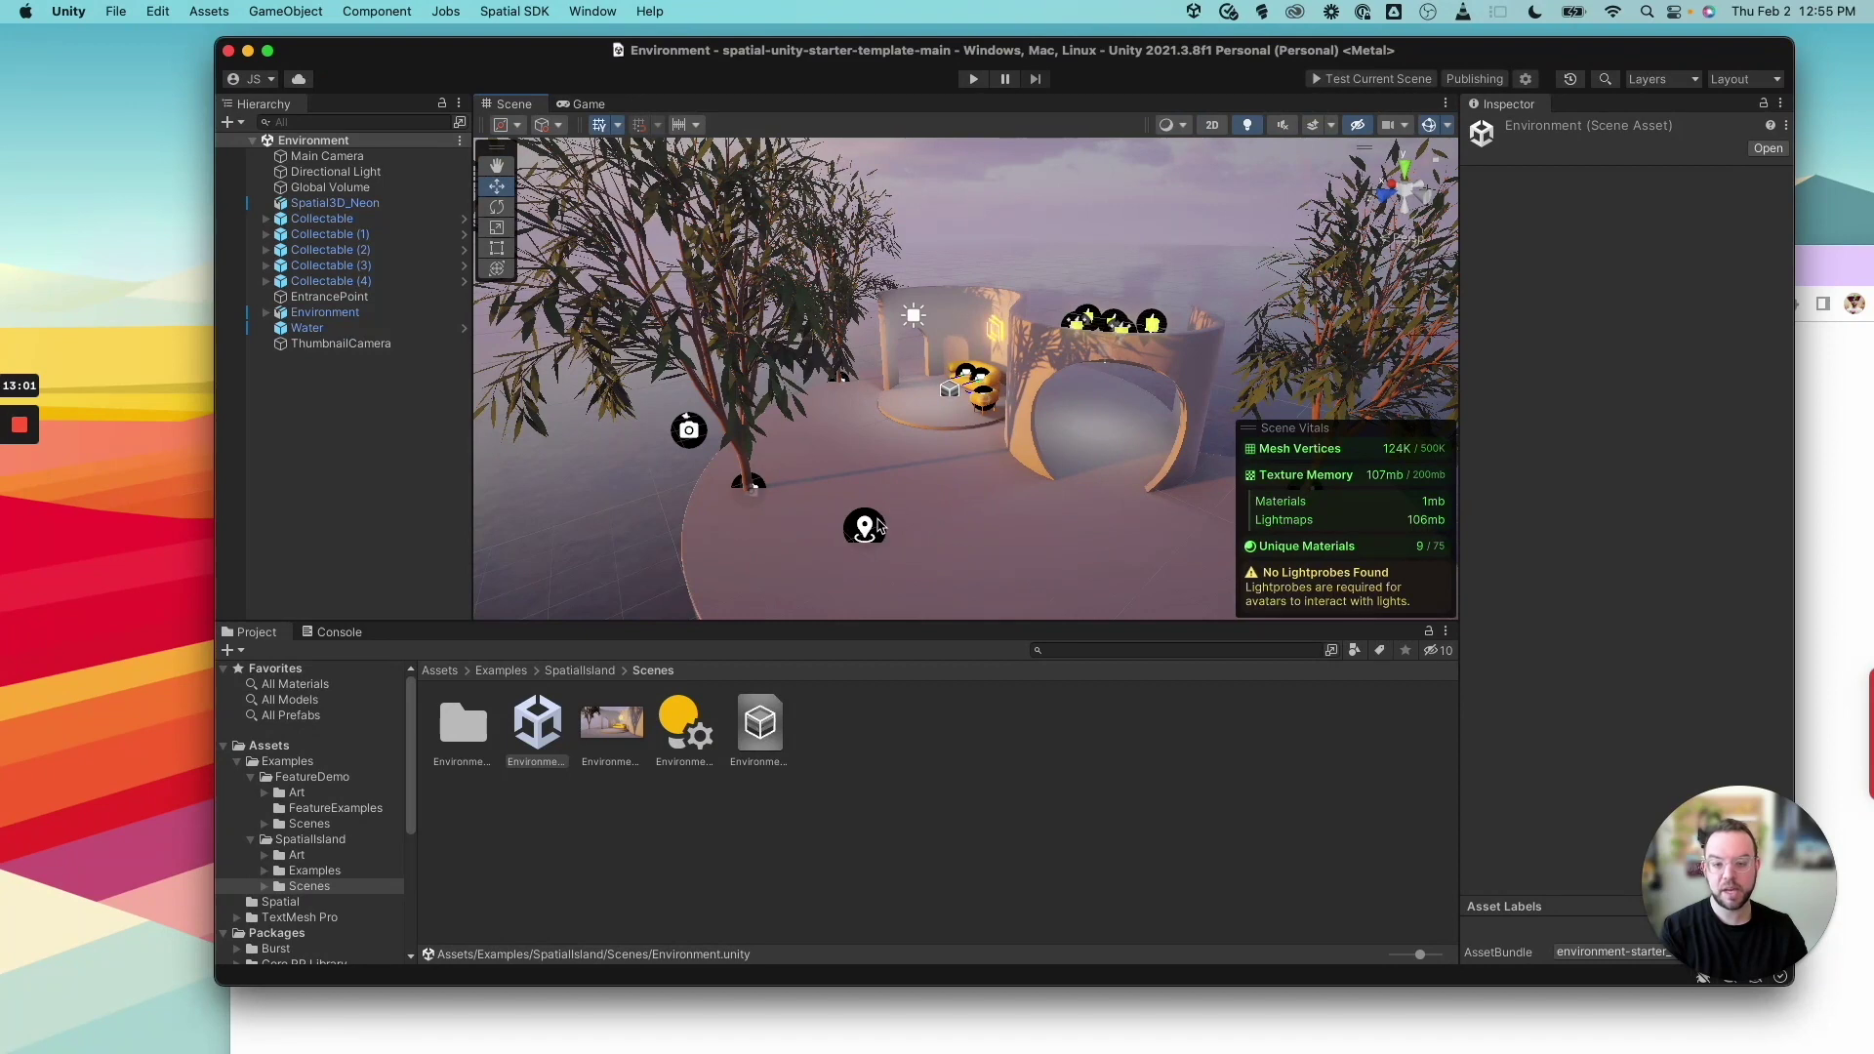
left_click(874, 527)
Inspect the EntrancePoint, then select the ThumbnailCamera to show its 52 field-of-view settings
left_click(866, 528)
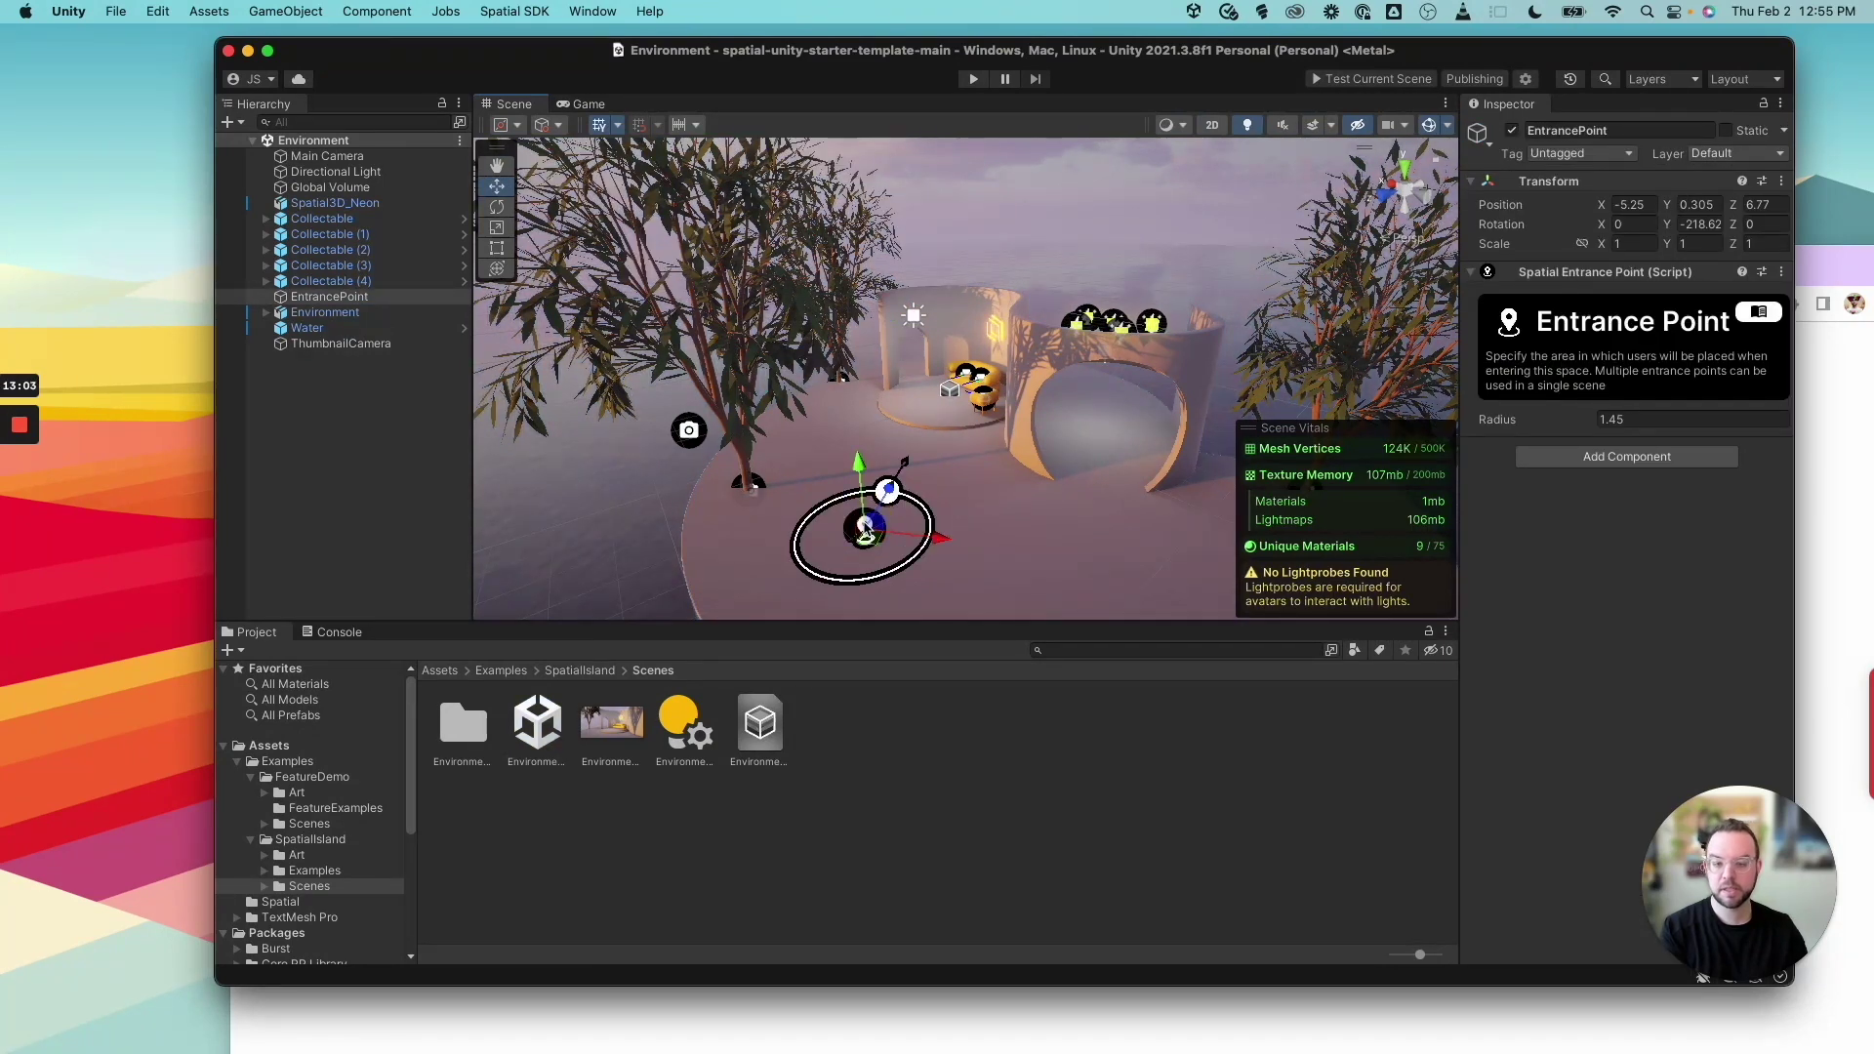
right_click_drag(981, 387, 724, 468)
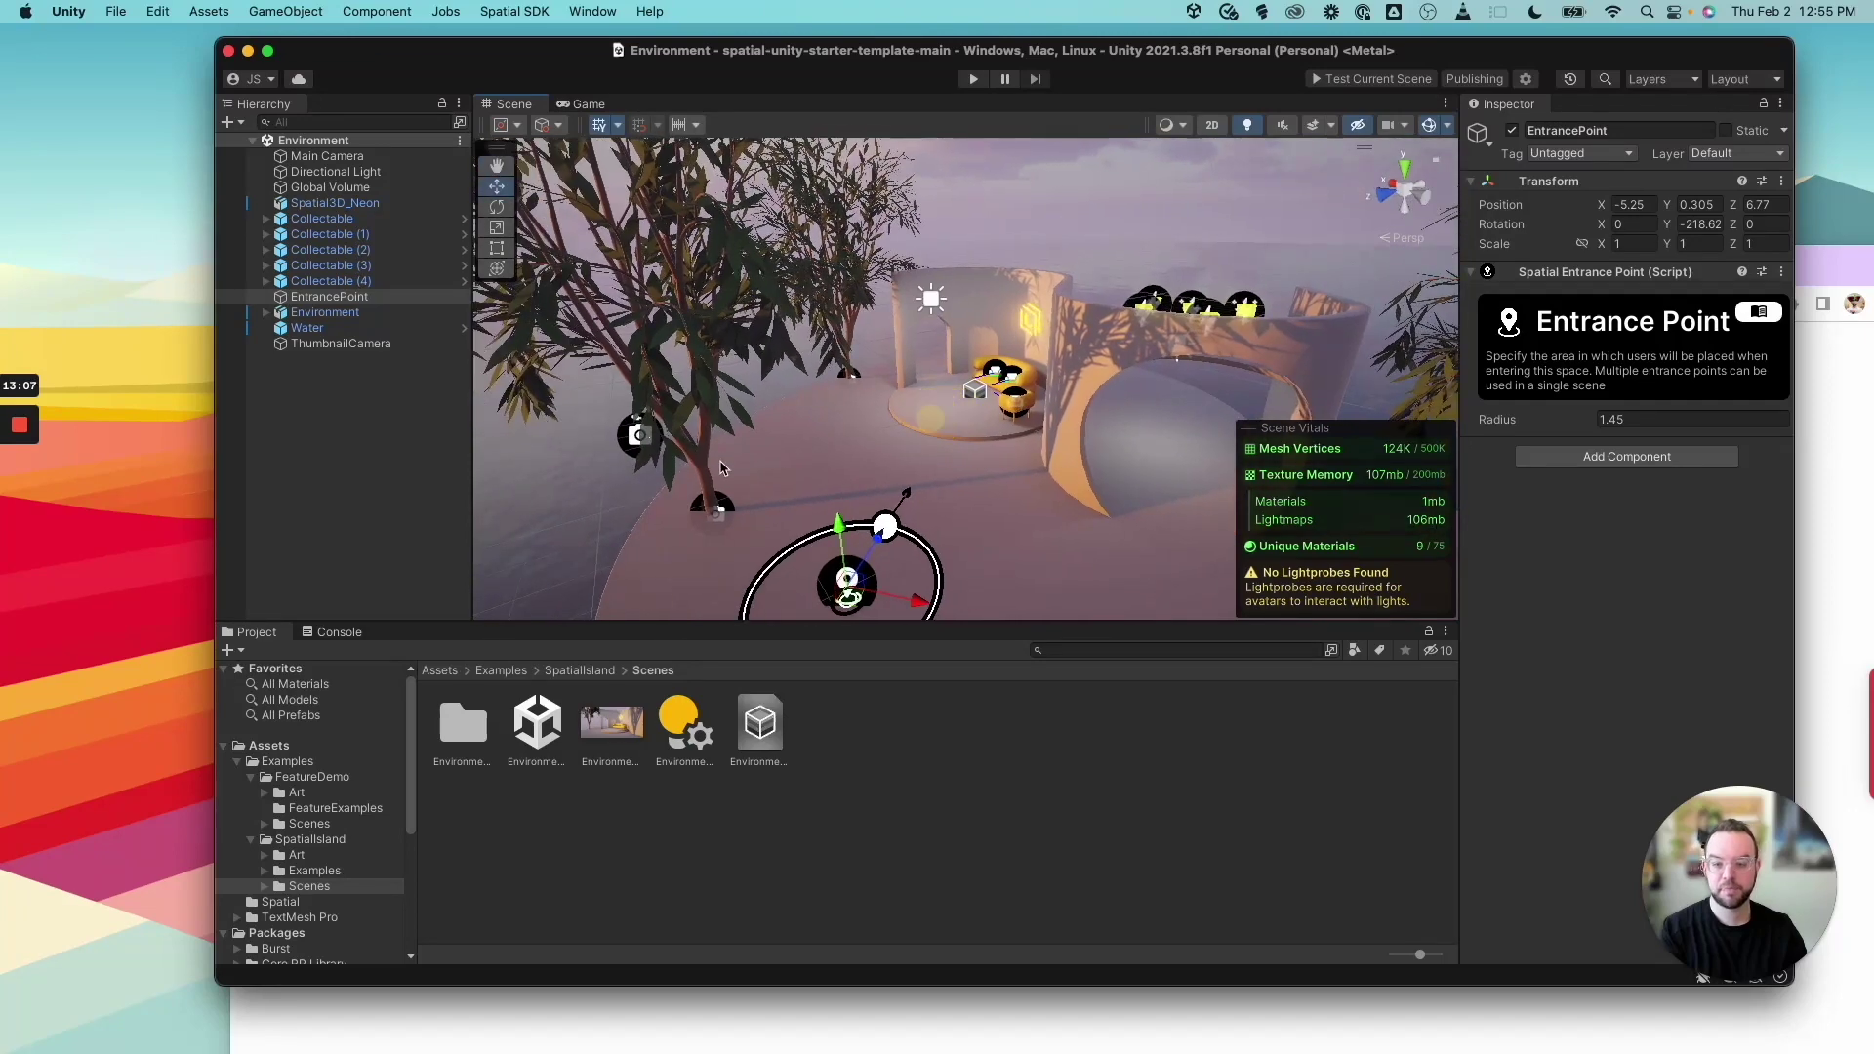
left_click(632, 437)
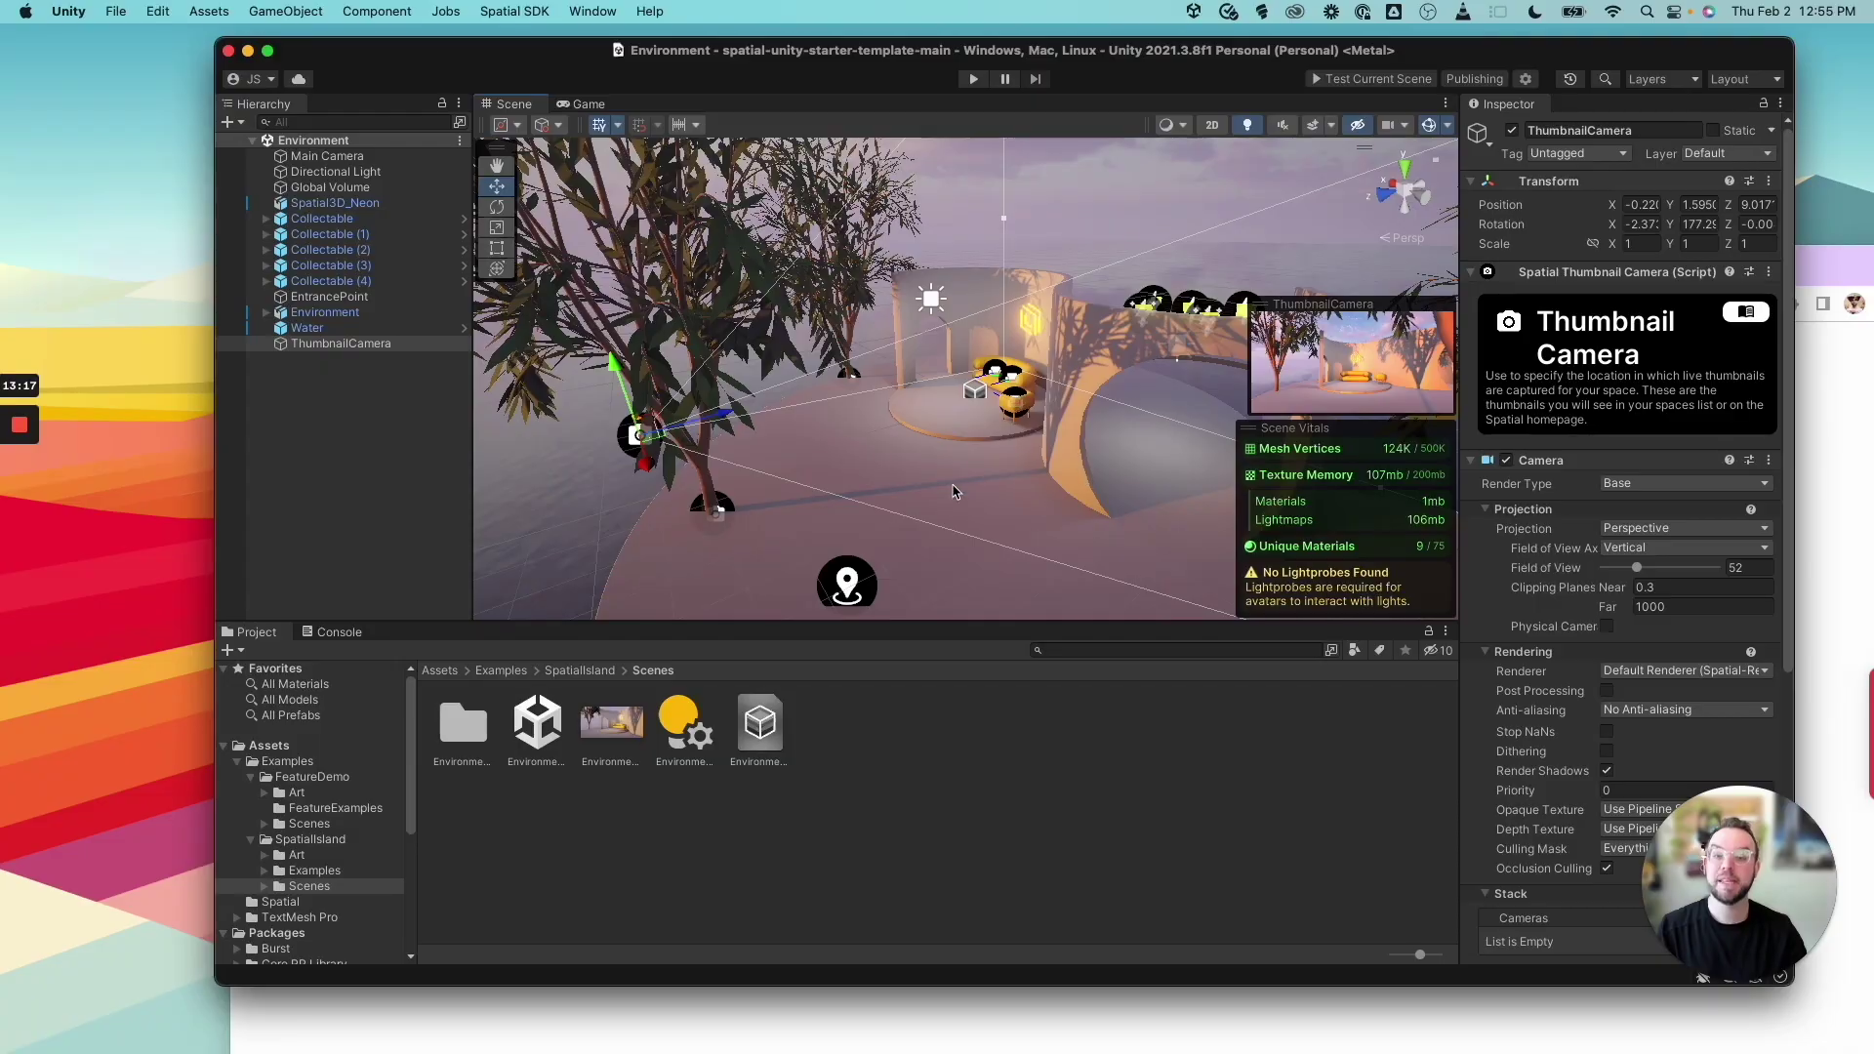
left_click_drag(1107, 461, 1023, 419, "alt")
scroll(1023, 420, "up", 8)
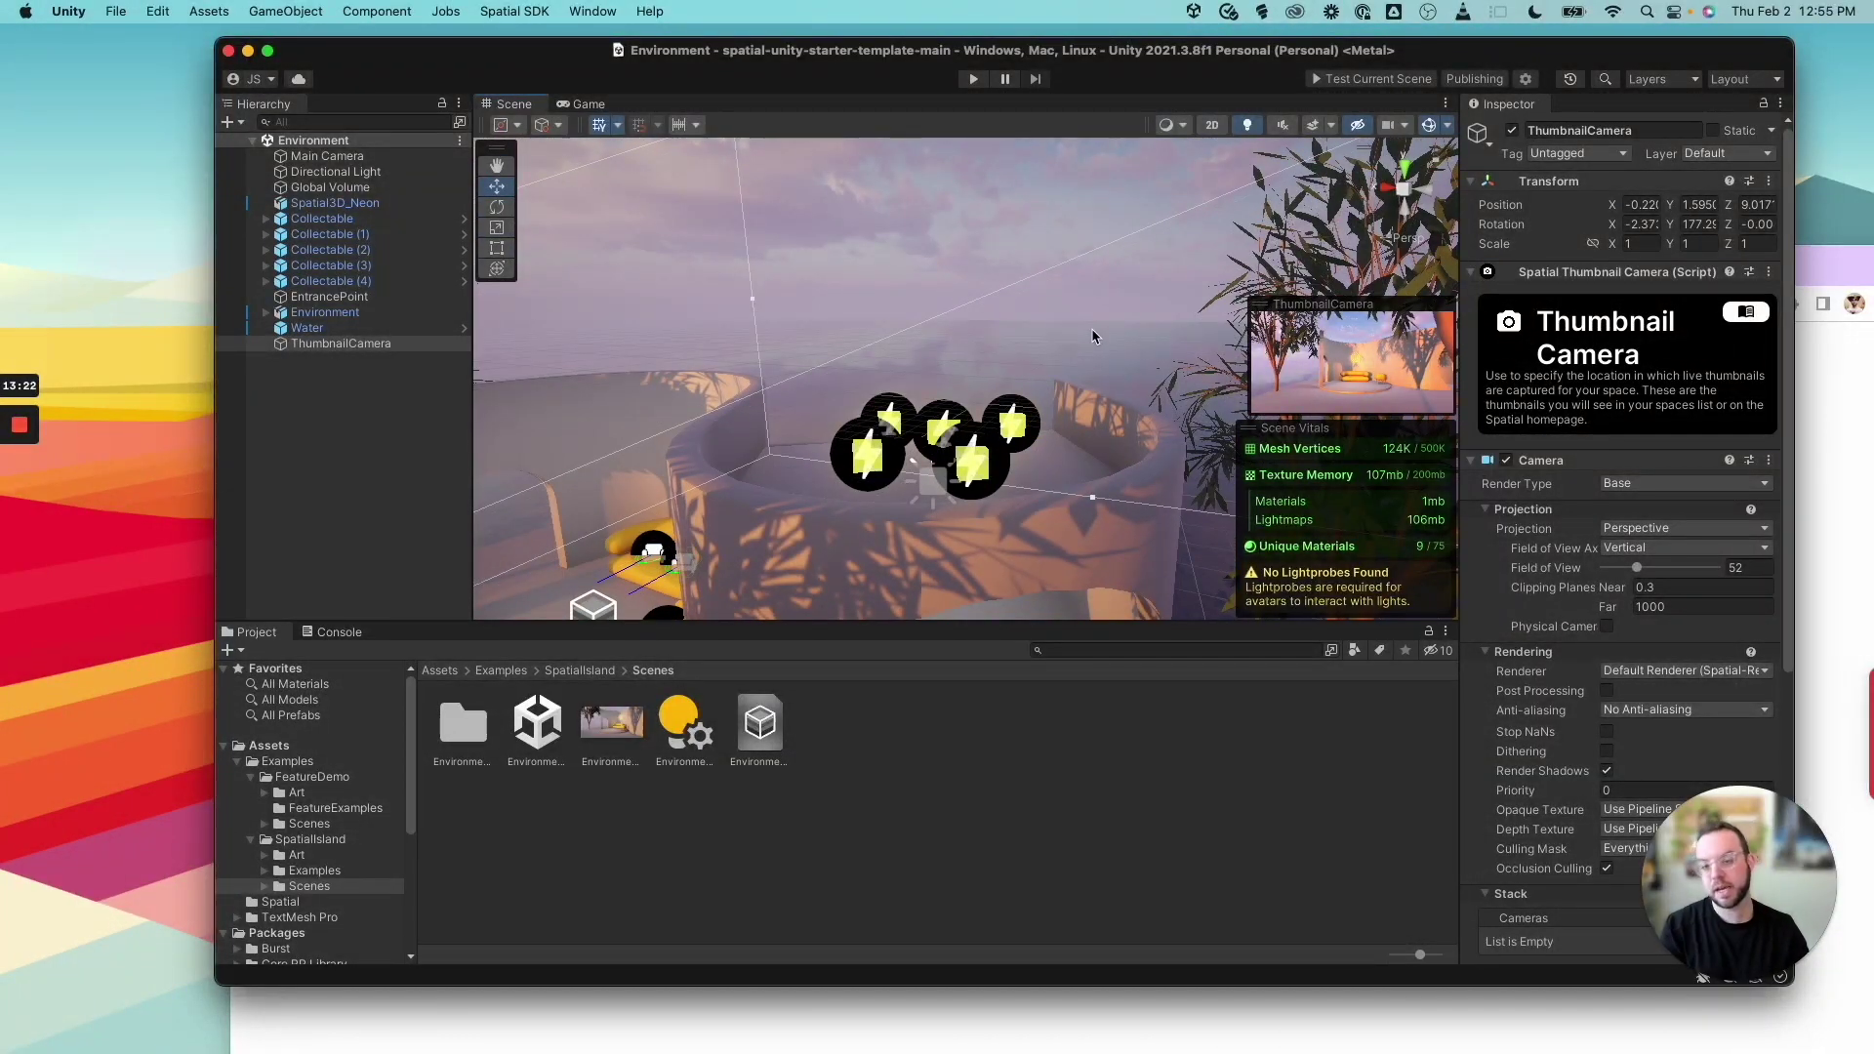
left_click_drag(1091, 328, 1066, 465, "alt")
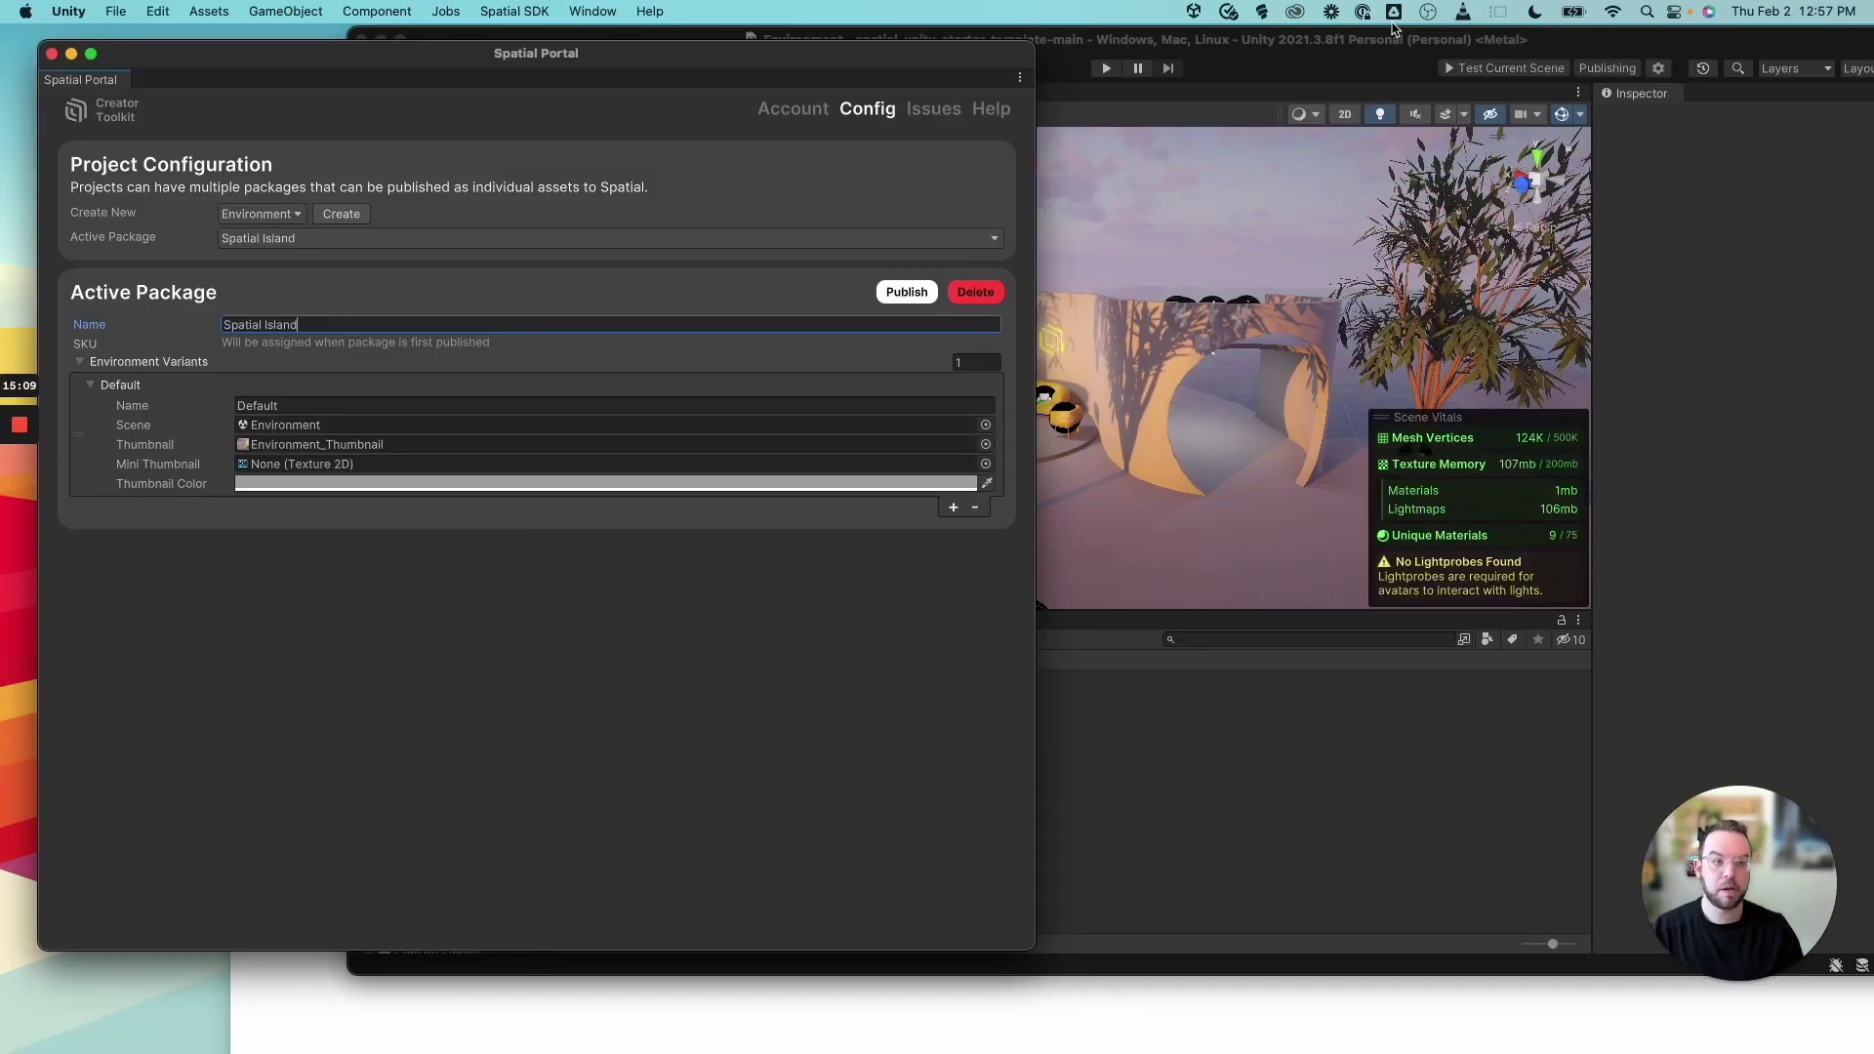
Bring the Unity editor forward and request a Test Current Scene sandbox export
left_click_drag(1349, 41, 1191, 51)
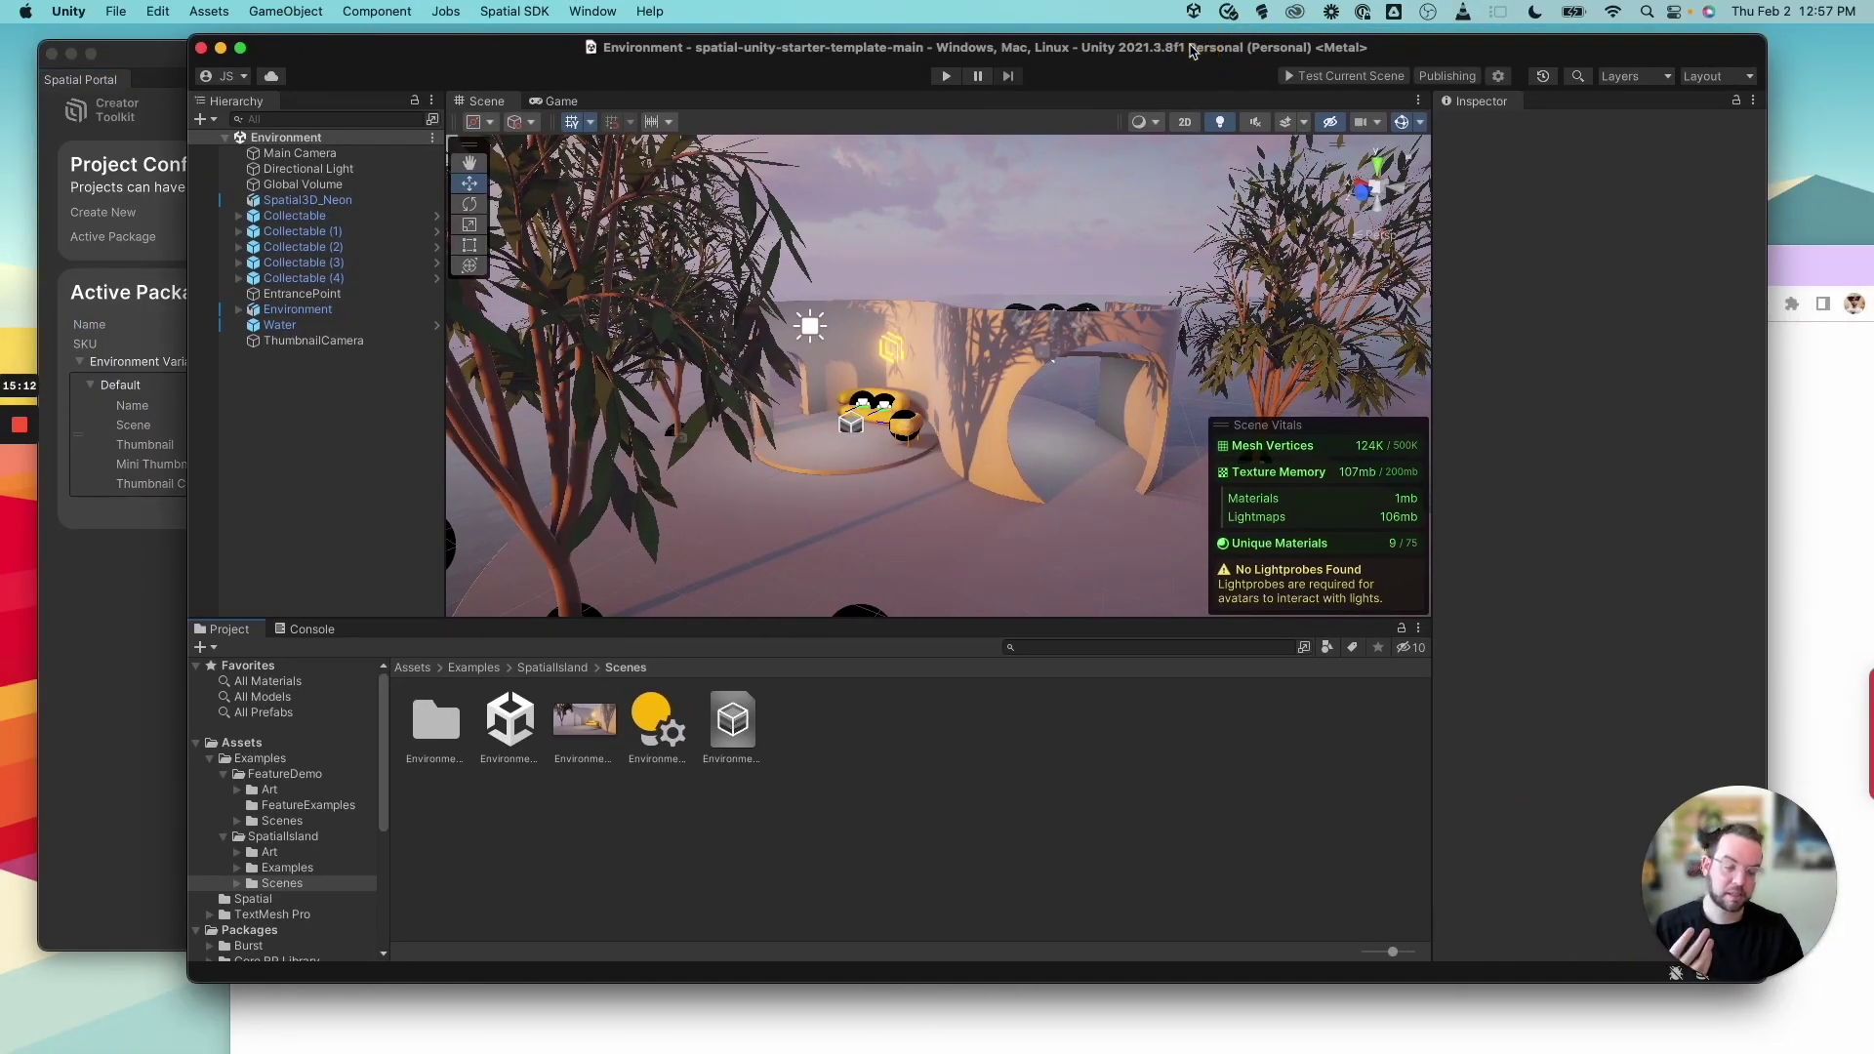
left_click(1331, 78)
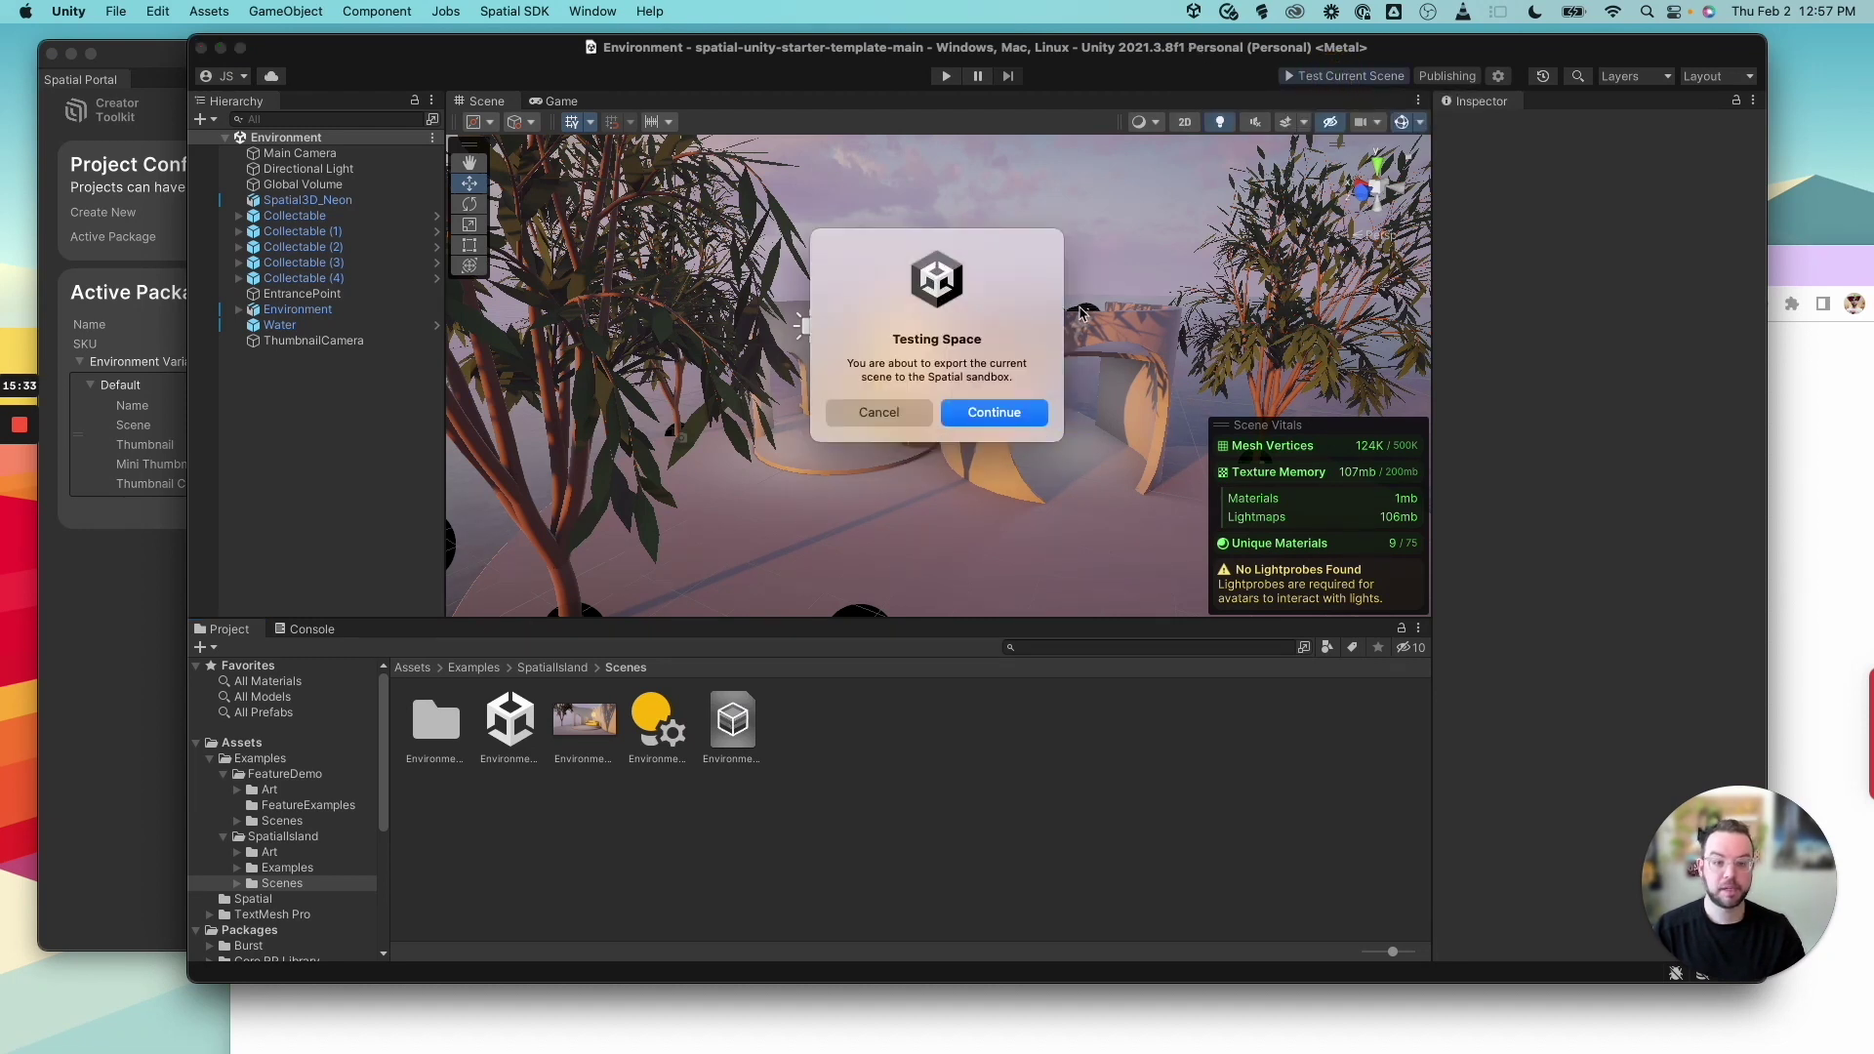
Confirm the export so the Environment scene builds and loads in Chrome's Spatial sandbox
left_click(1017, 414)
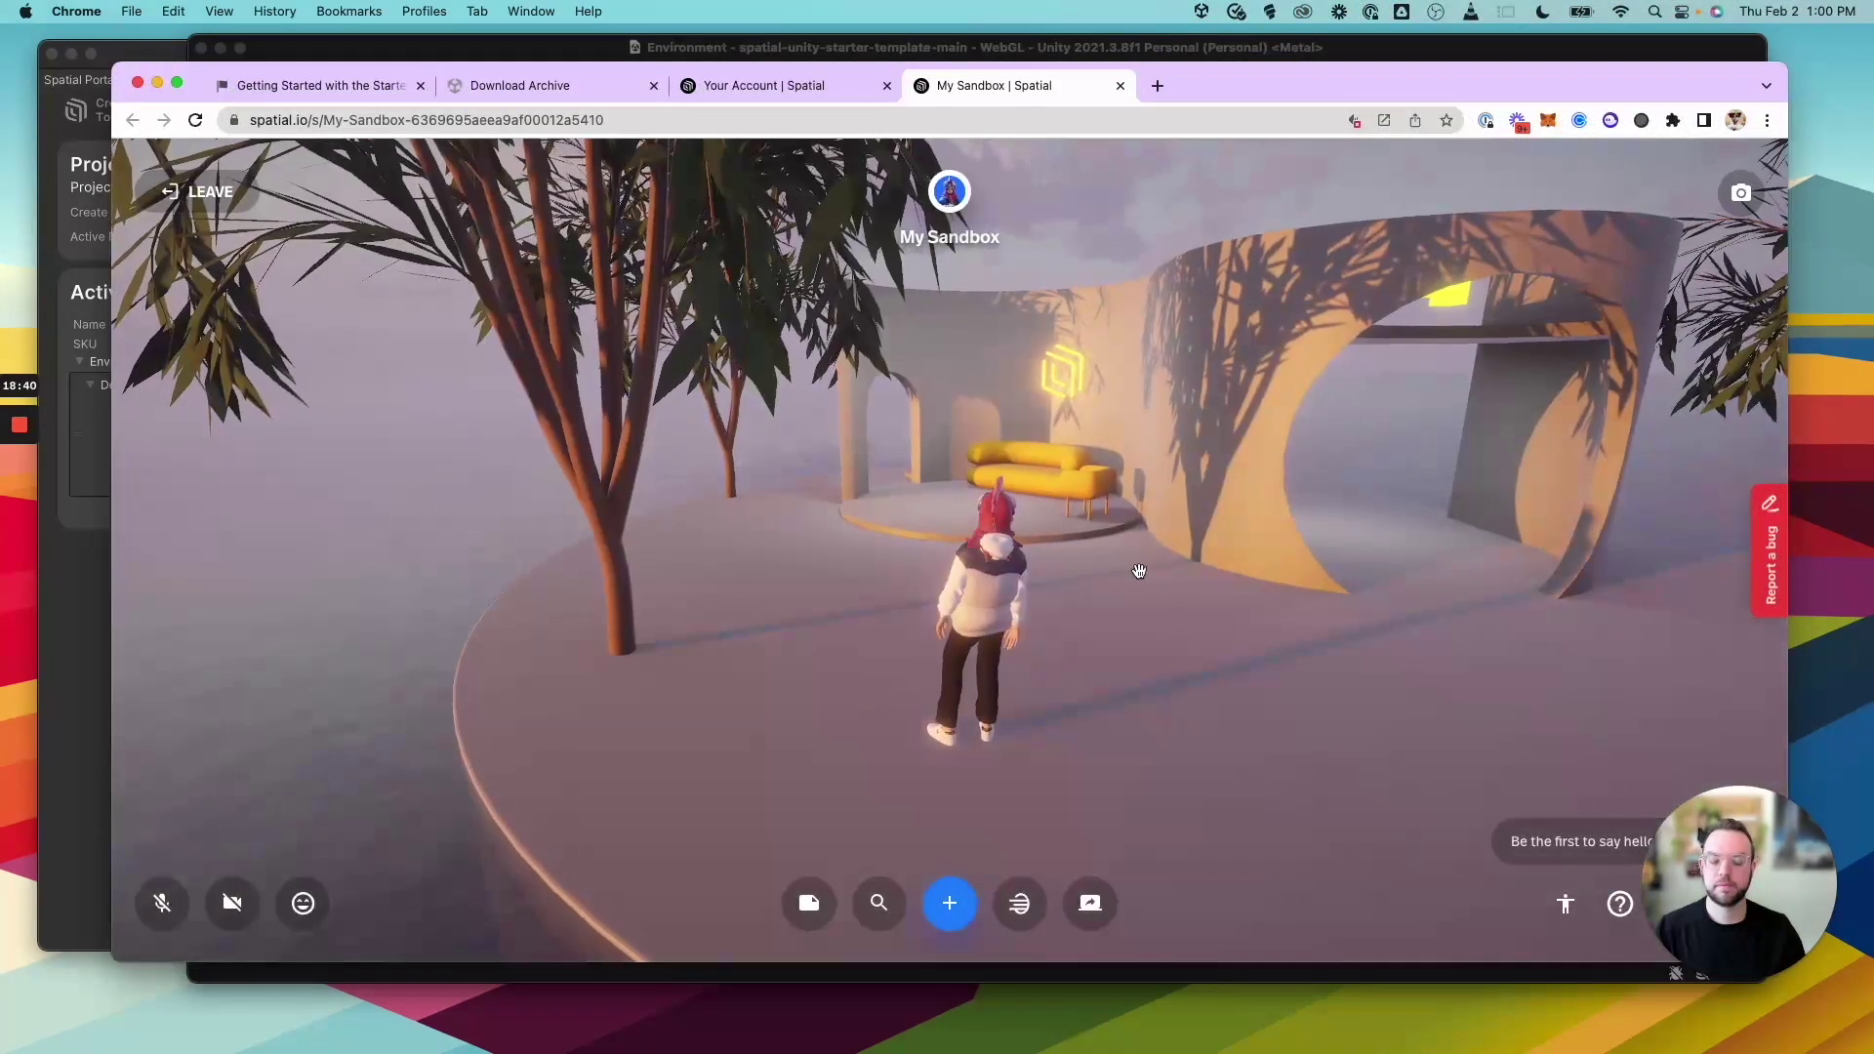
Walk the avatar across the plaza and sit on the yellow couch
key("w")
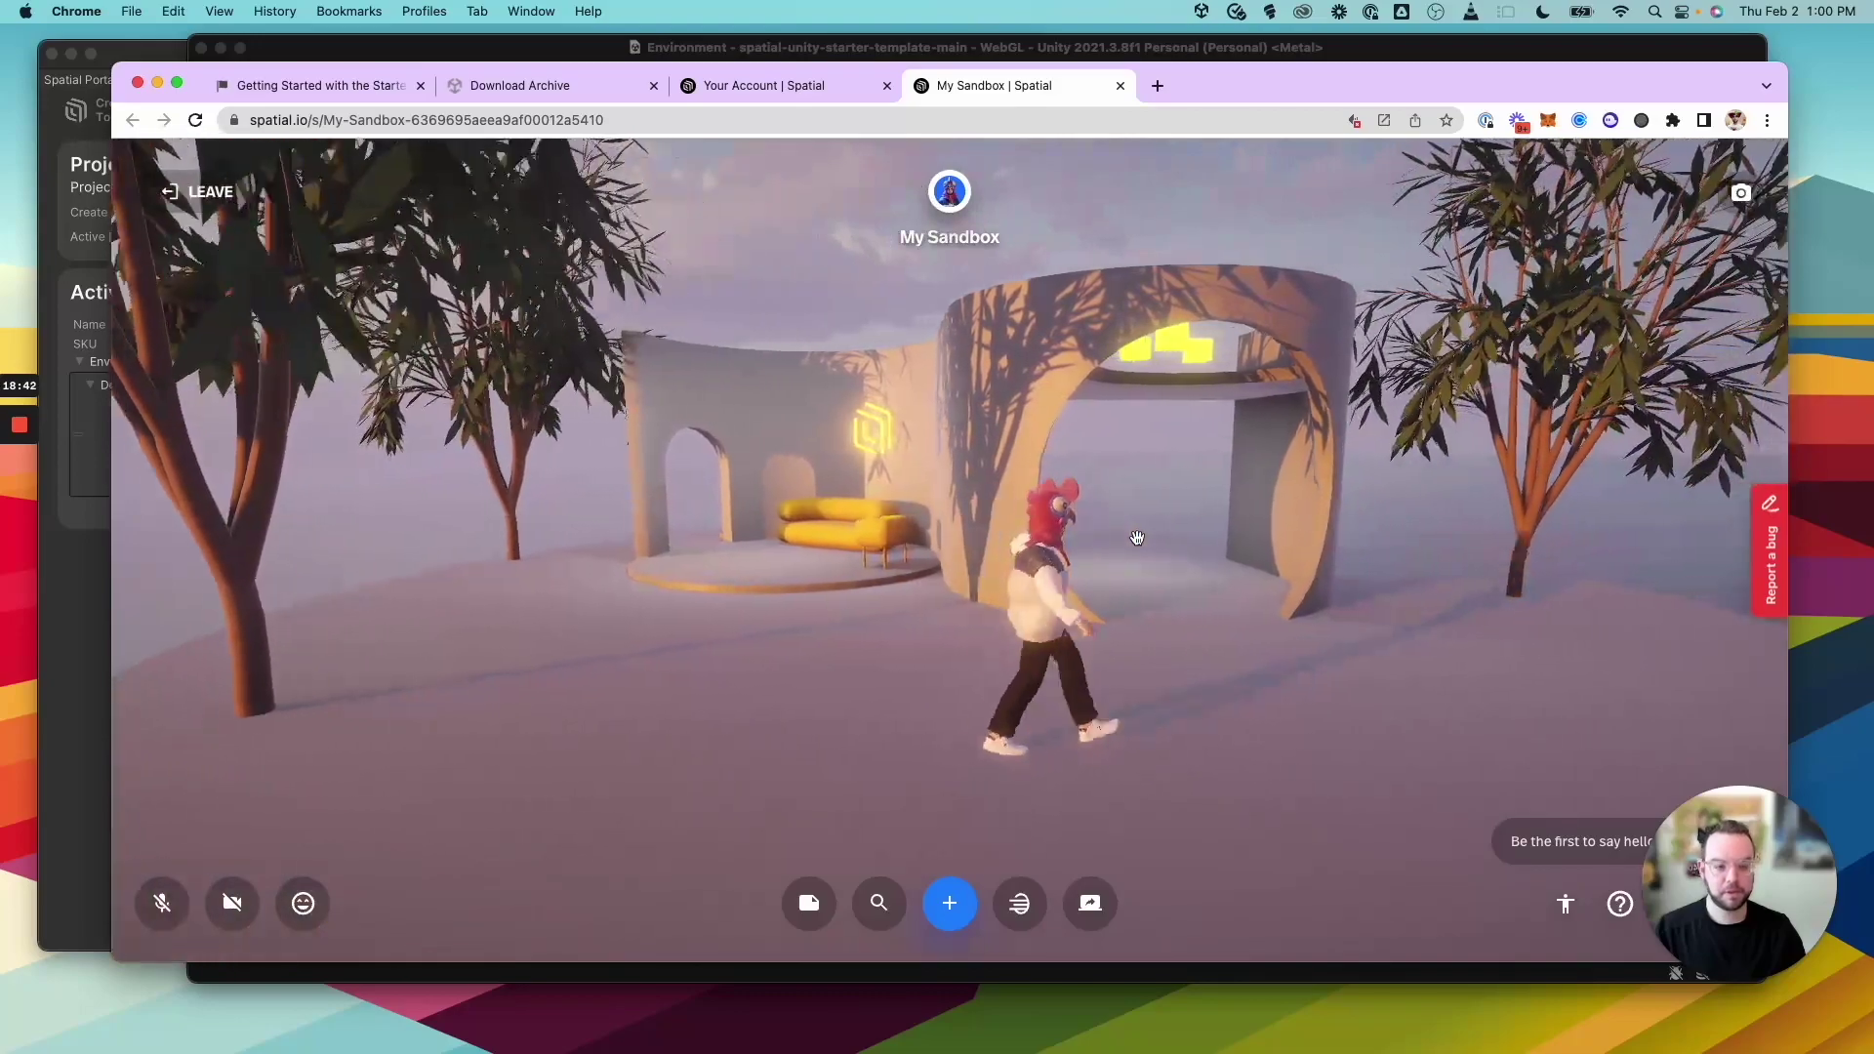
left_click_drag(1132, 539, 1035, 592)
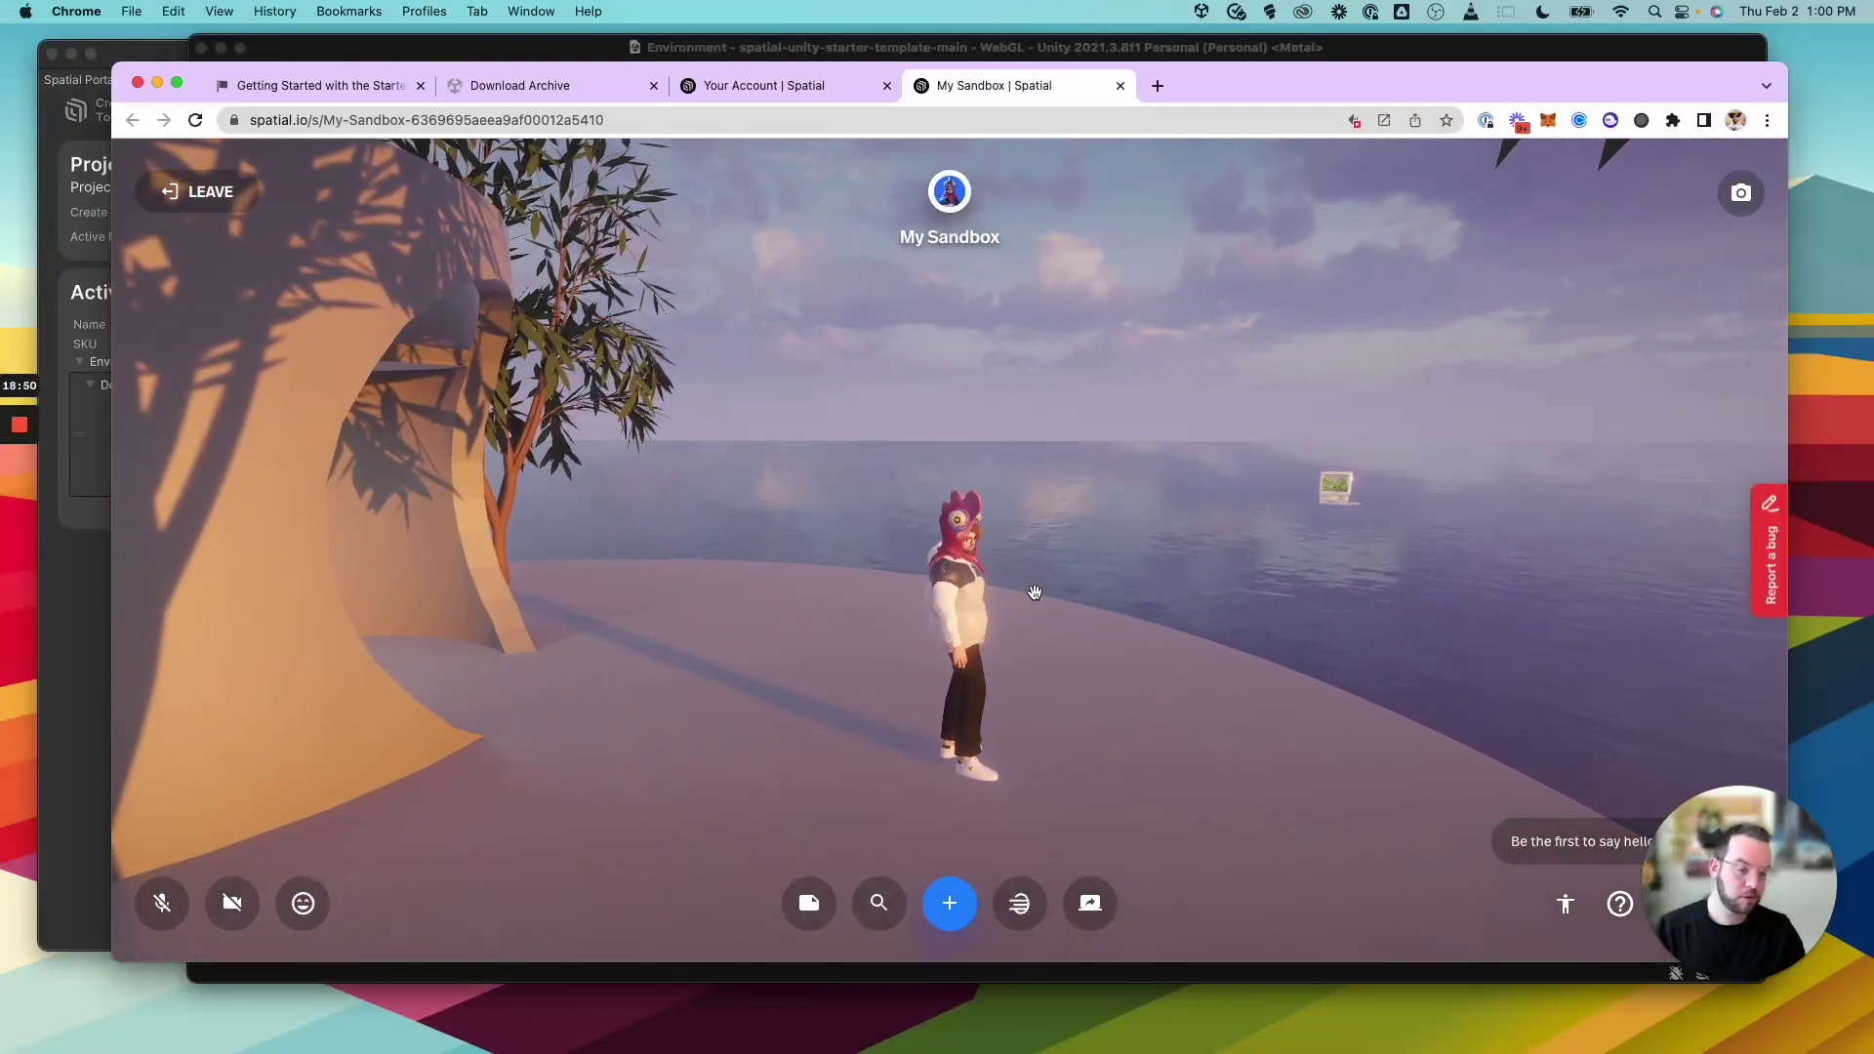
key("a")
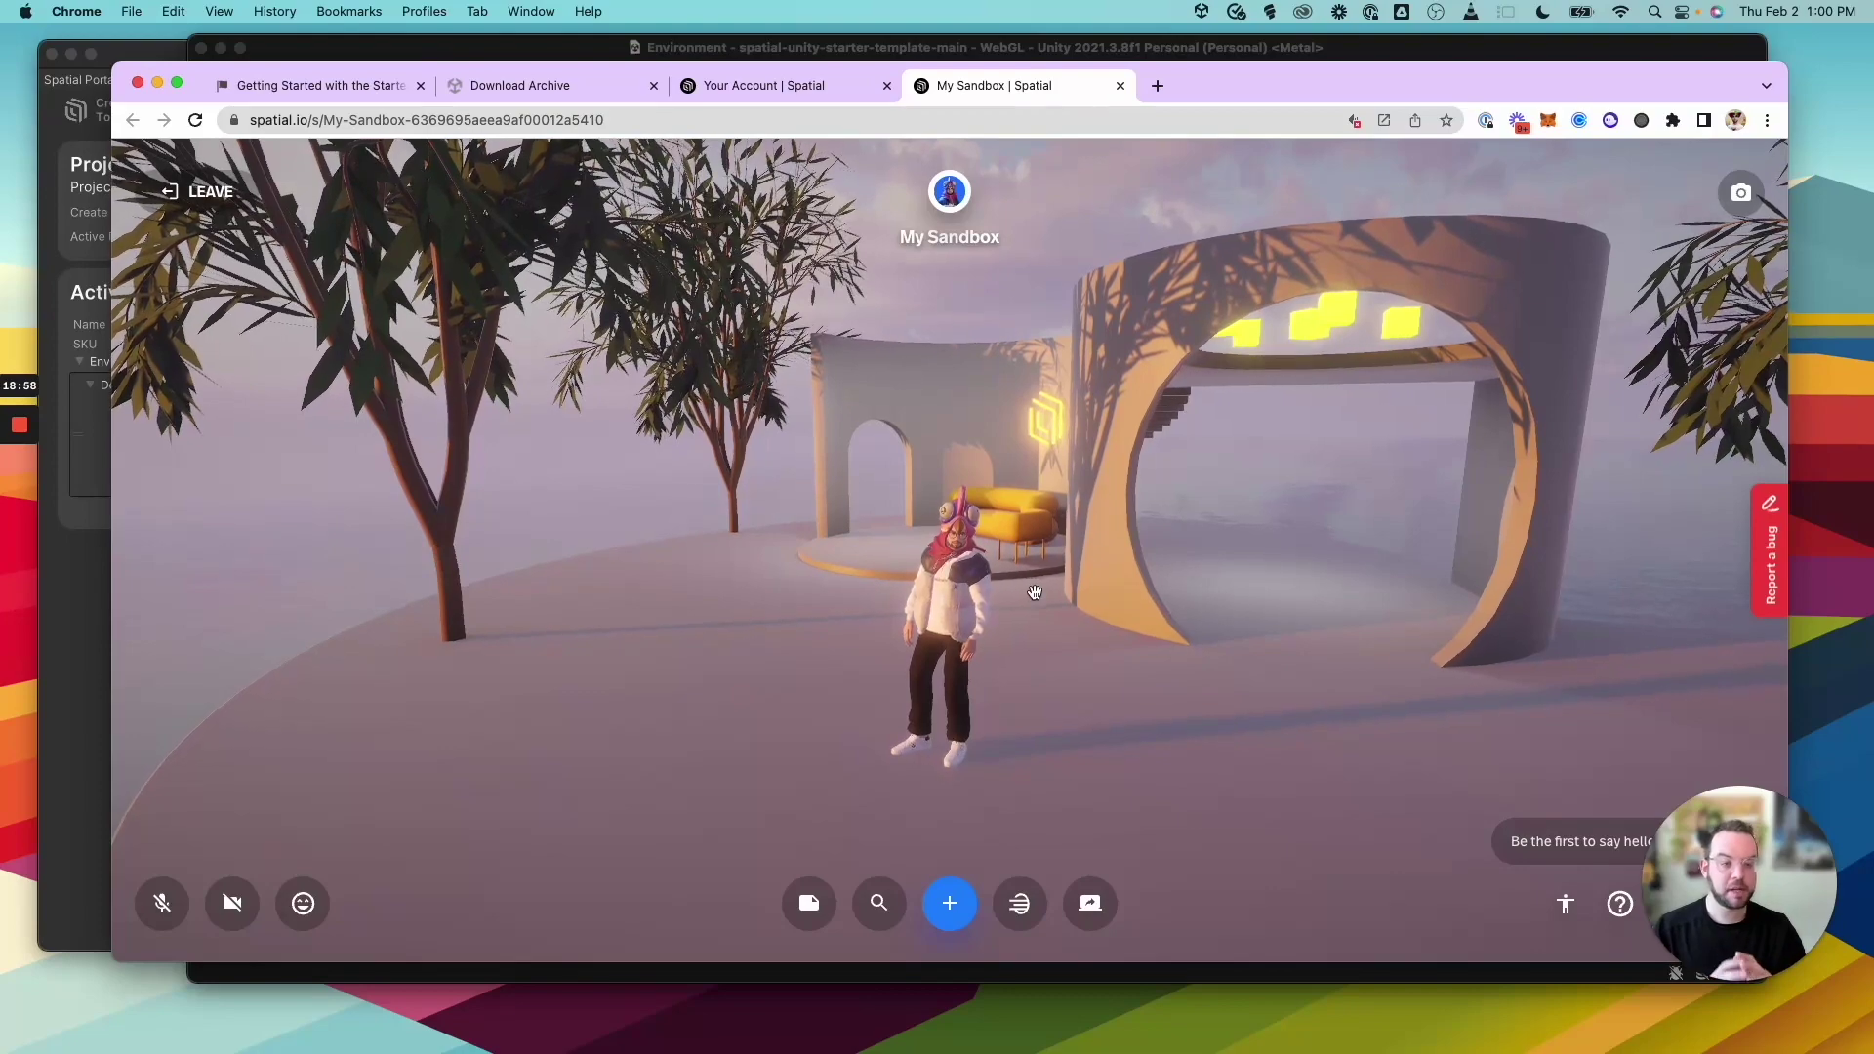
left_click(1046, 611)
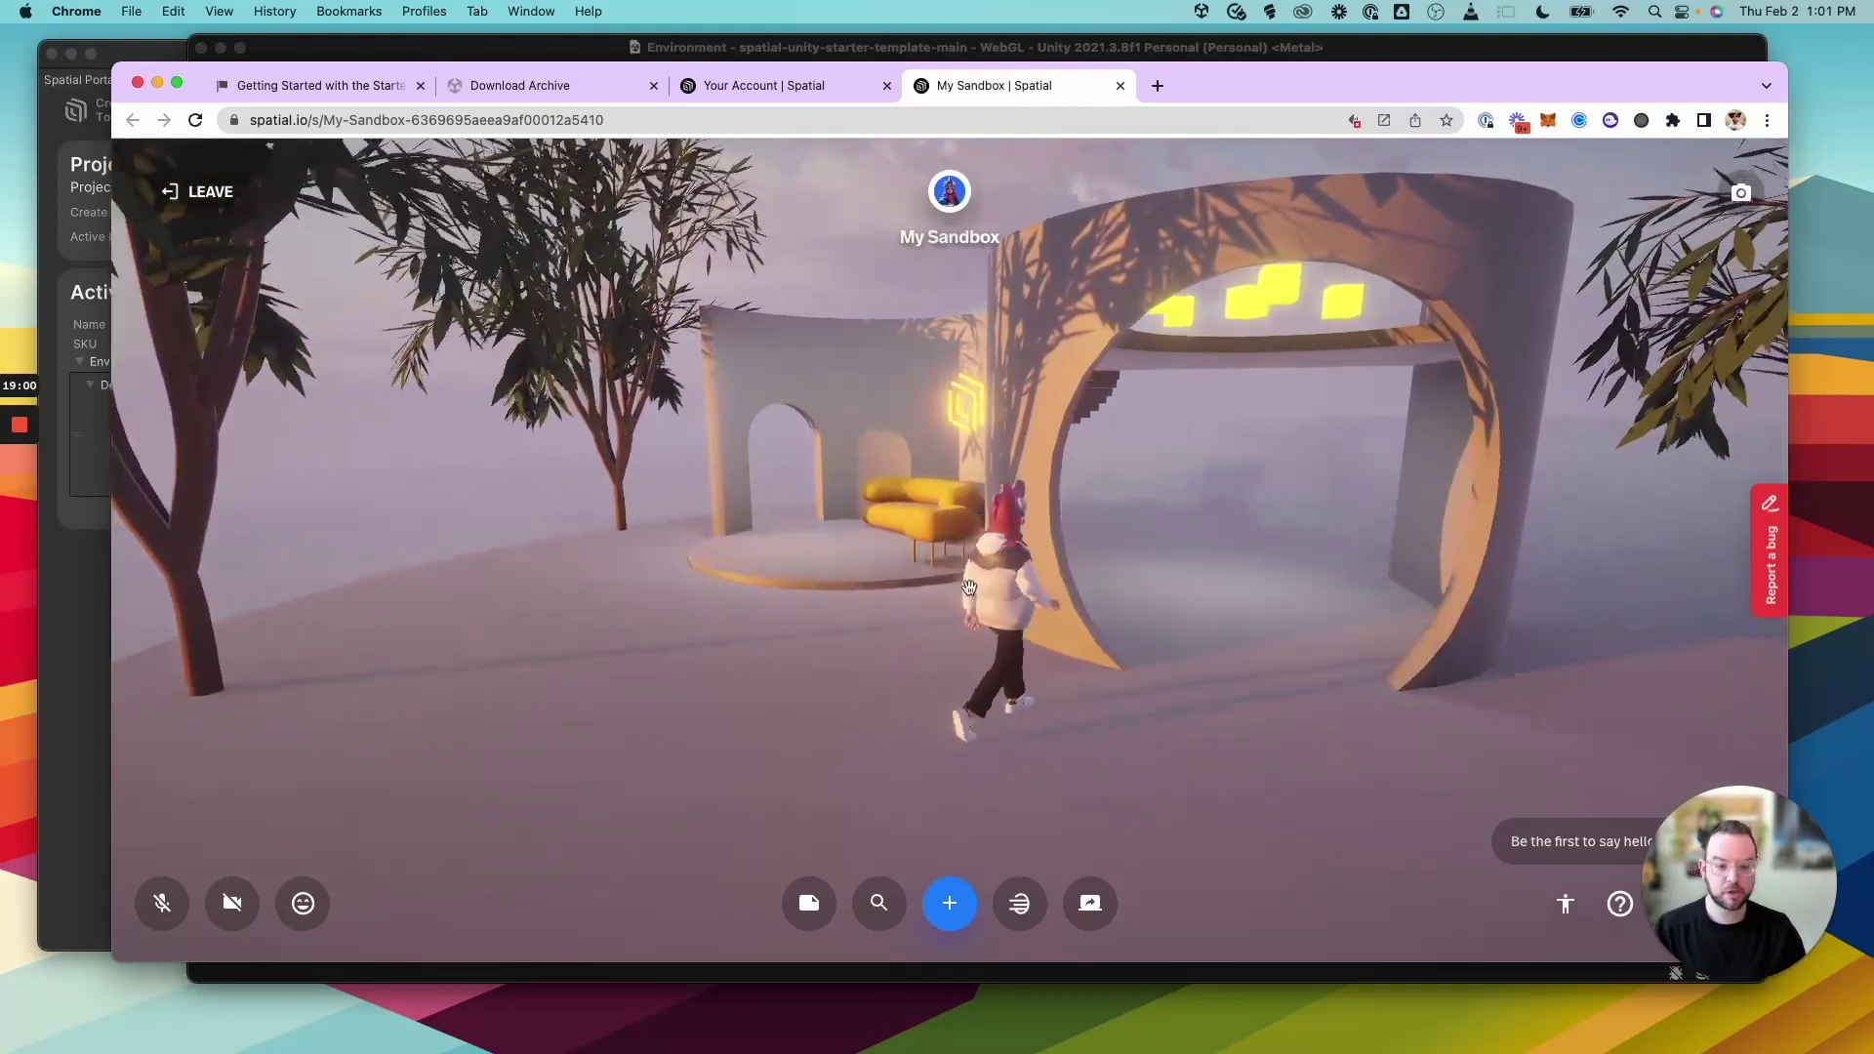
left_click(824, 647)
left_click(897, 635)
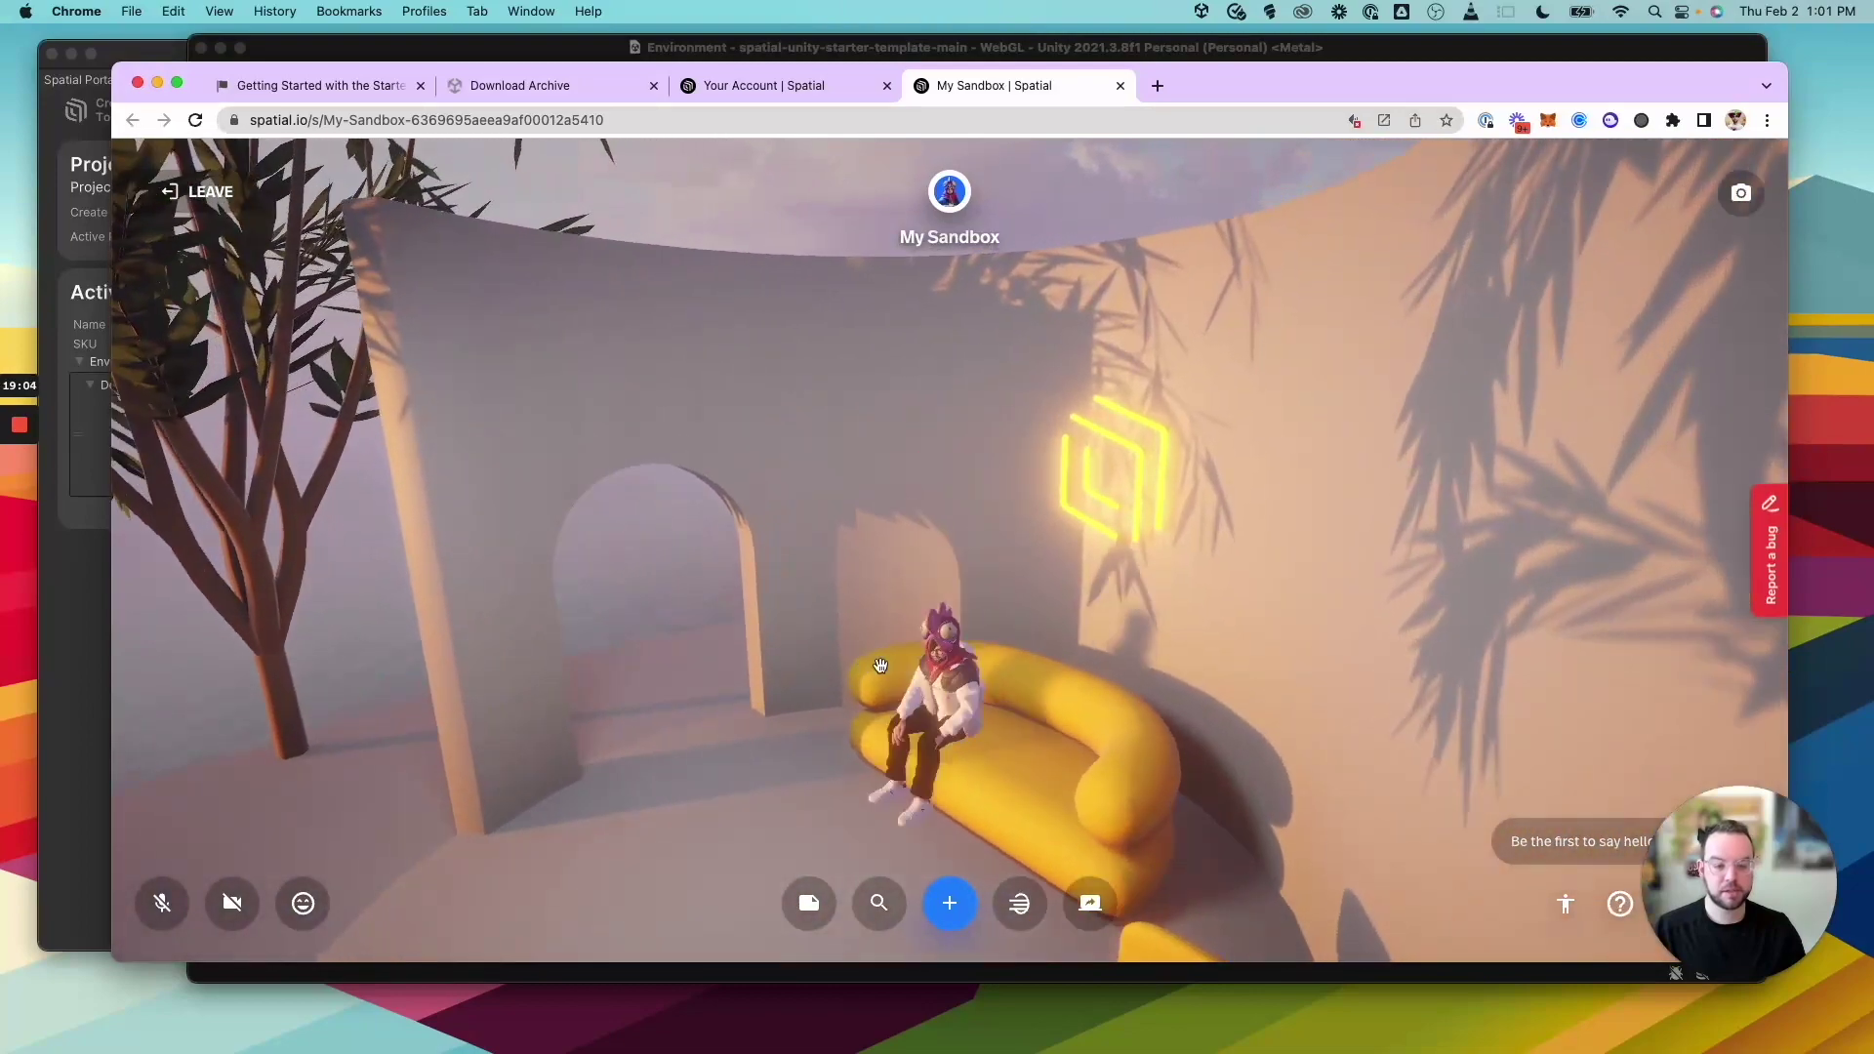
Get up, walk through the arch, and climb the stairs to the upper terrace
left_click(976, 690)
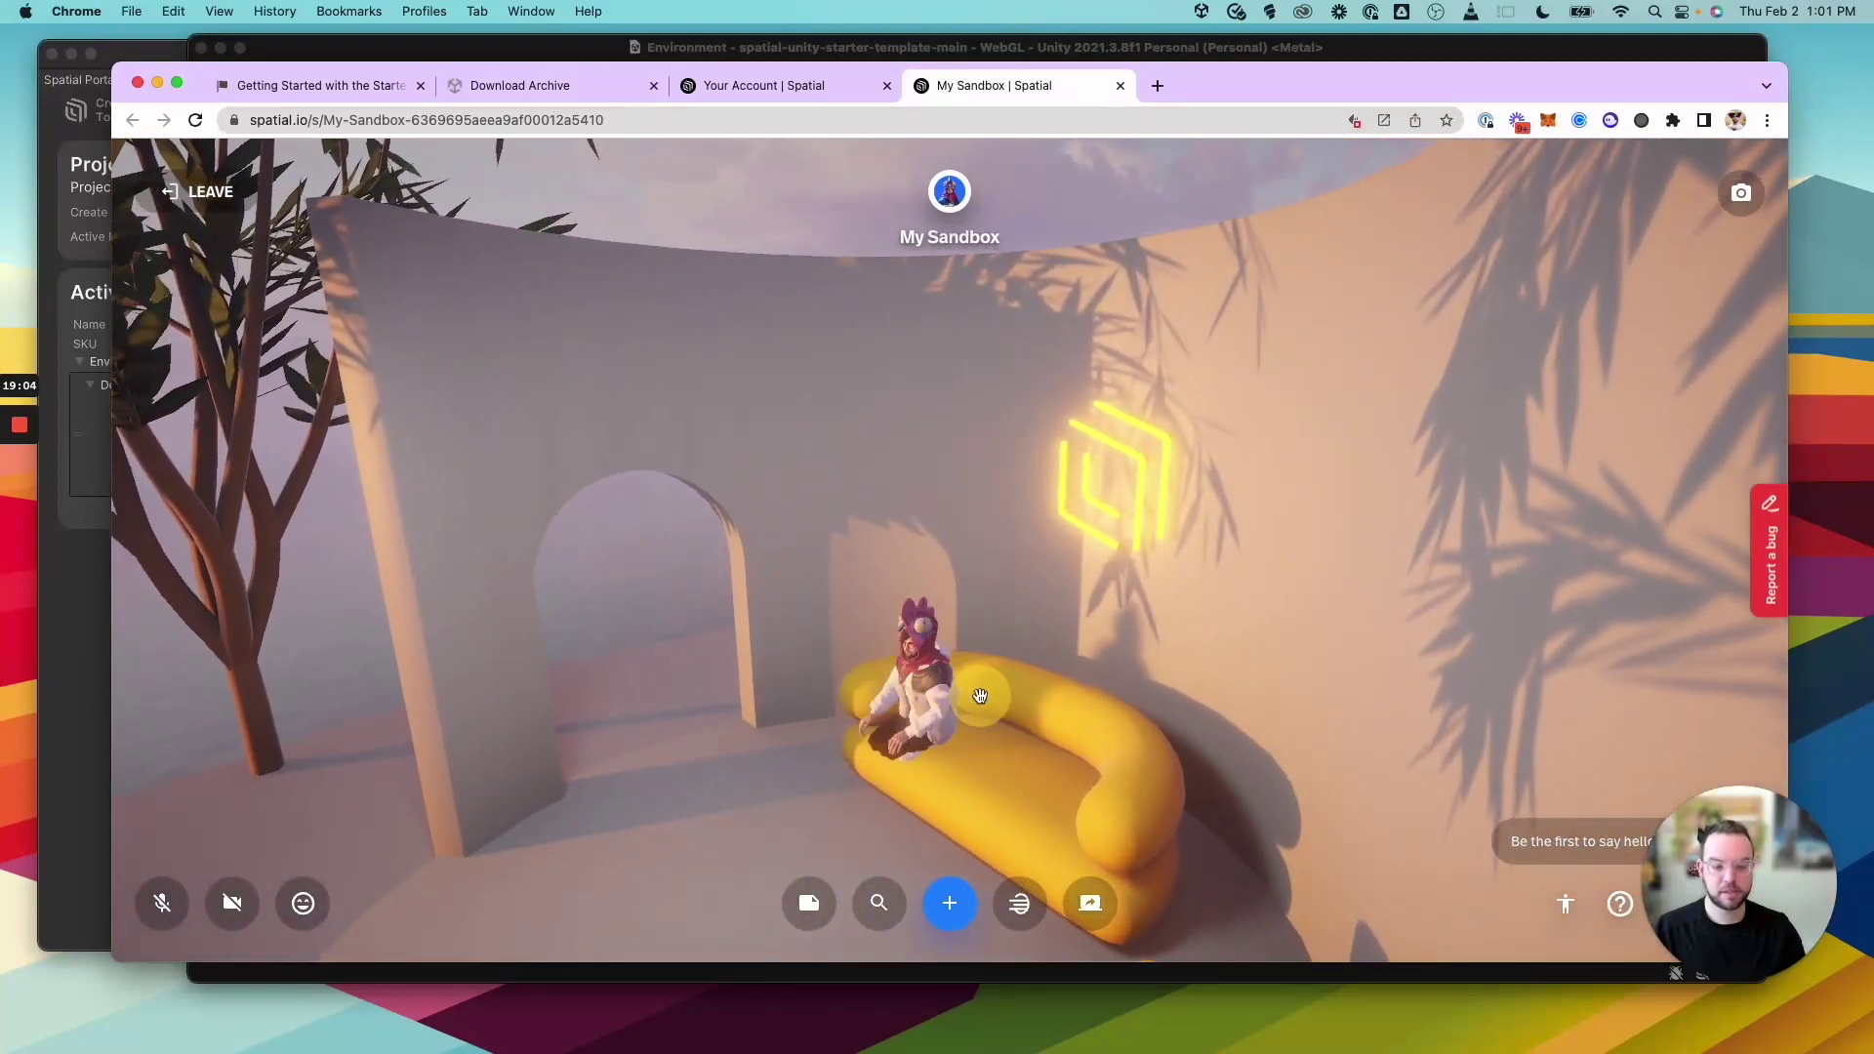
left_click(1129, 677)
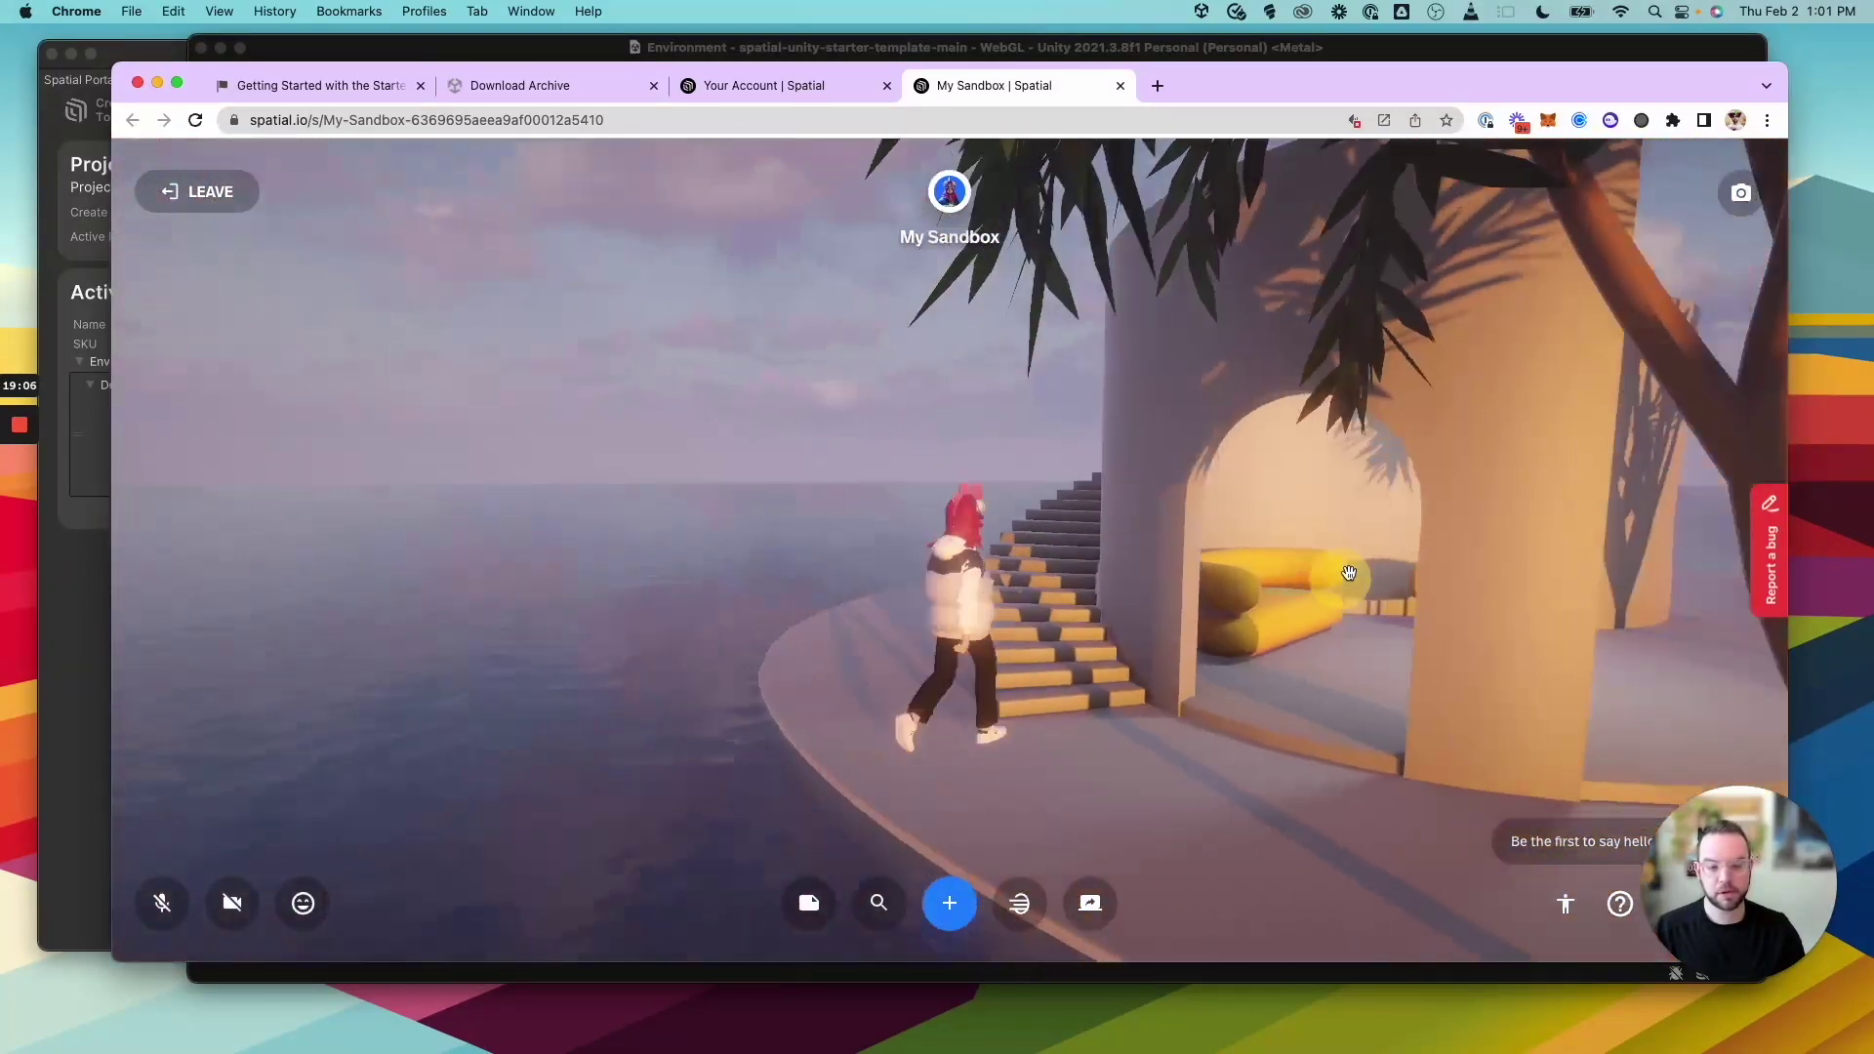
left_click(1104, 552)
left_click(1242, 565)
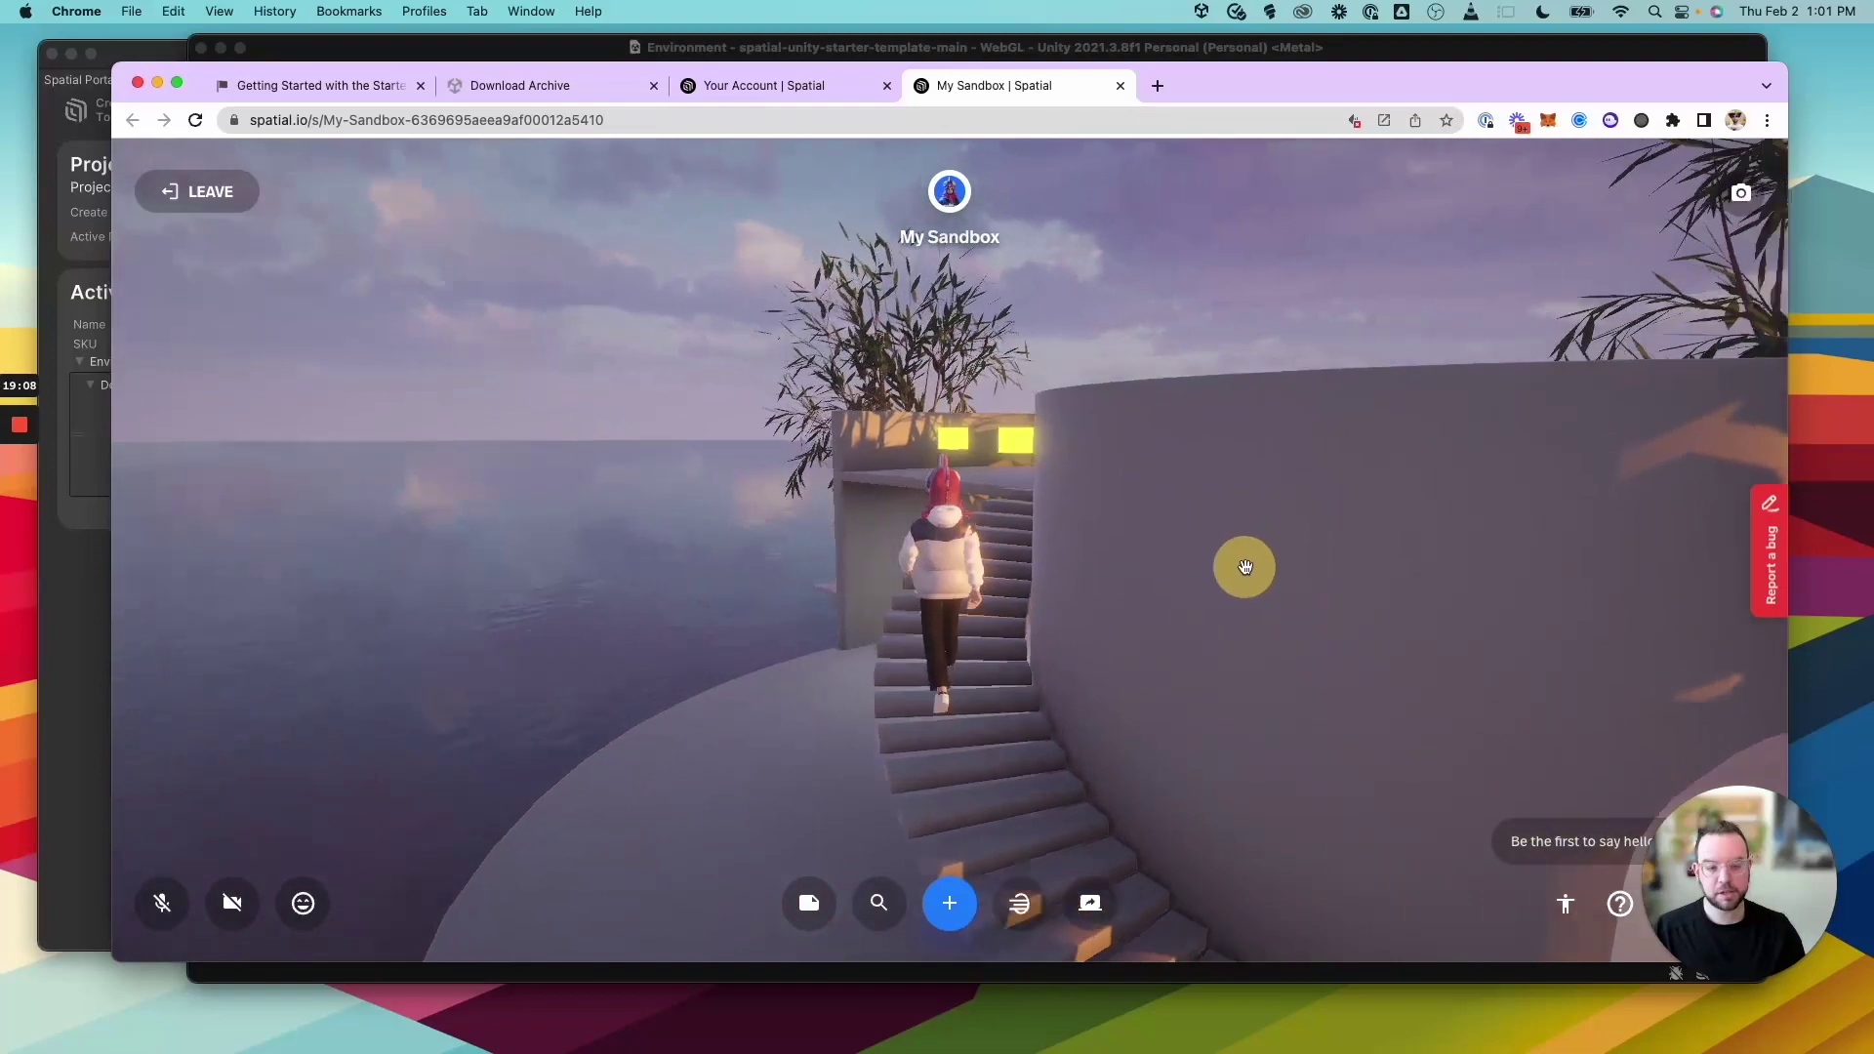
left_click(996, 577)
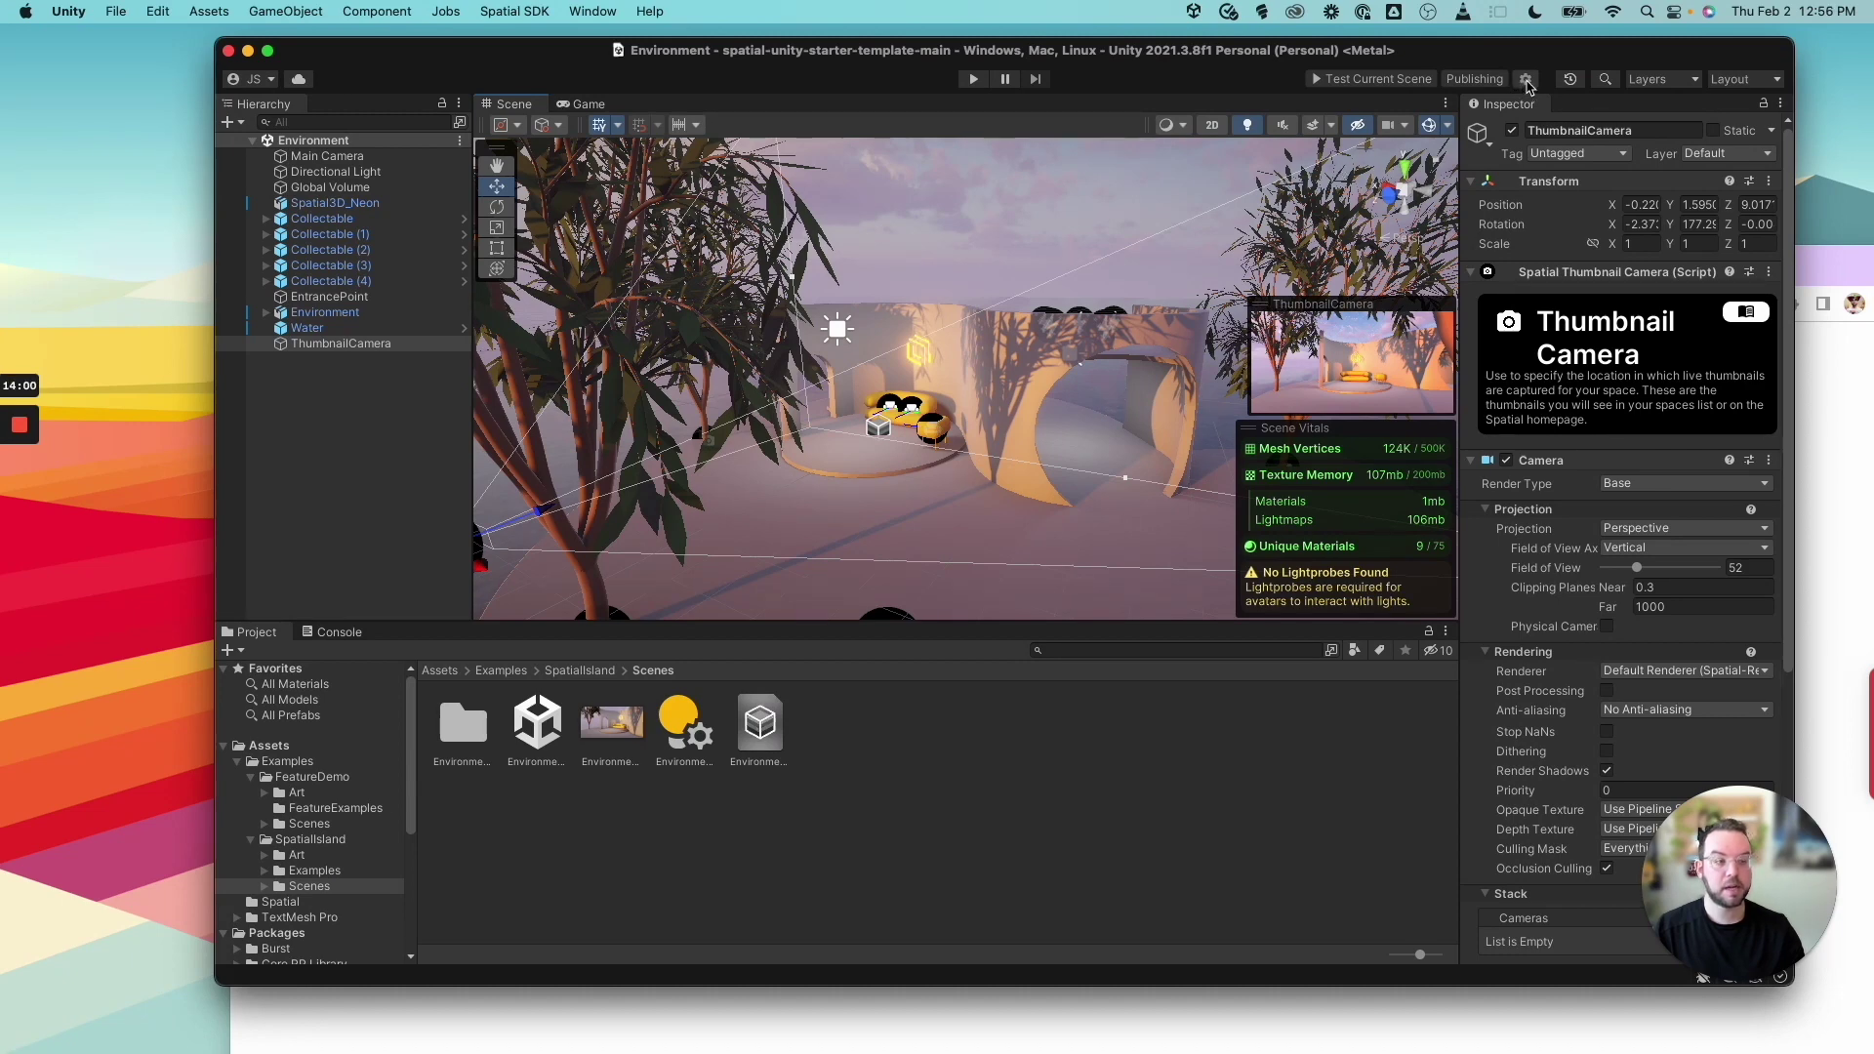
Open Spatial Portal, move it aside, and expand the Default variant's scene and thumbnail settings
left_click(1526, 79)
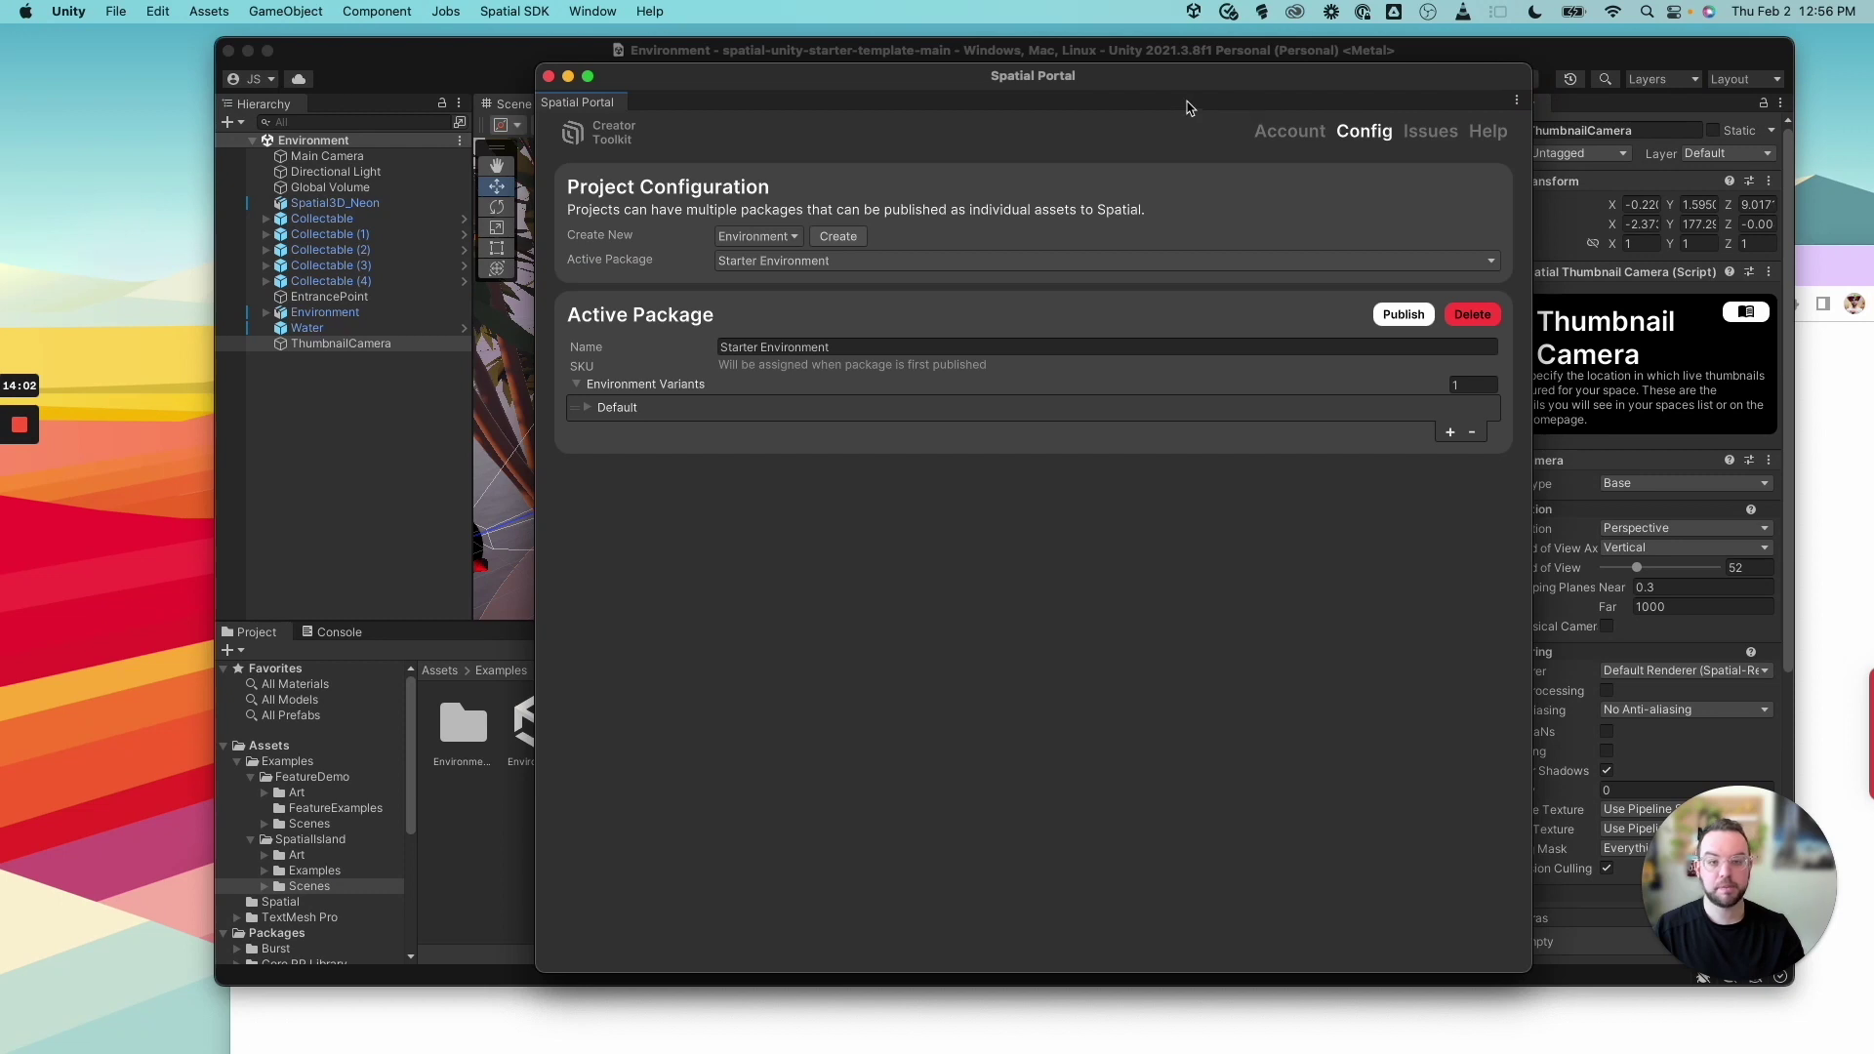
left_click_drag(1210, 92, 711, 69)
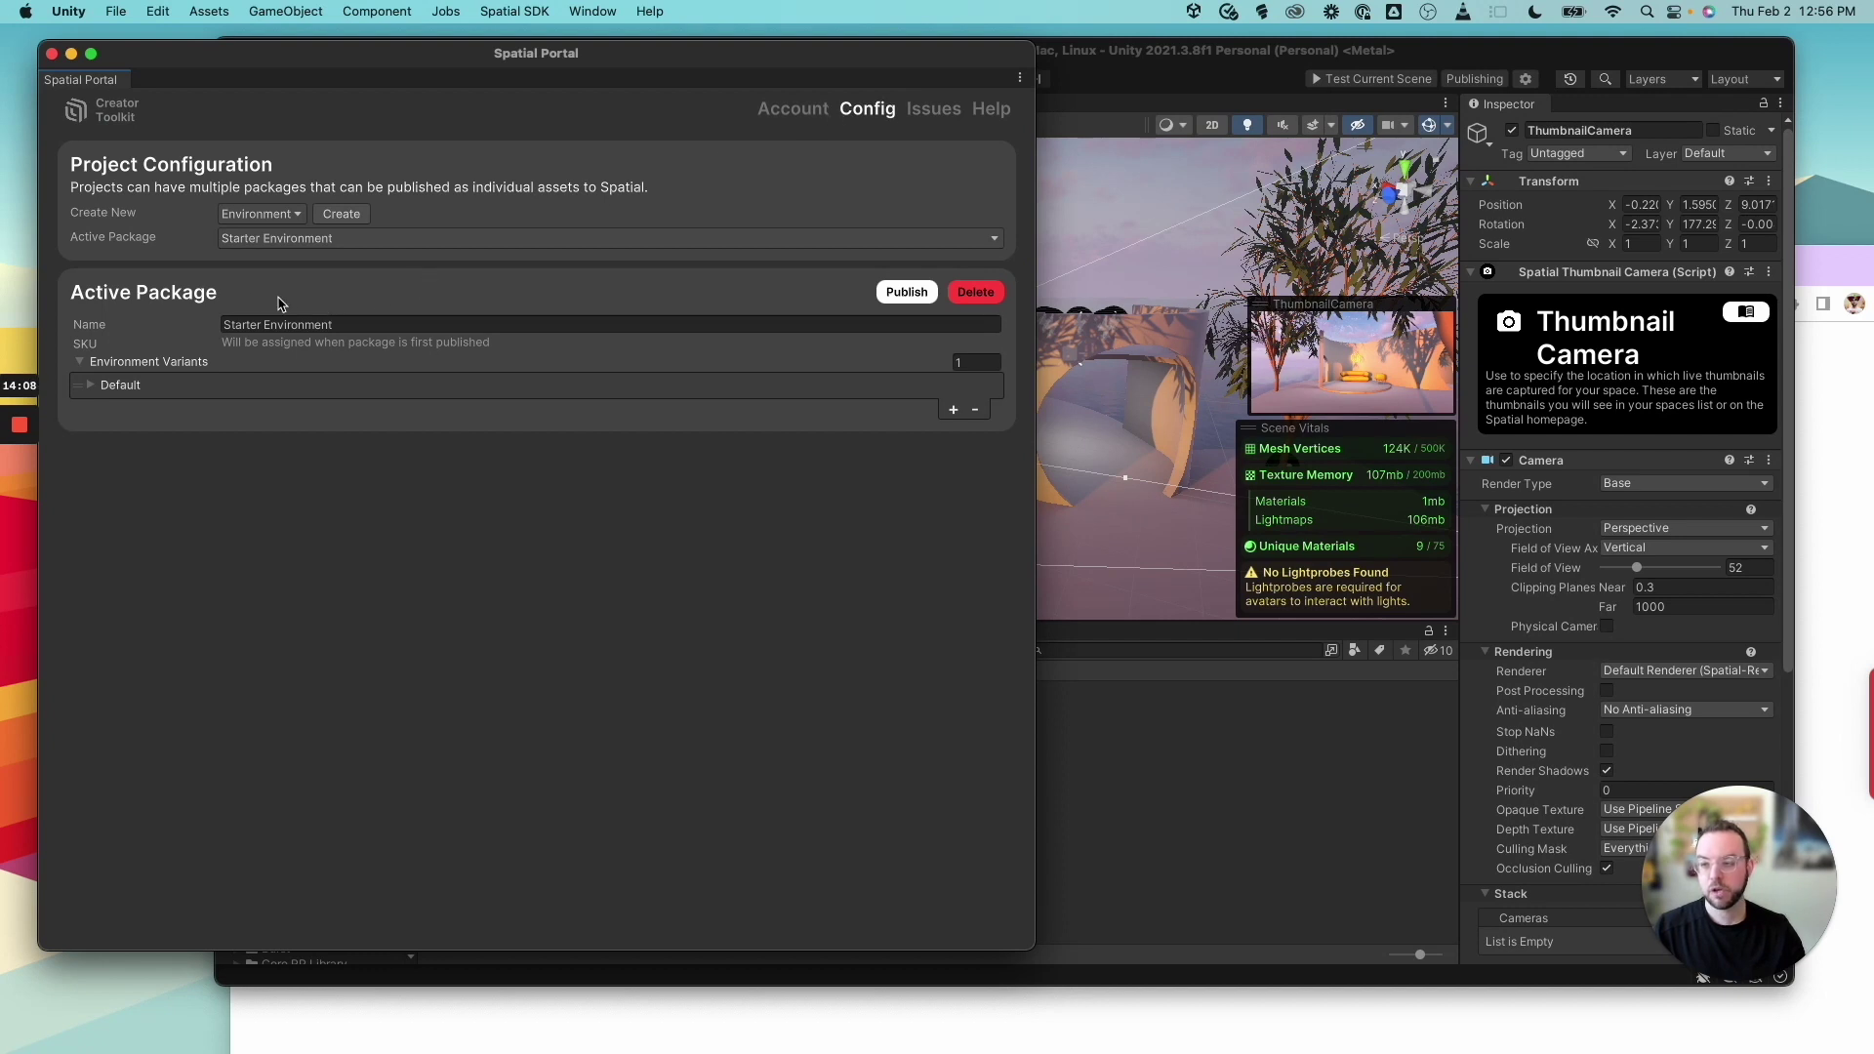
left_click(92, 387)
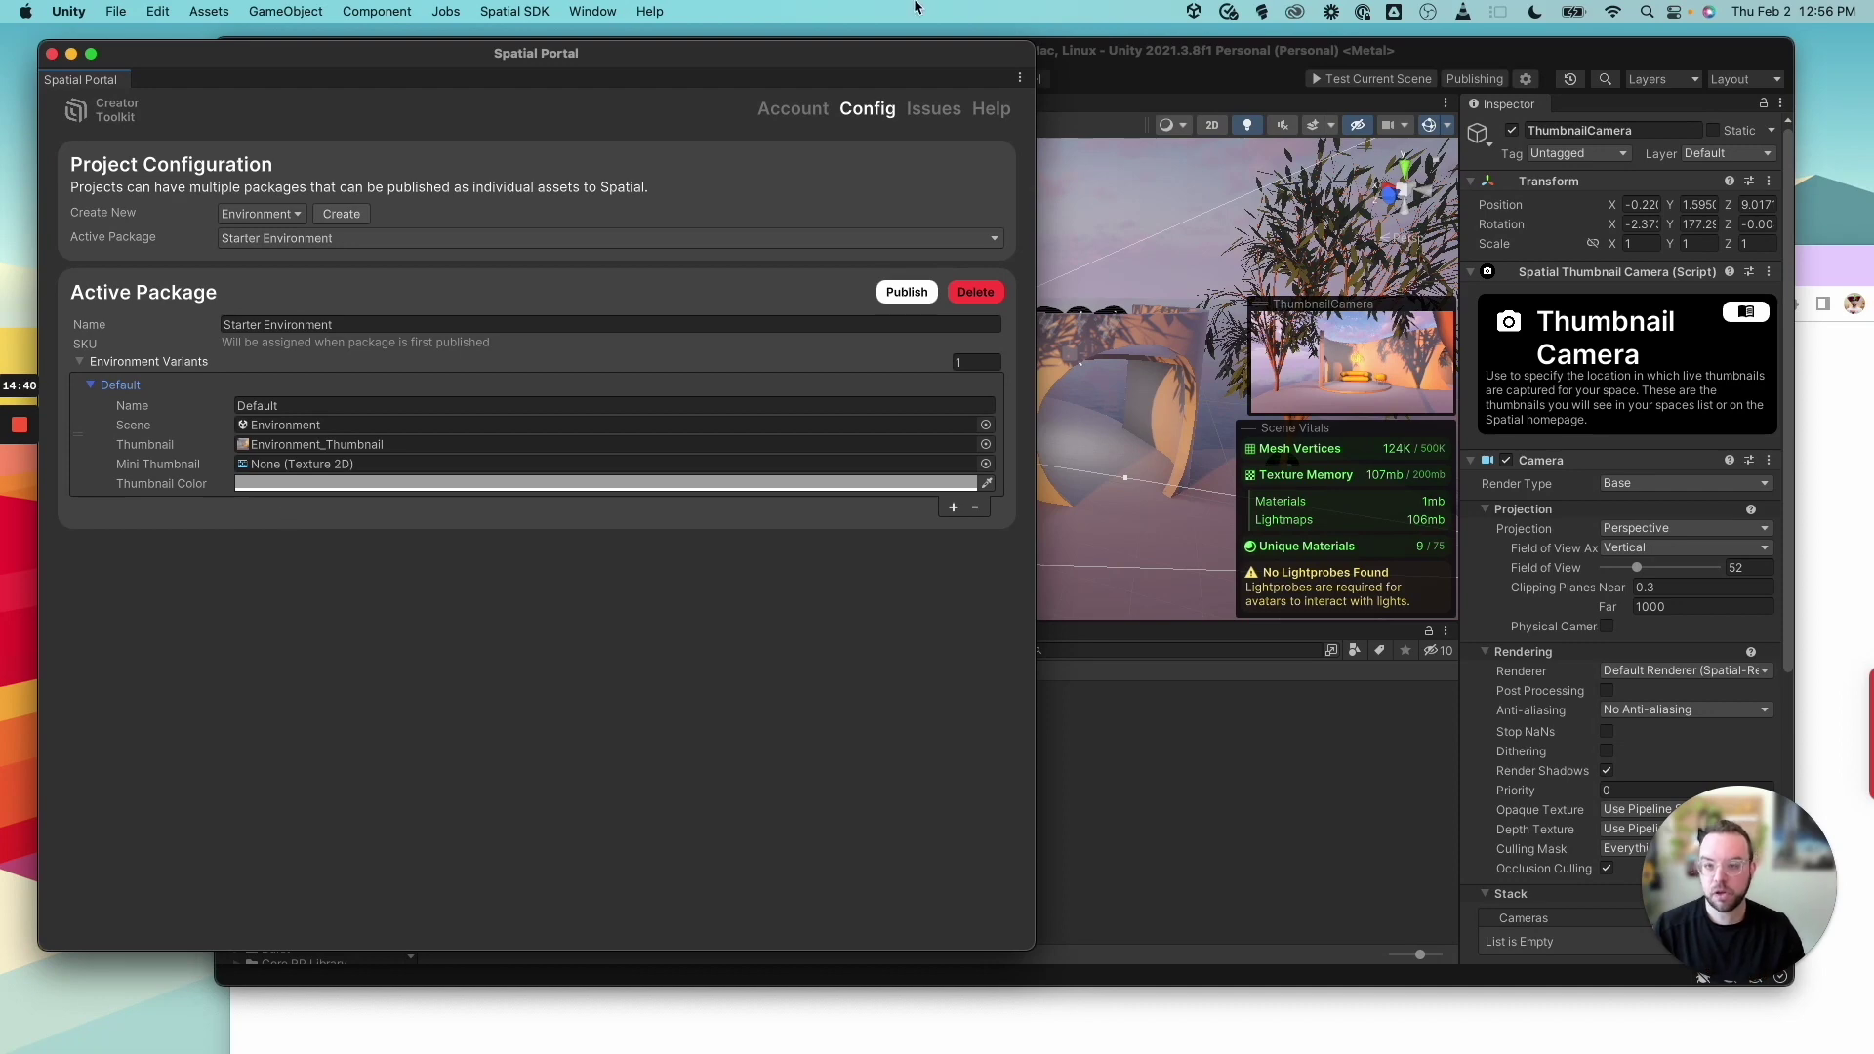
left_click_drag(1098, 57, 1231, 47)
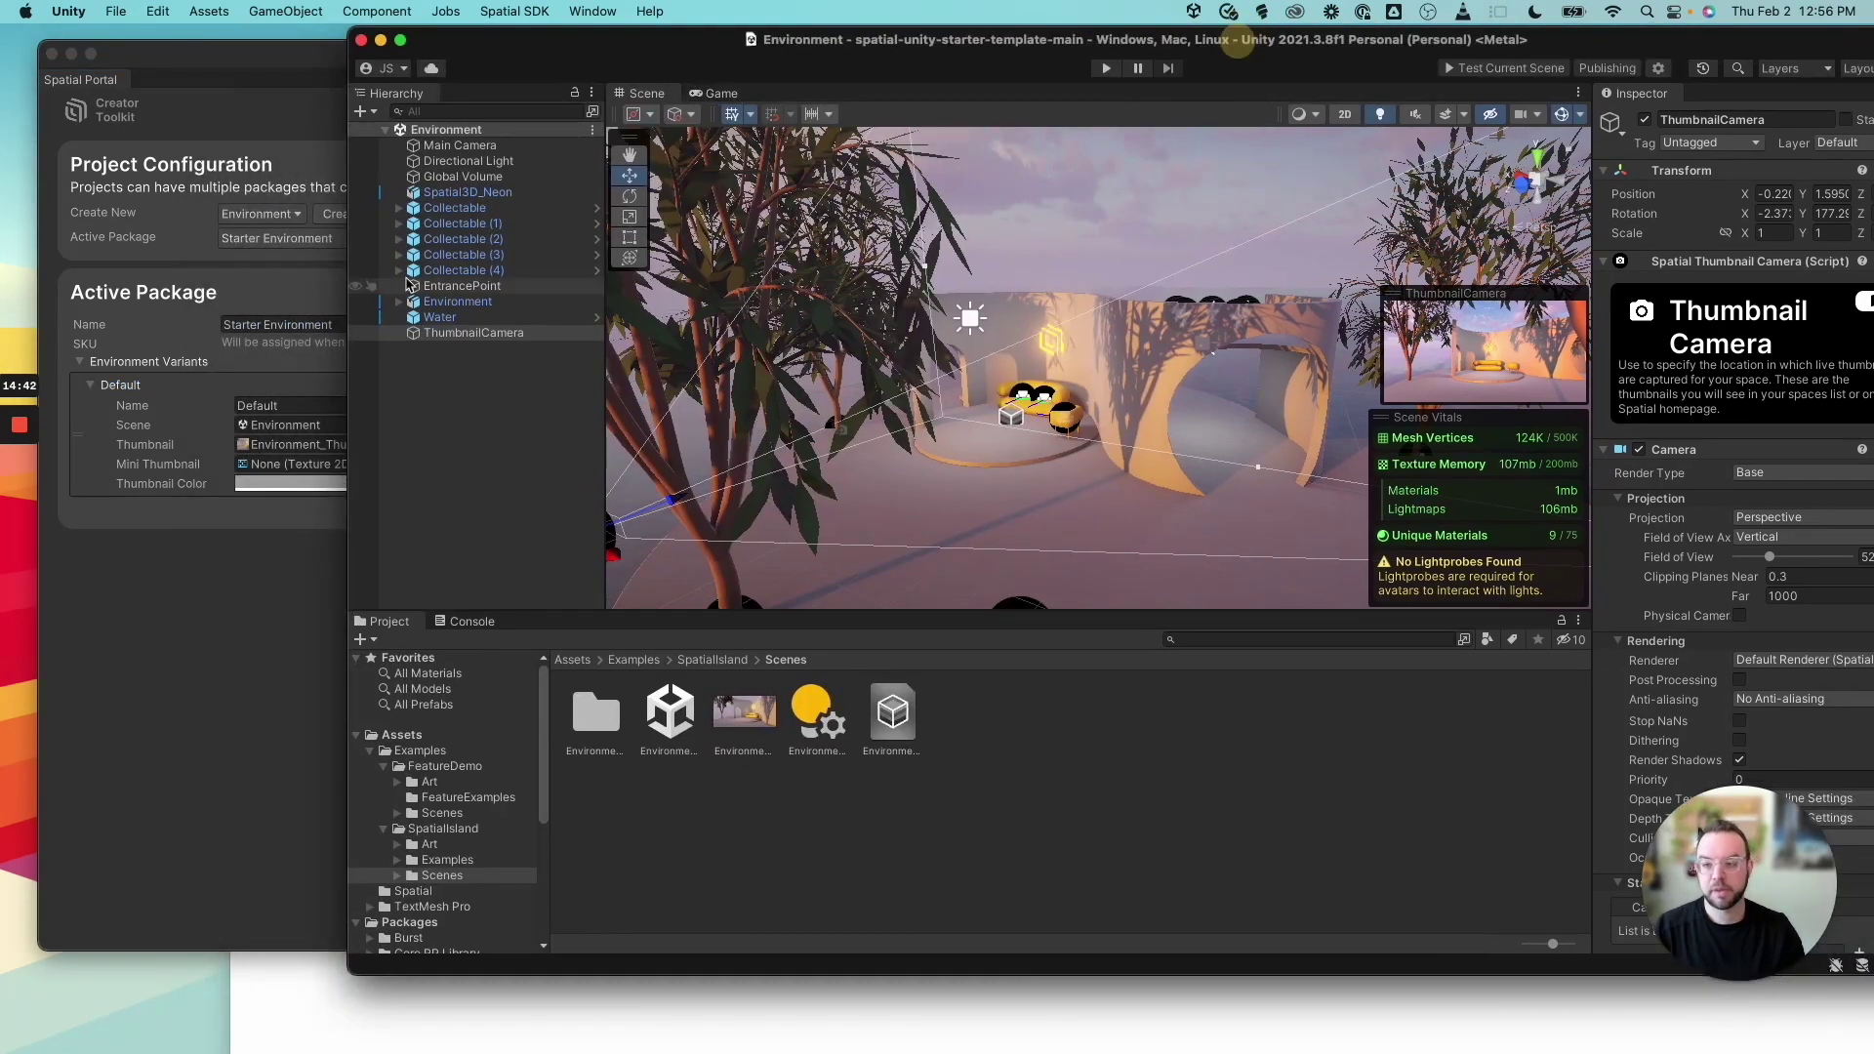
Assign the Environment scene asset to the Default variant's Scene field
left_click(188, 531)
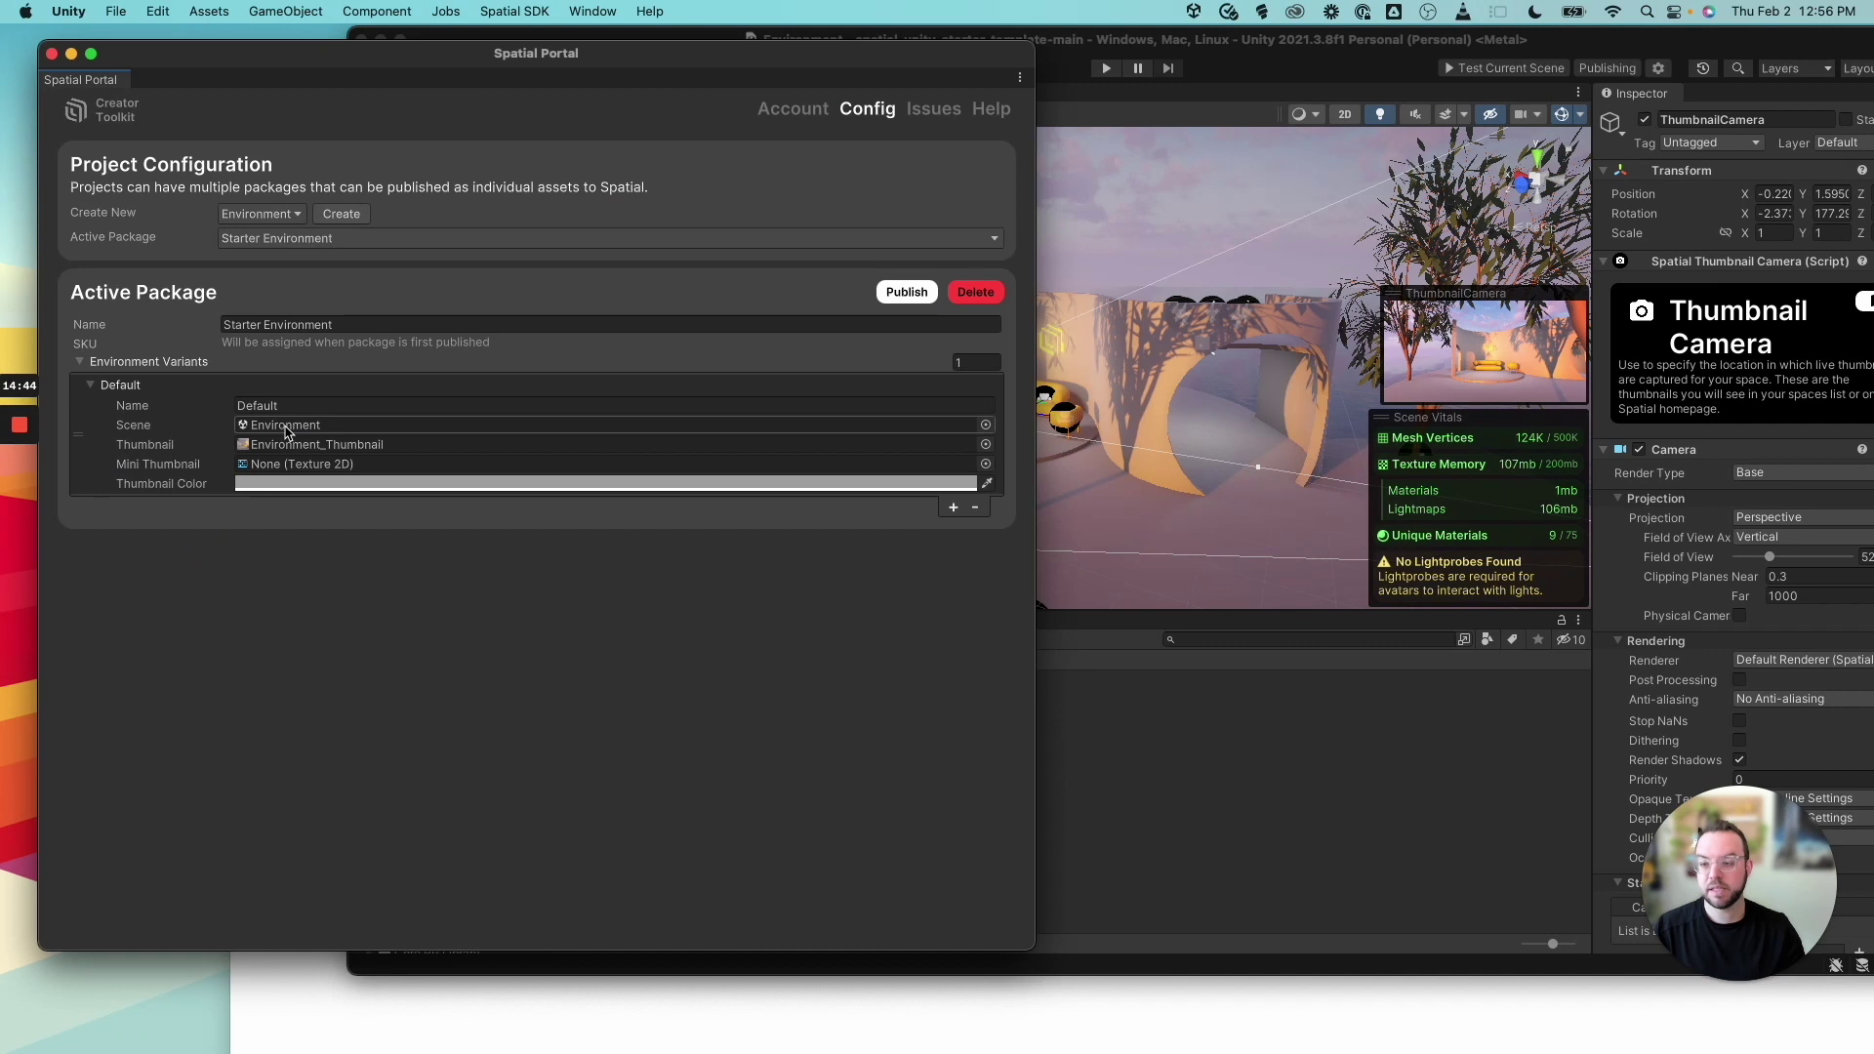
left_click(1106, 702)
left_click(1106, 702)
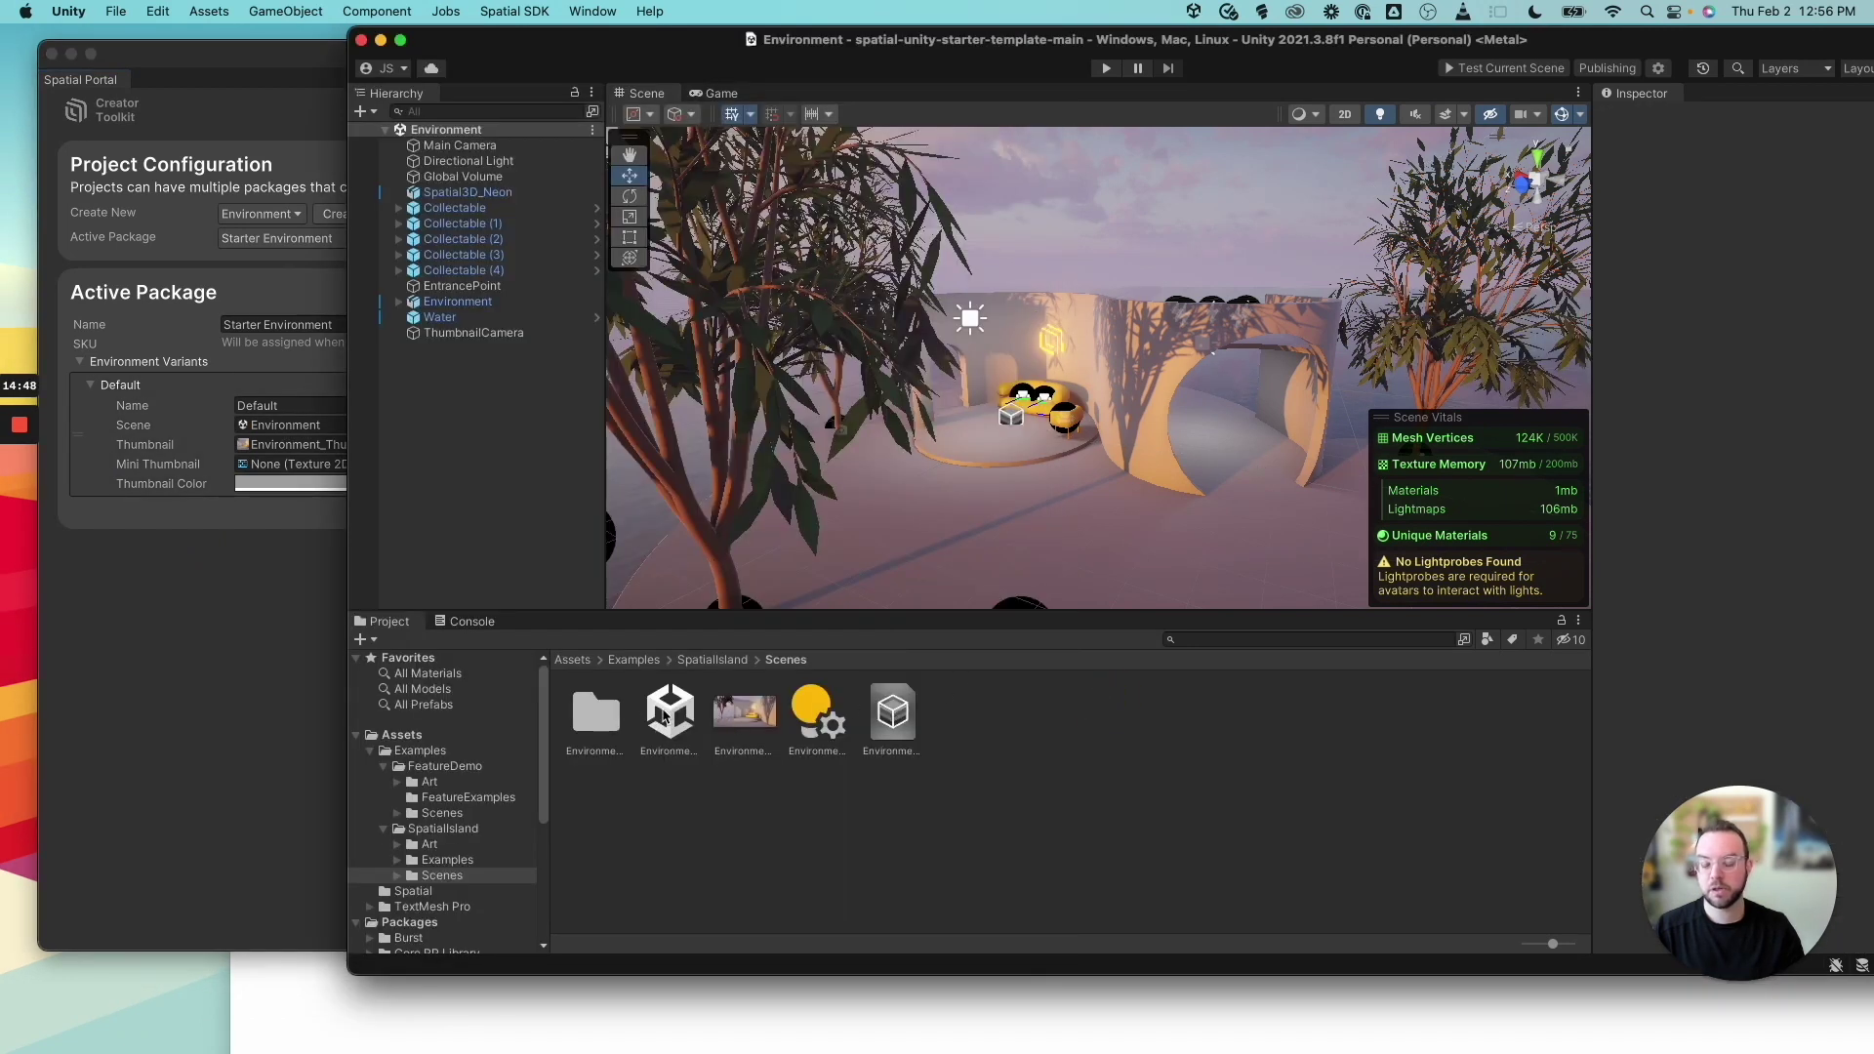
left_click_drag(670, 712, 313, 426)
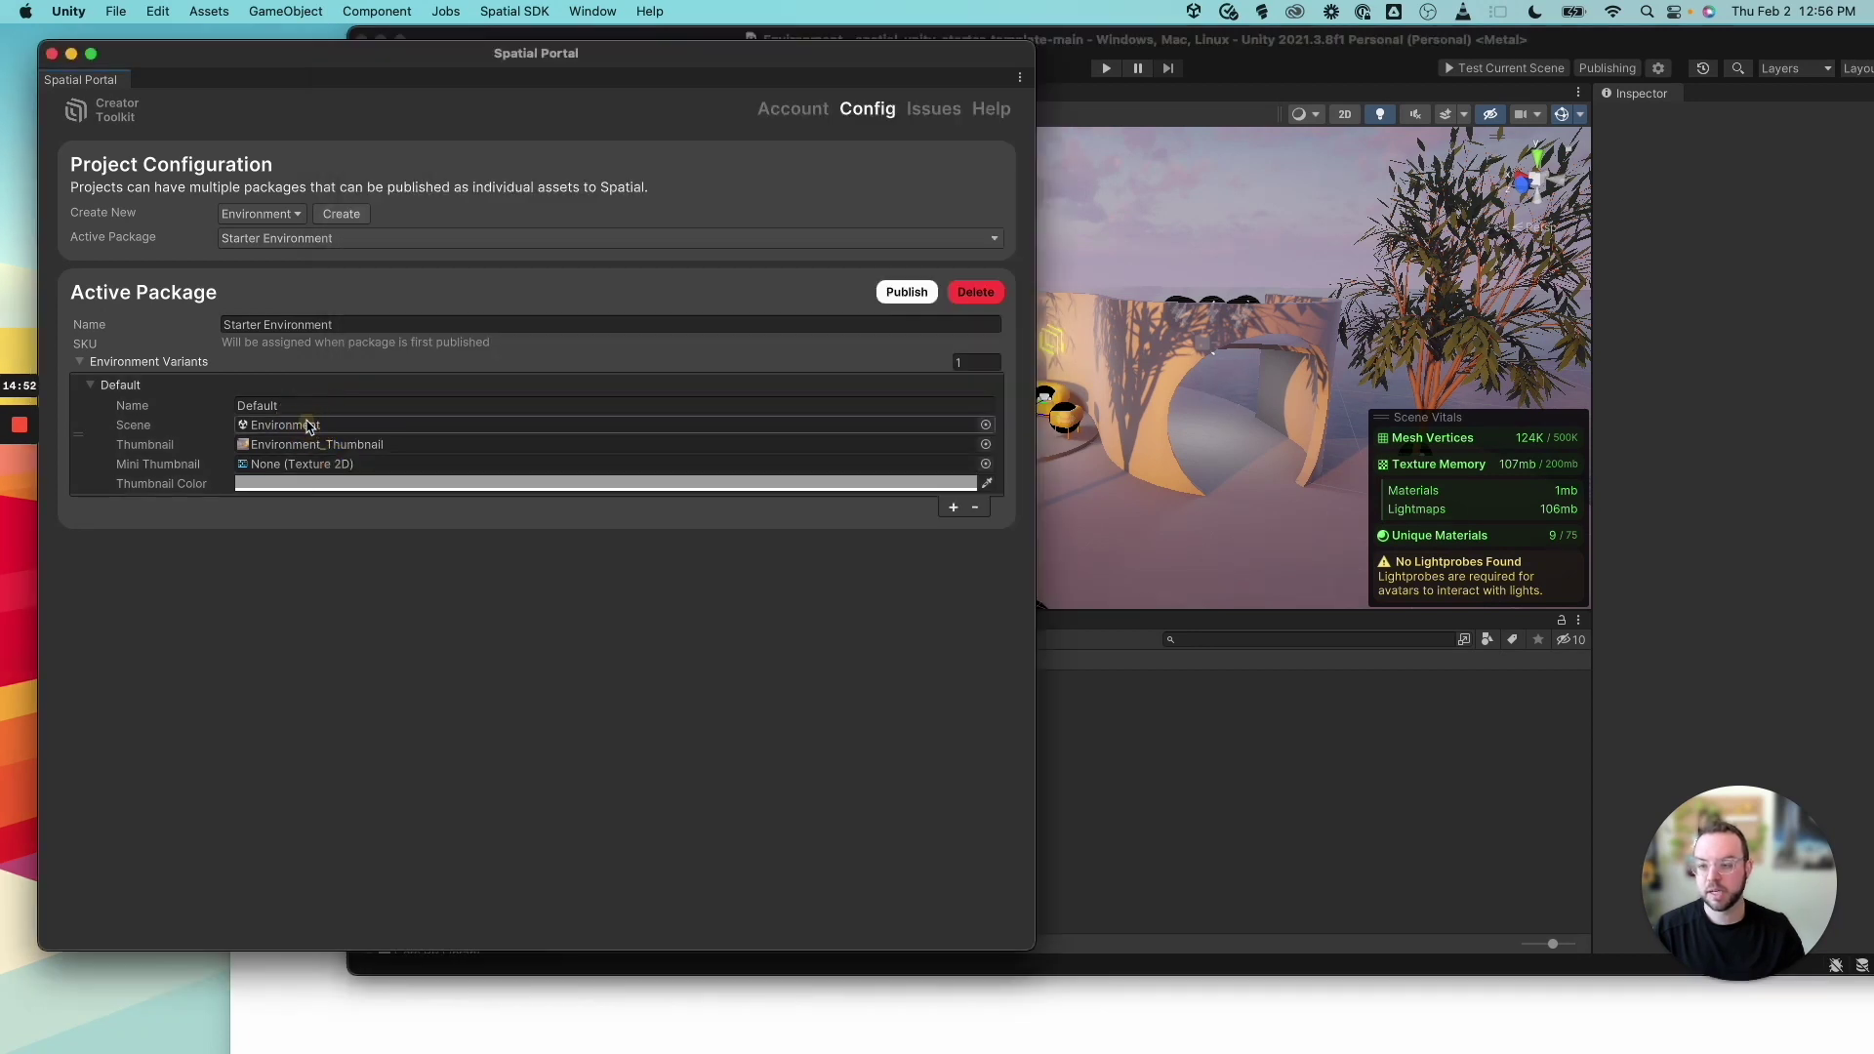
Replace the package name Starter Environment with 'Spatial Island'
double_click(300, 323)
left_click(301, 323)
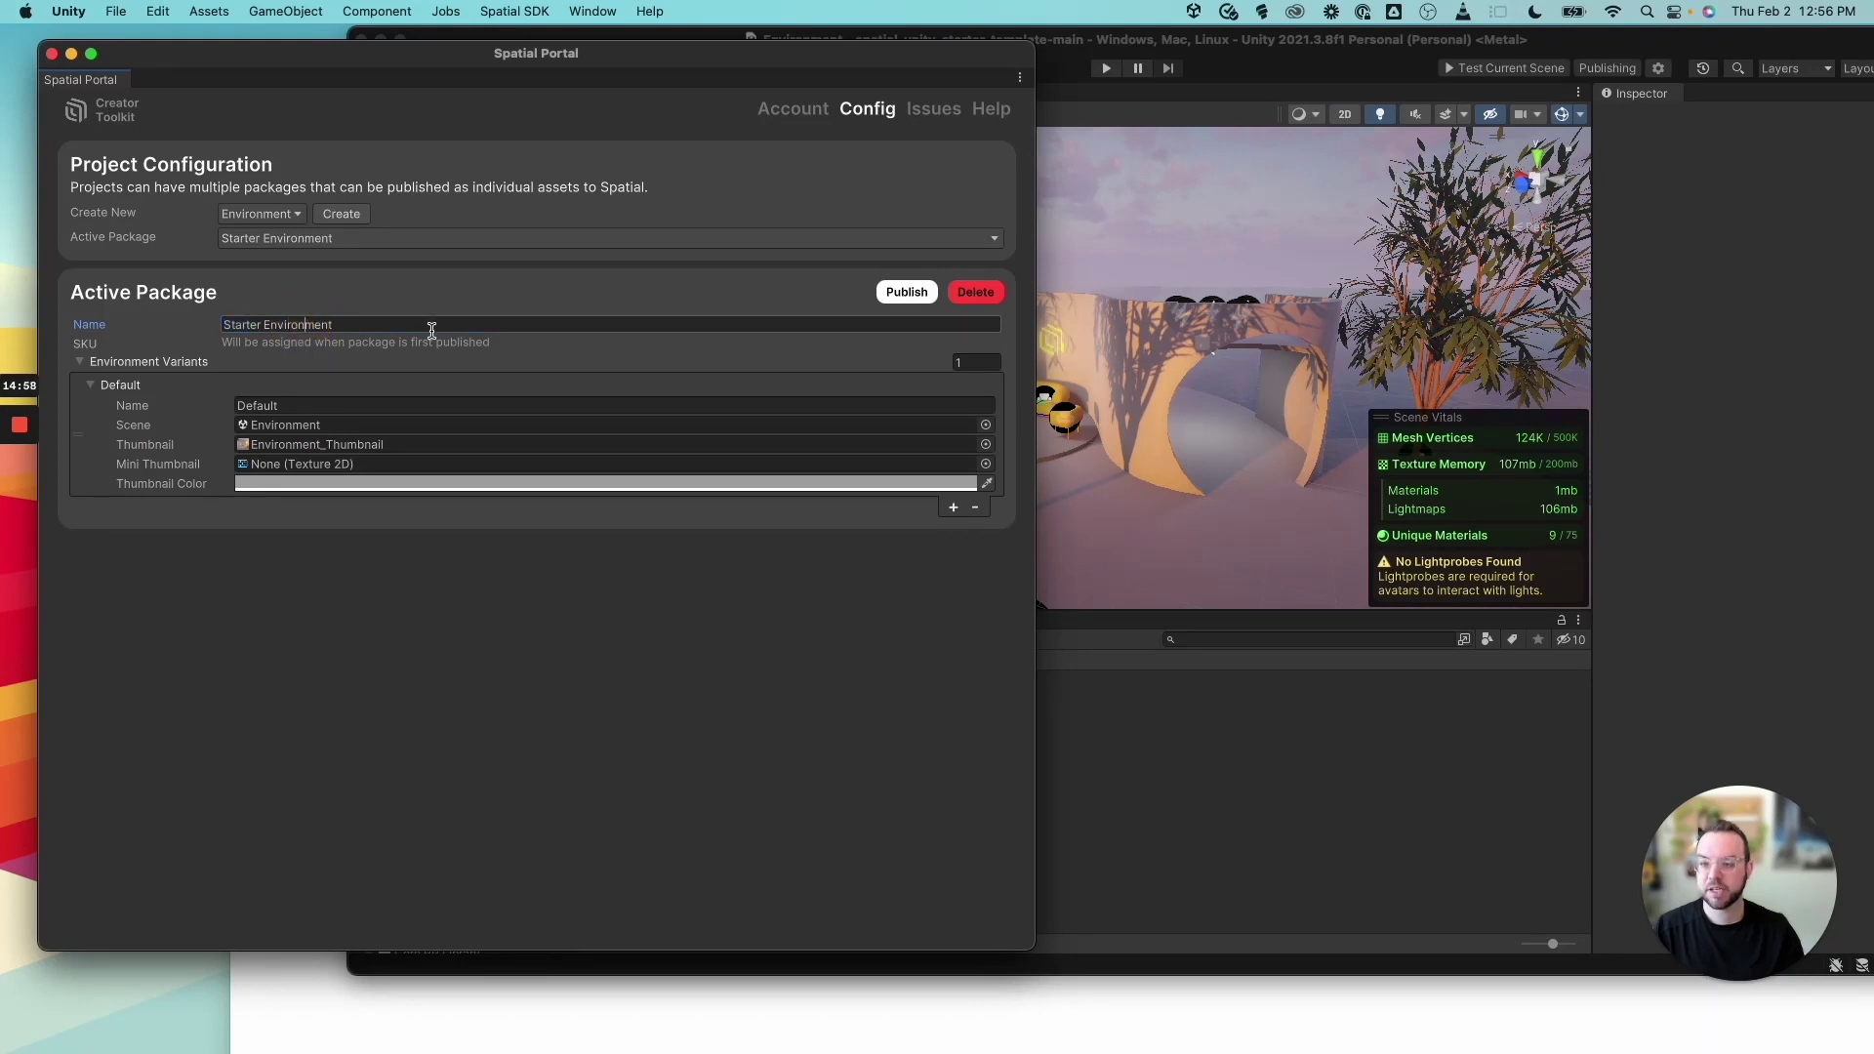
left_click_drag(332, 324, 168, 327)
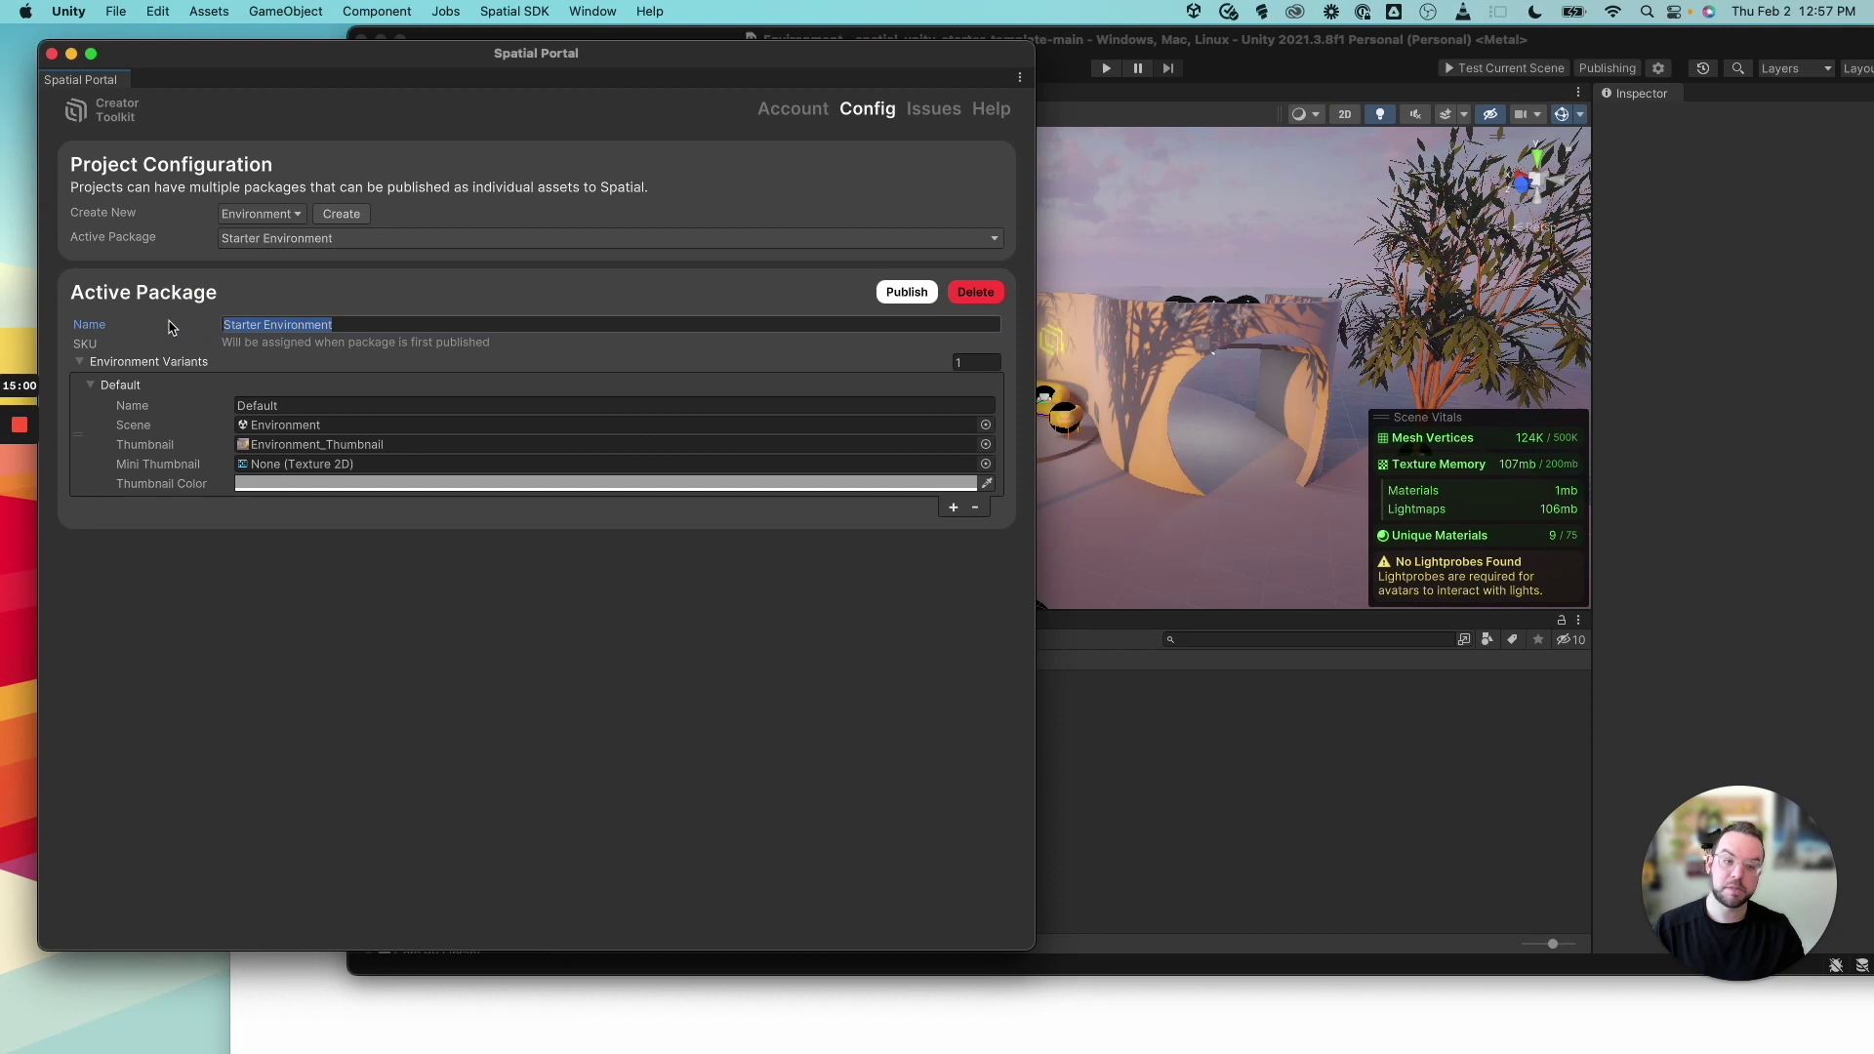
type("Spatial Isla")
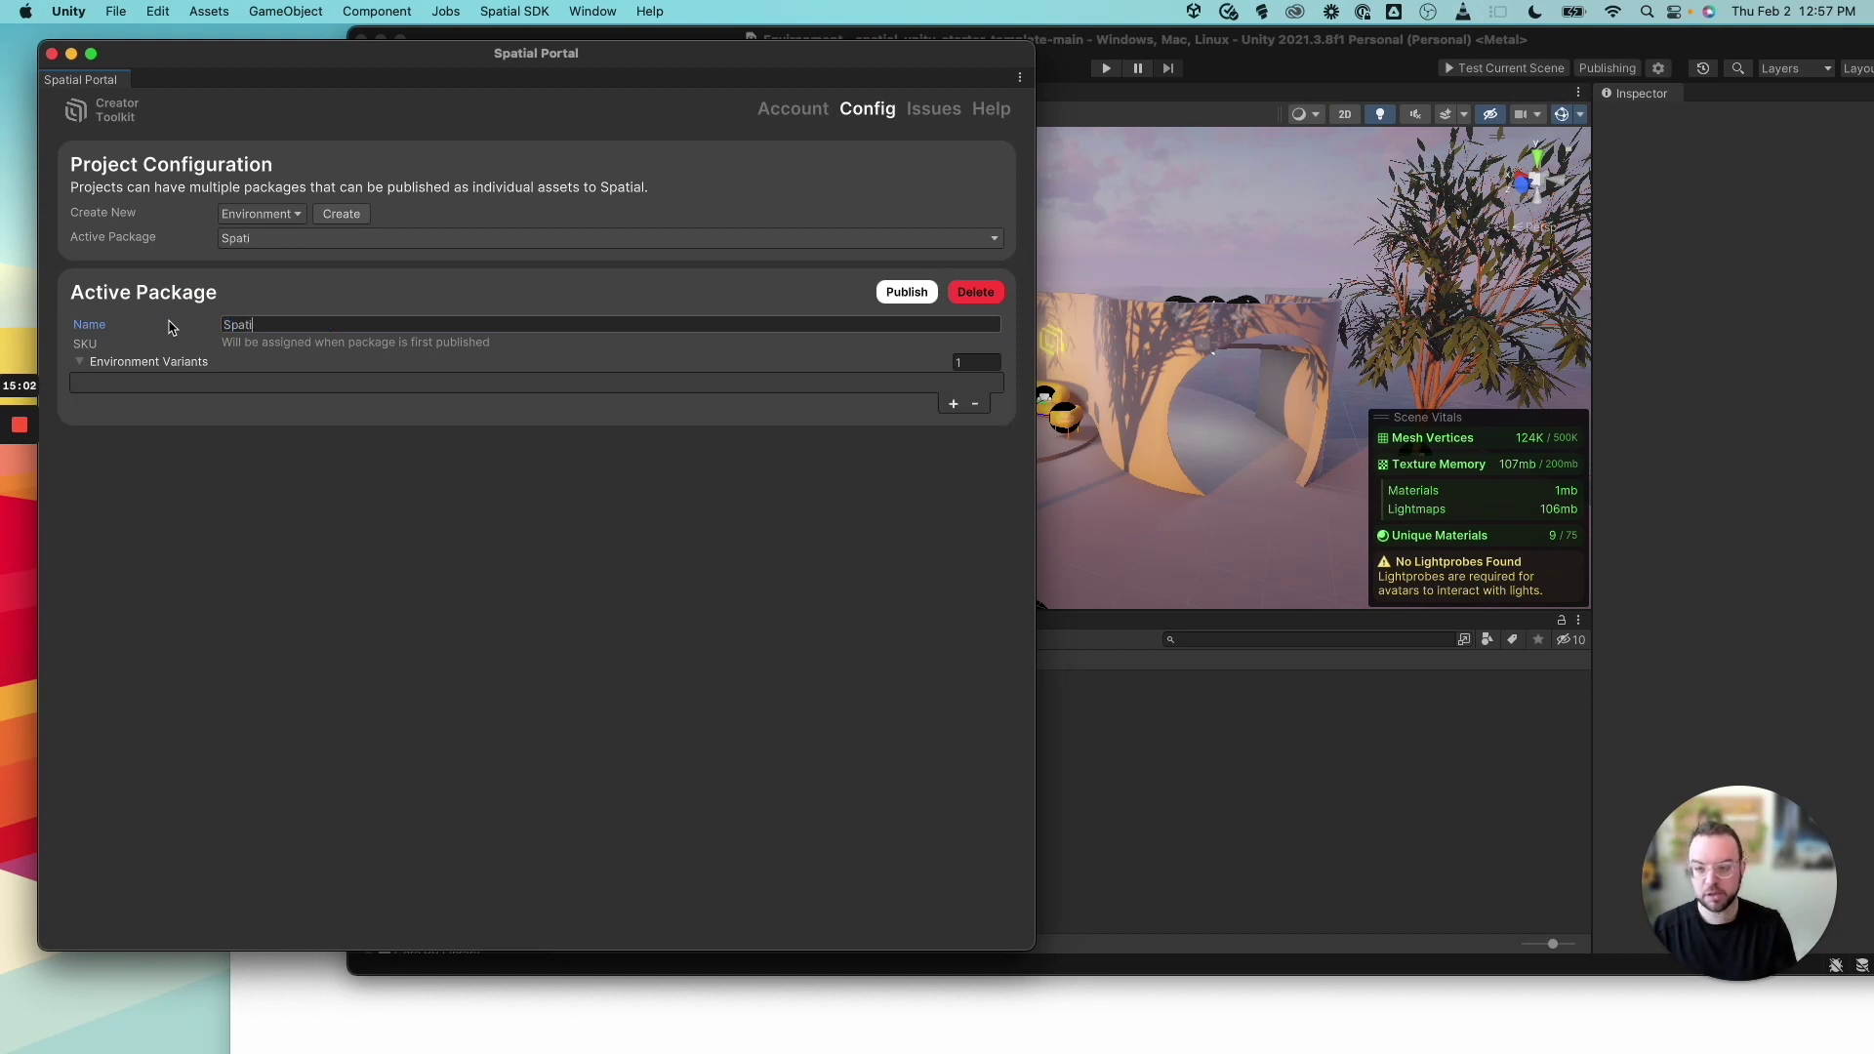
type("nd Demo")
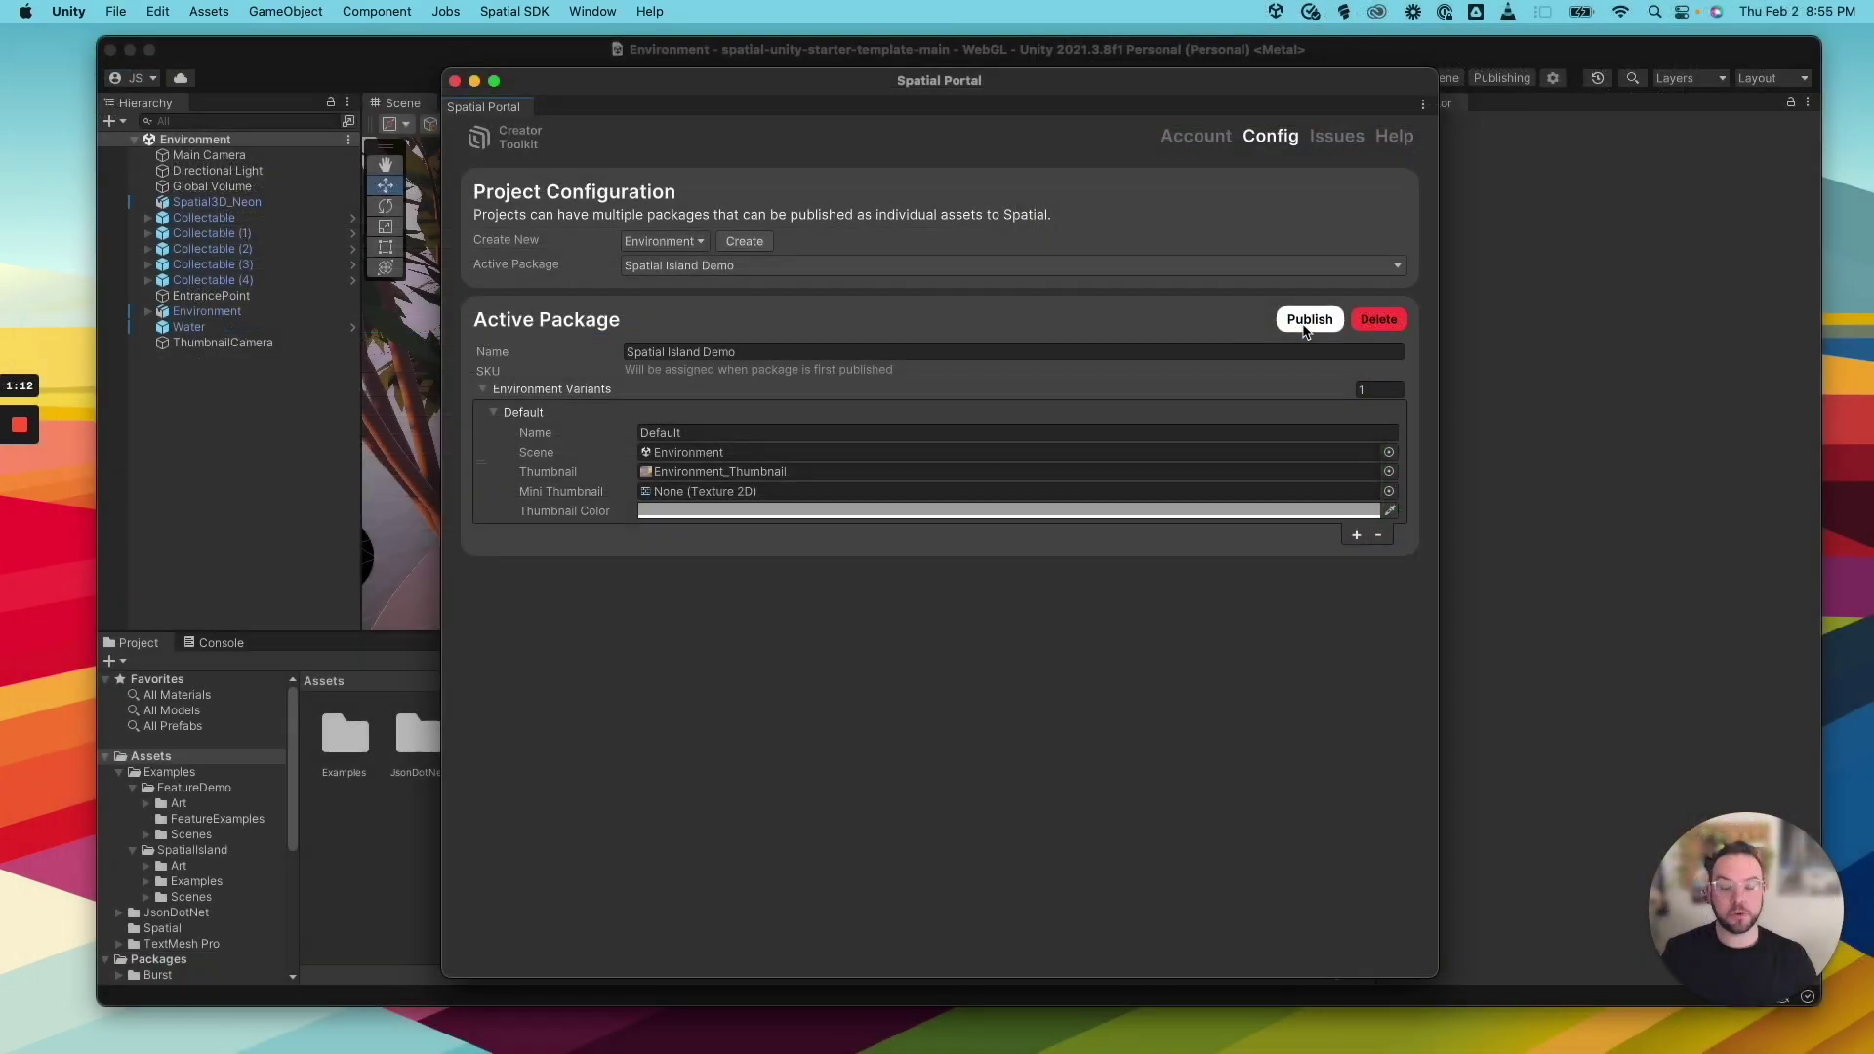
Publish the Spatial Island Demo package, then begin creating a new space on spatial.io
left_click(1307, 322)
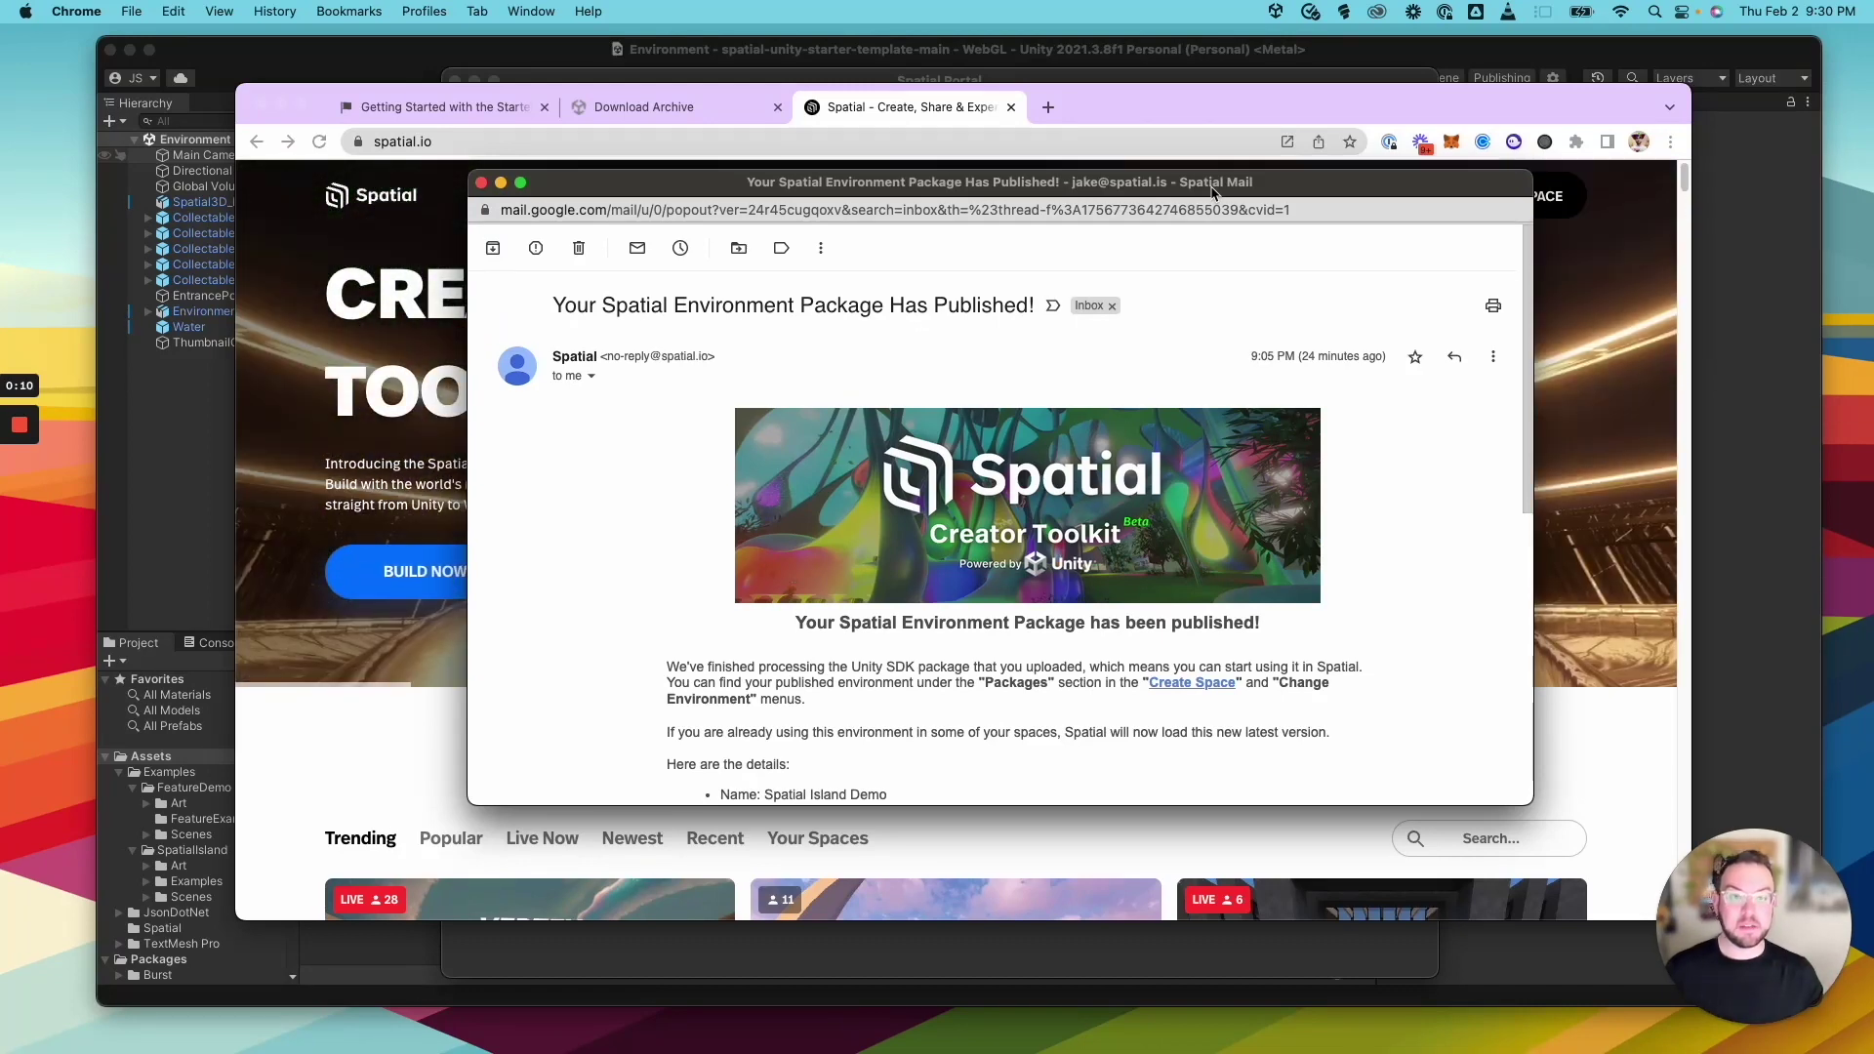
left_click(1220, 125)
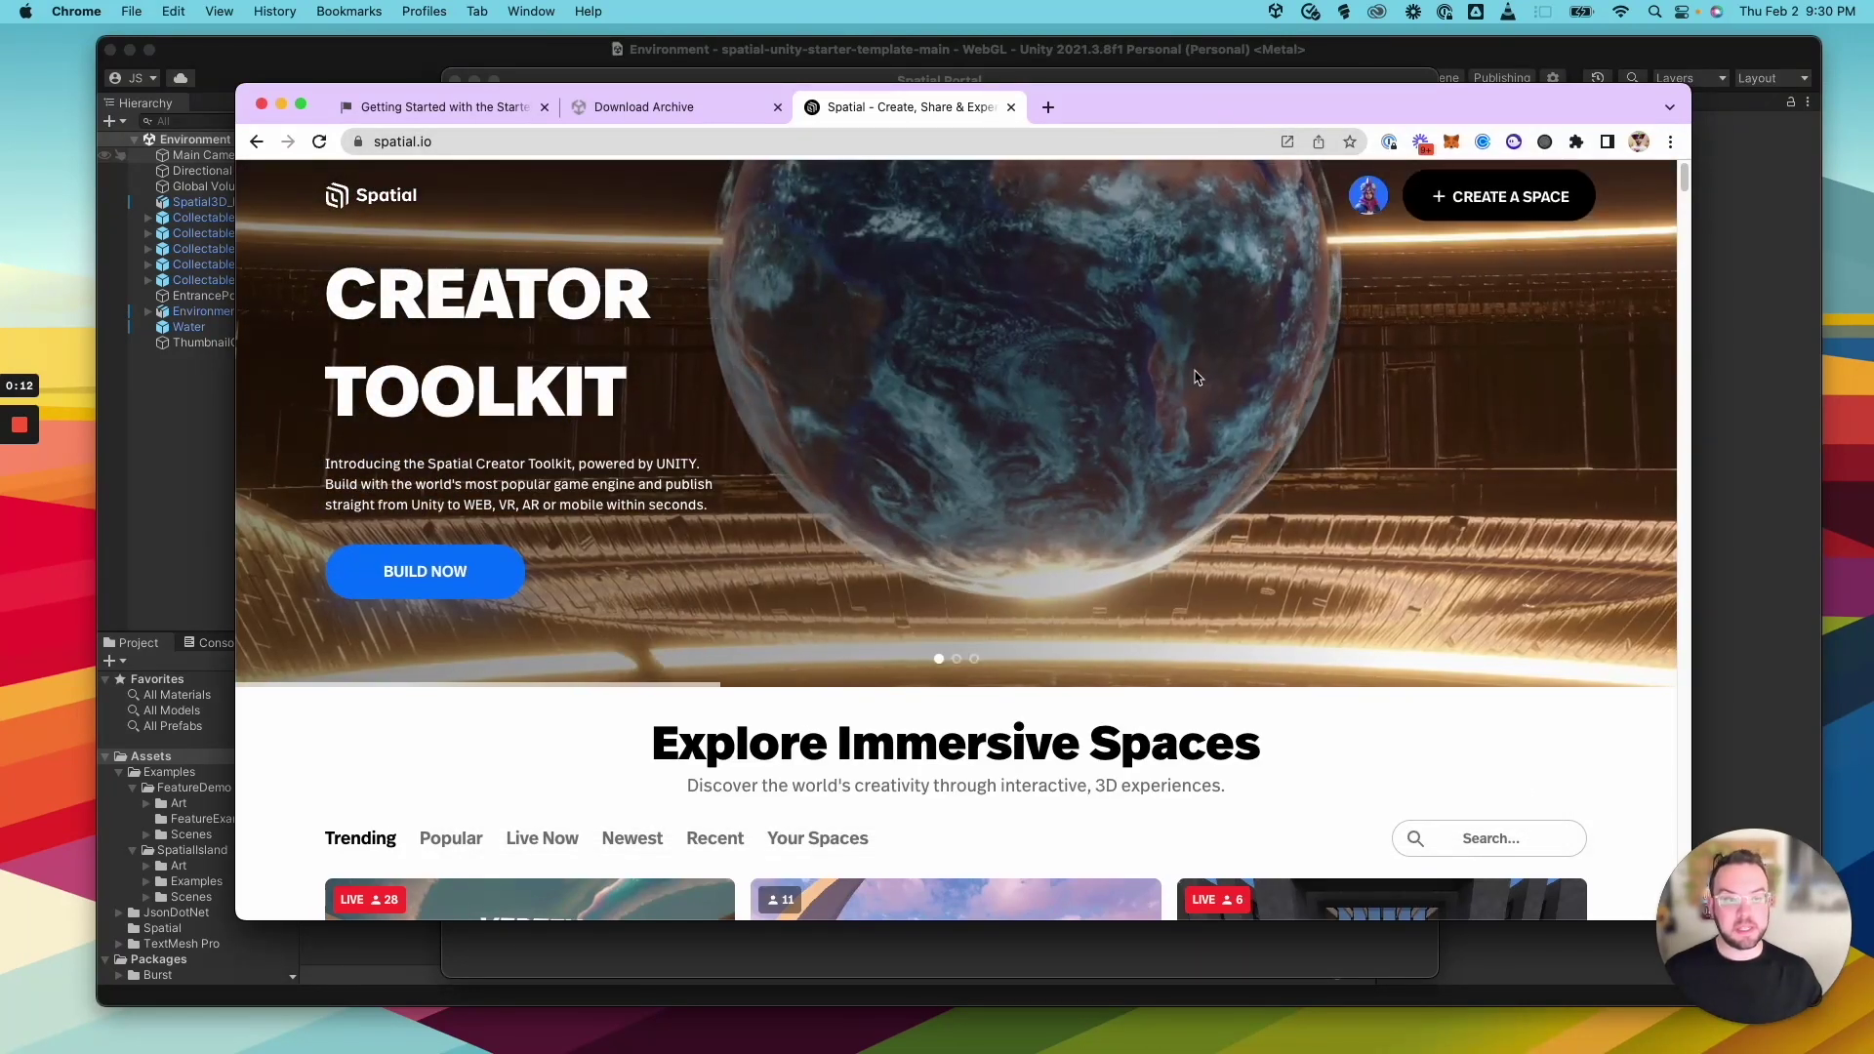
left_click(1495, 208)
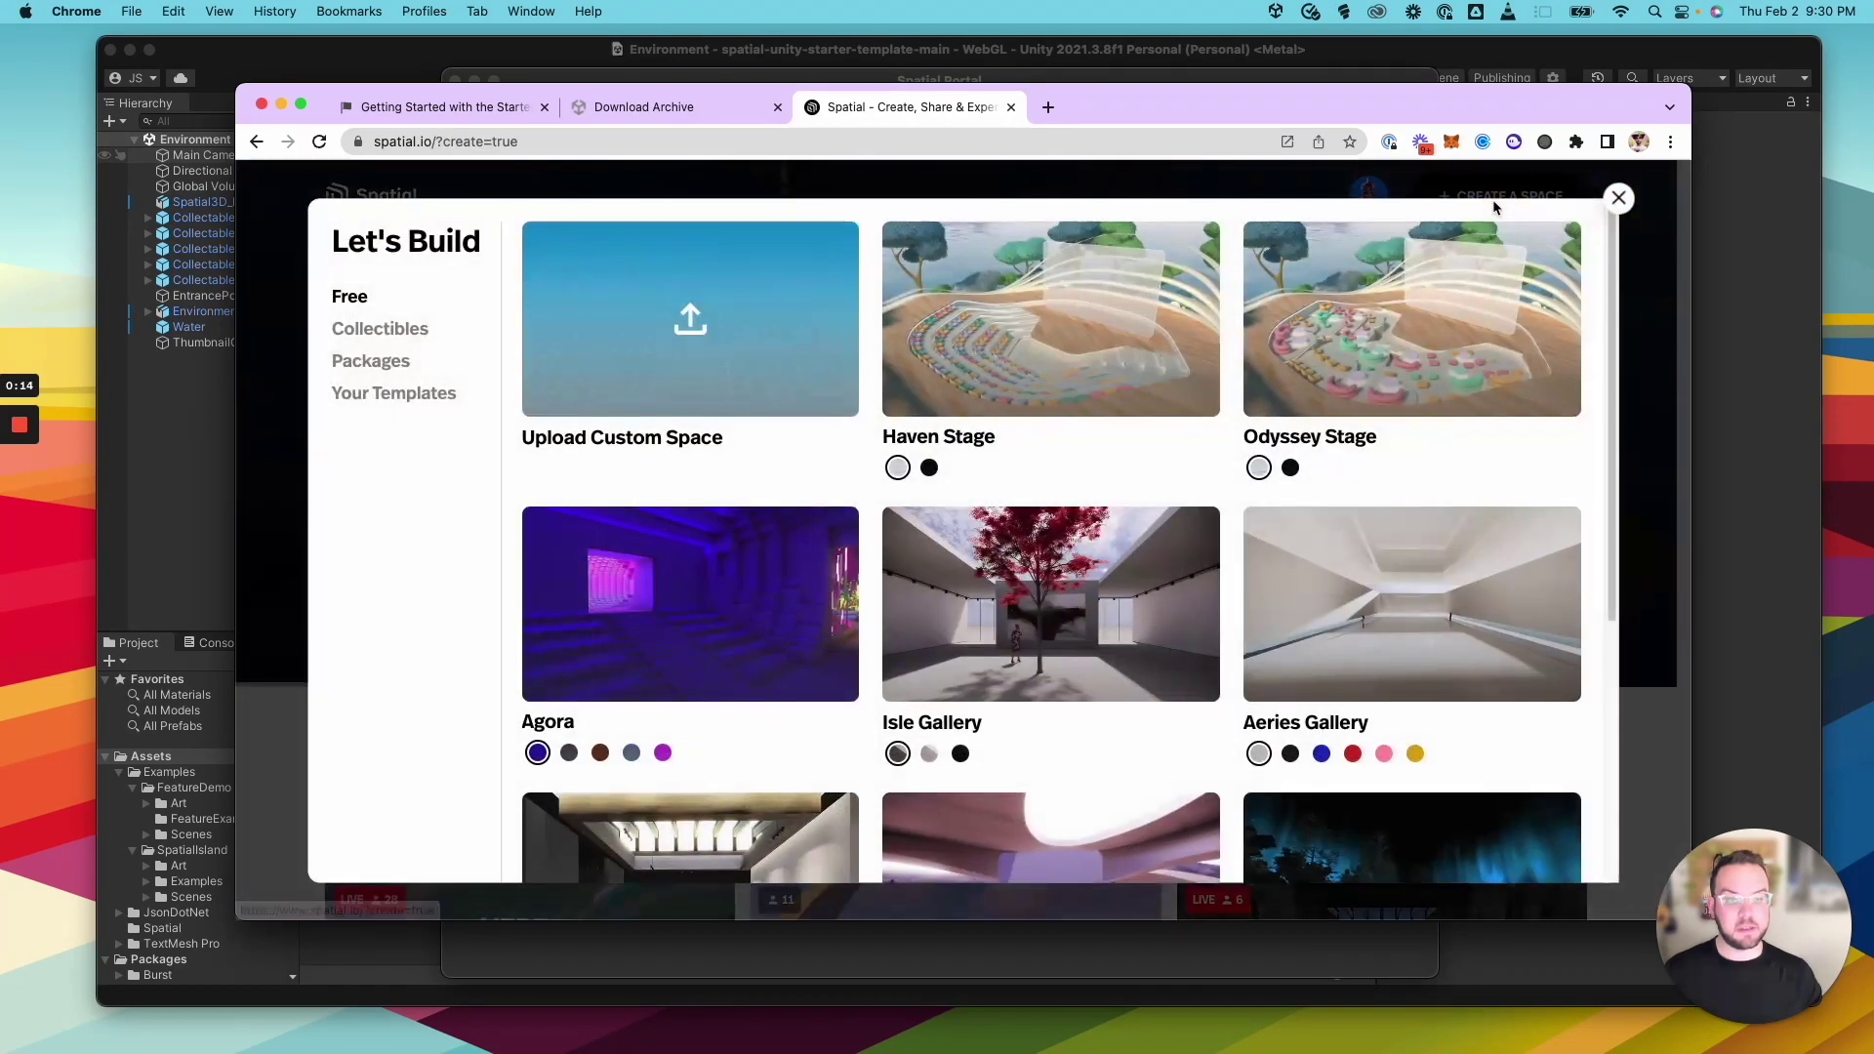
Create a space from the Spatial Island Demo package under Packages and look around
left_click(370, 361)
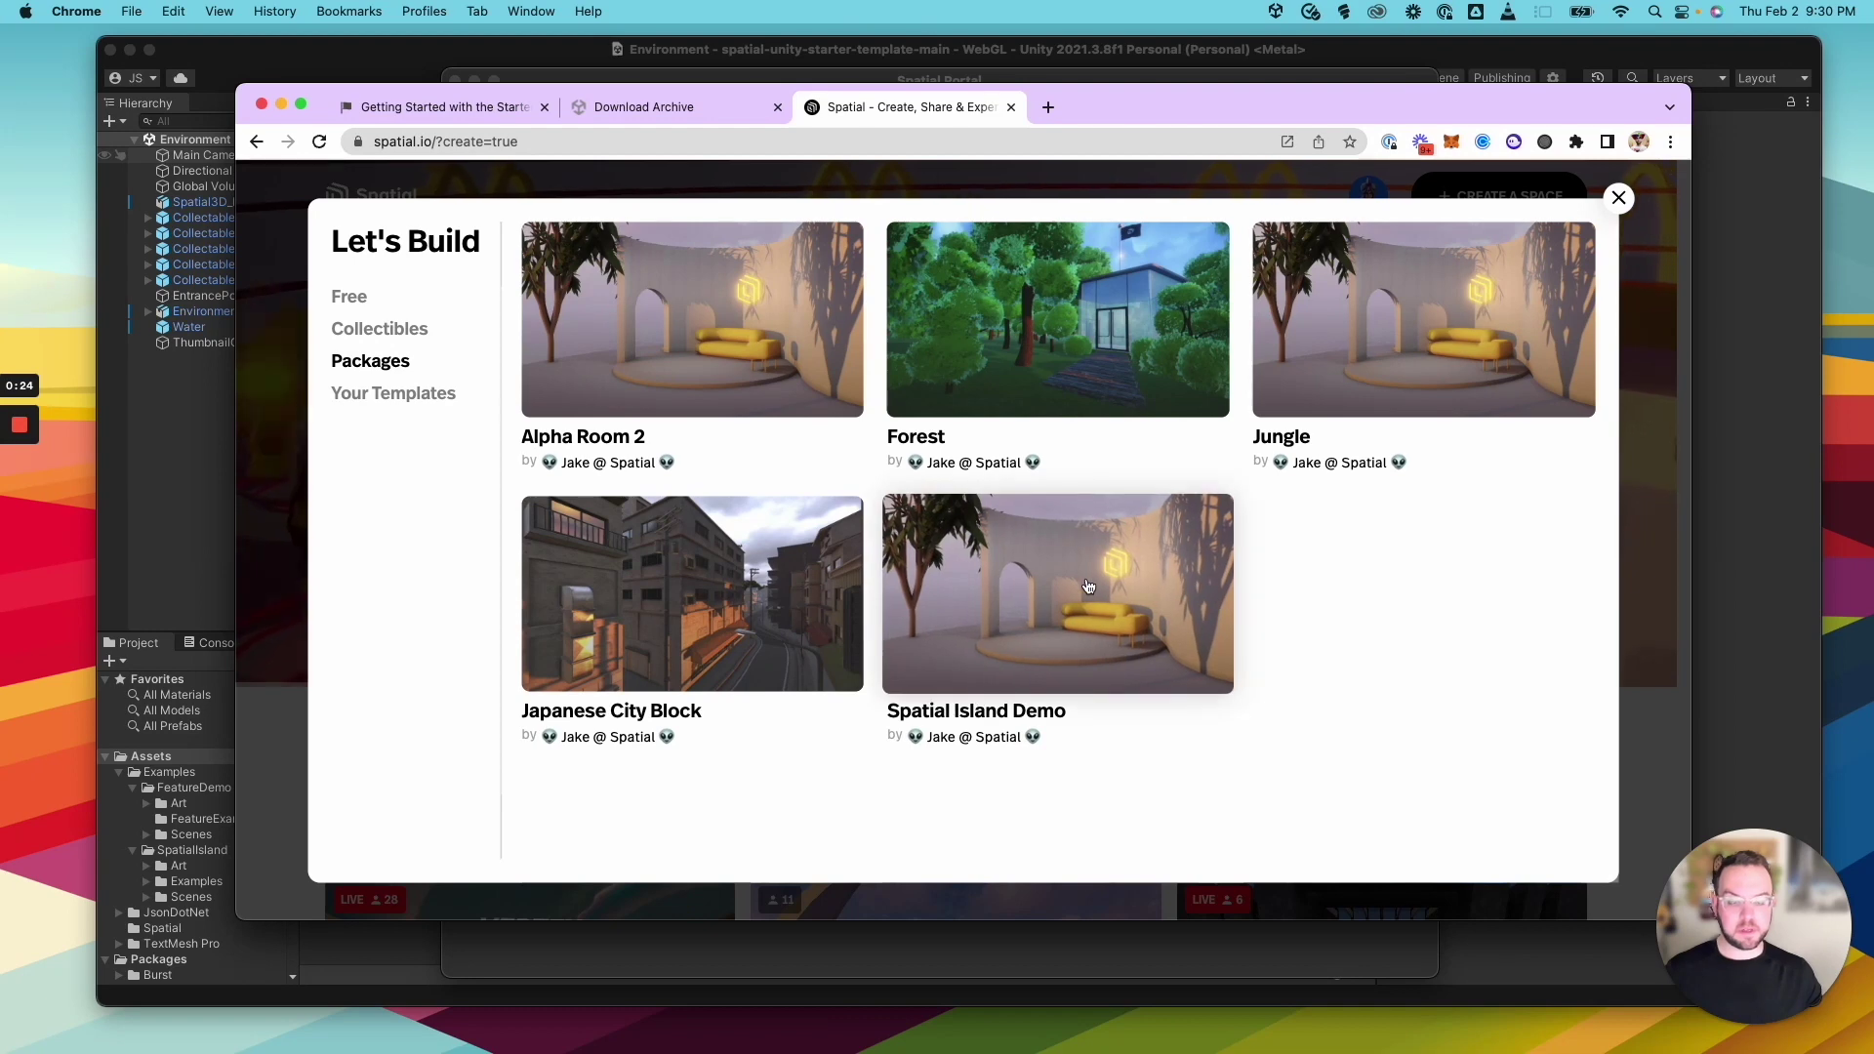
left_click(1063, 613)
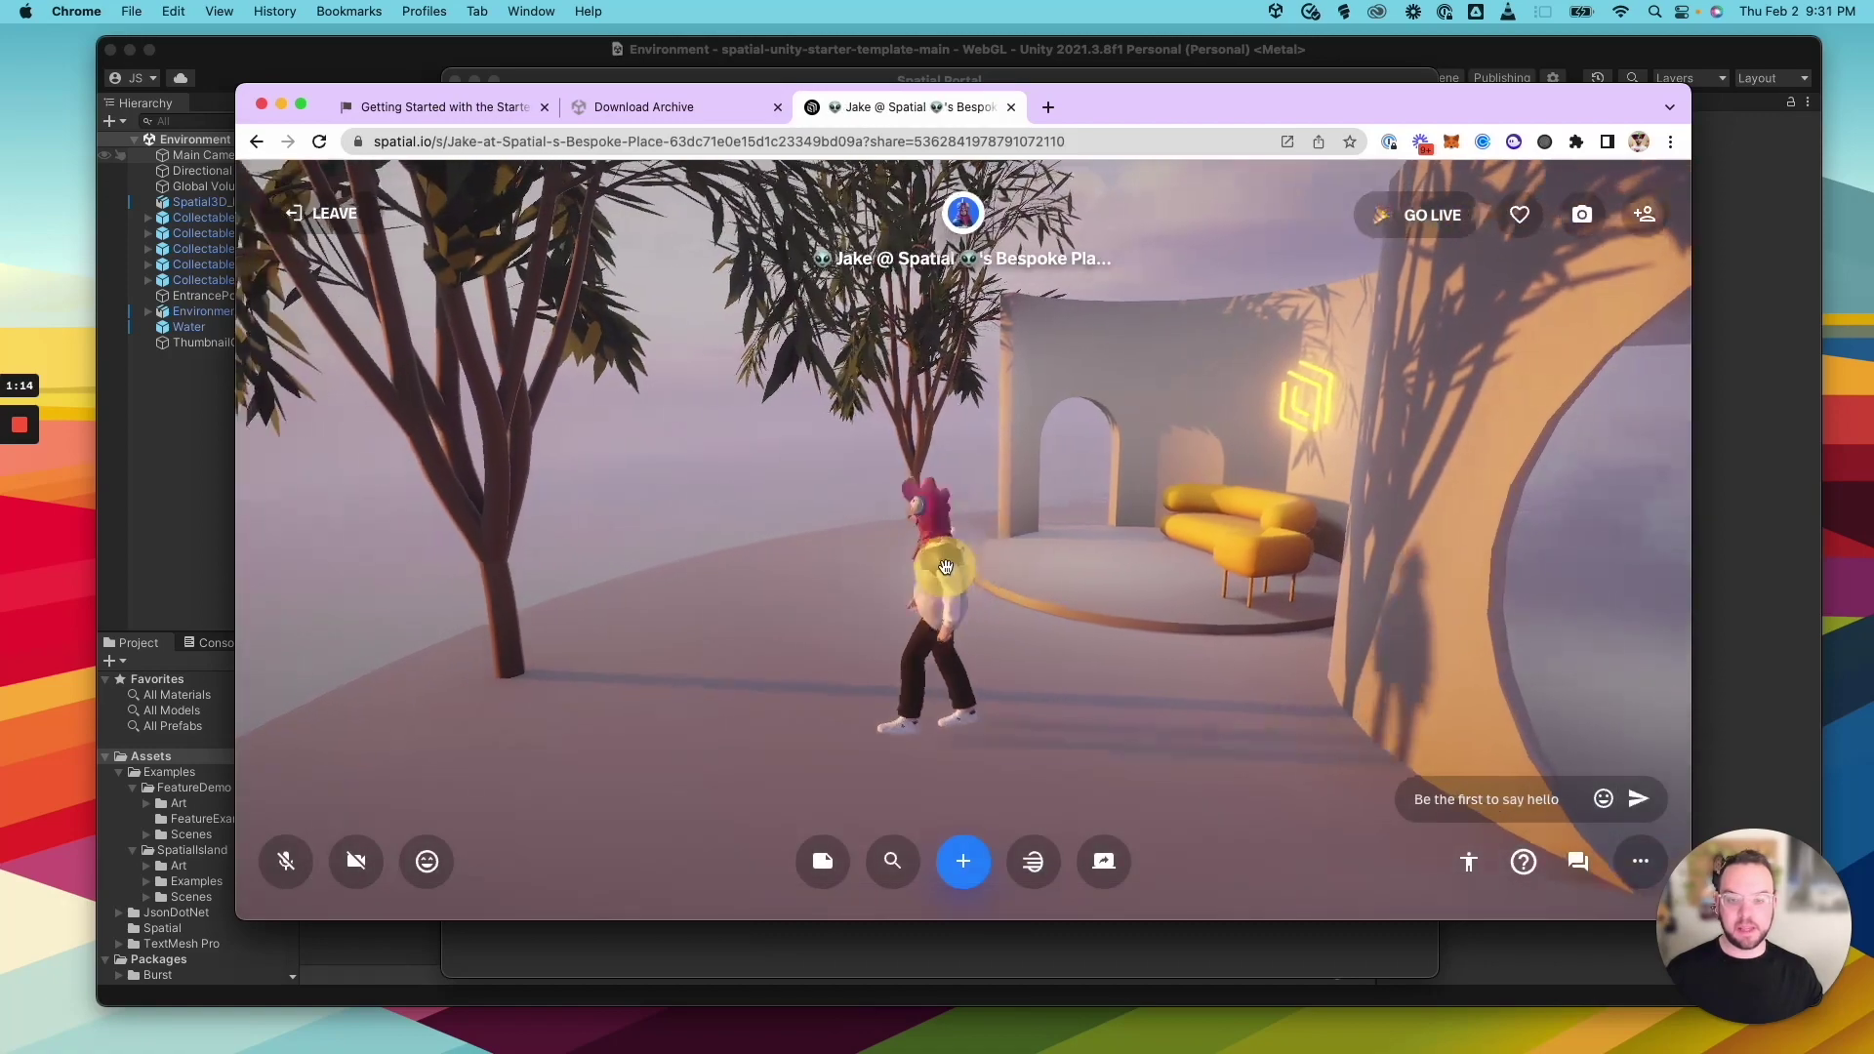
left_click_drag(945, 566, 1180, 548)
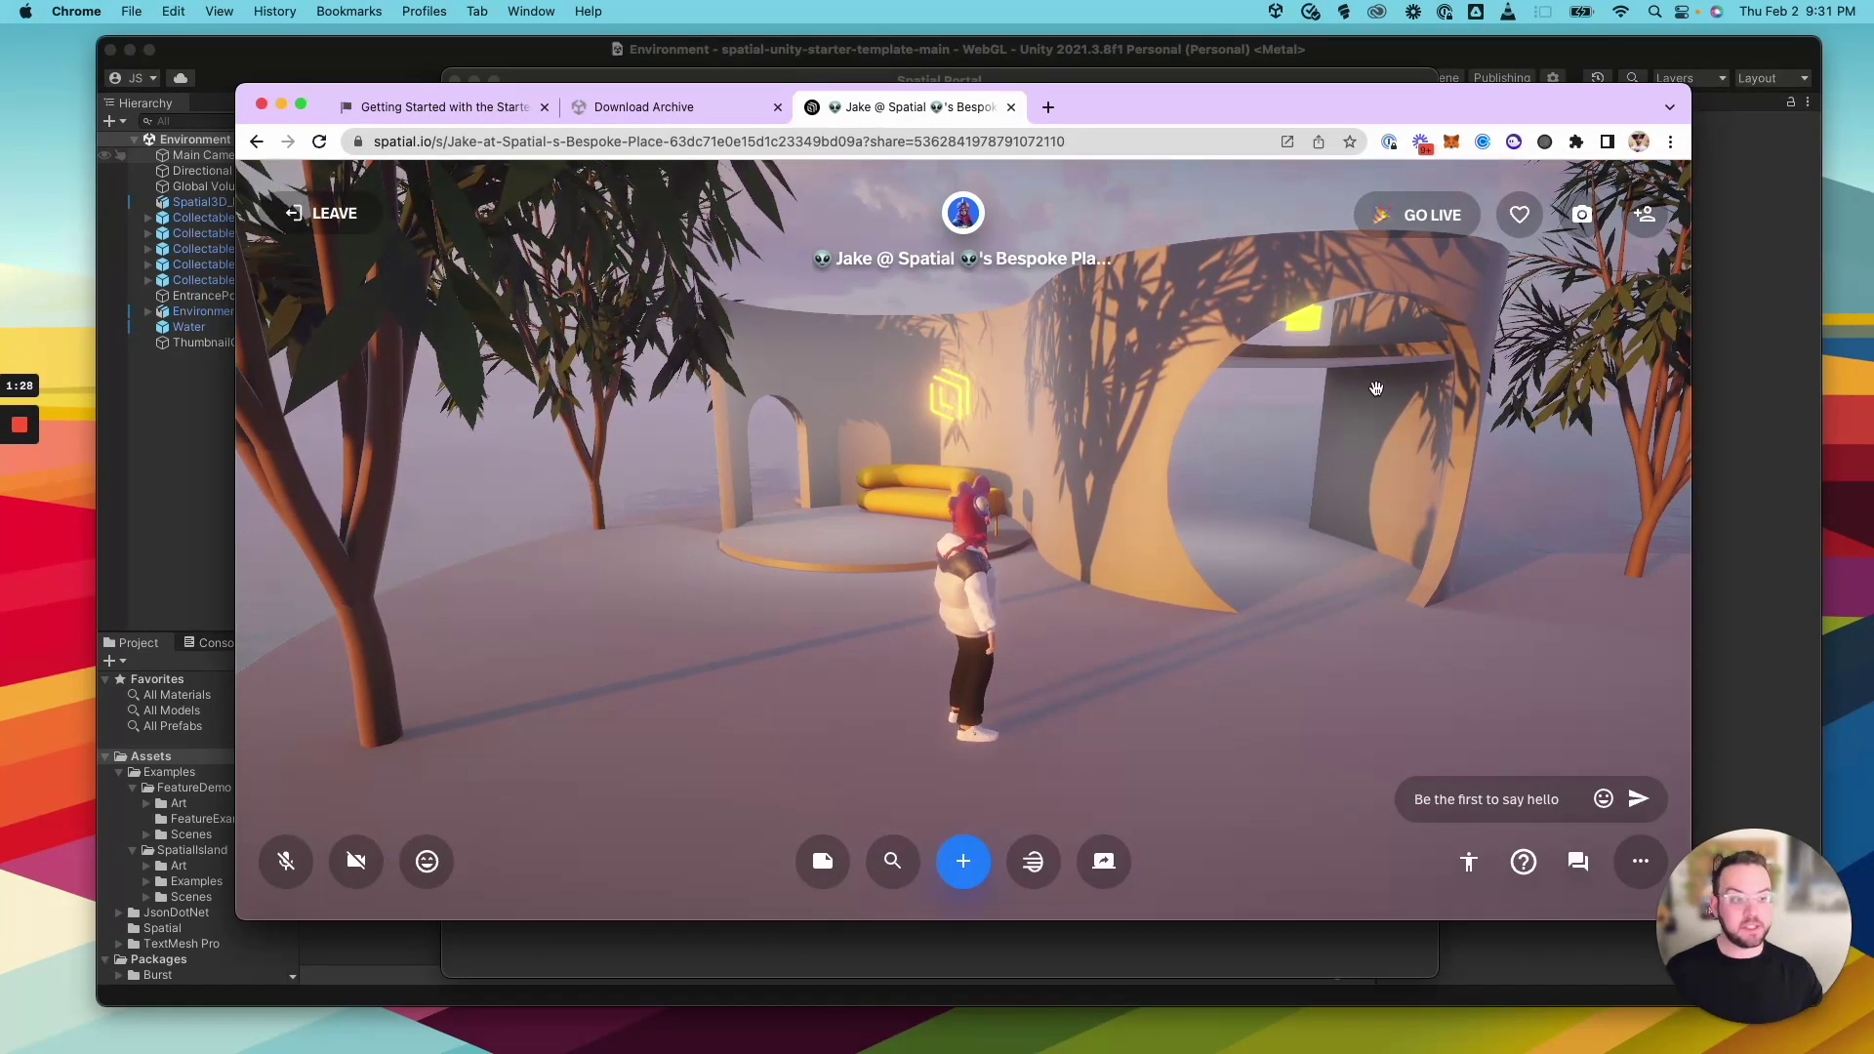
Copy the new Spatial space's view link from its share panel to the clipboard
left_click(1645, 220)
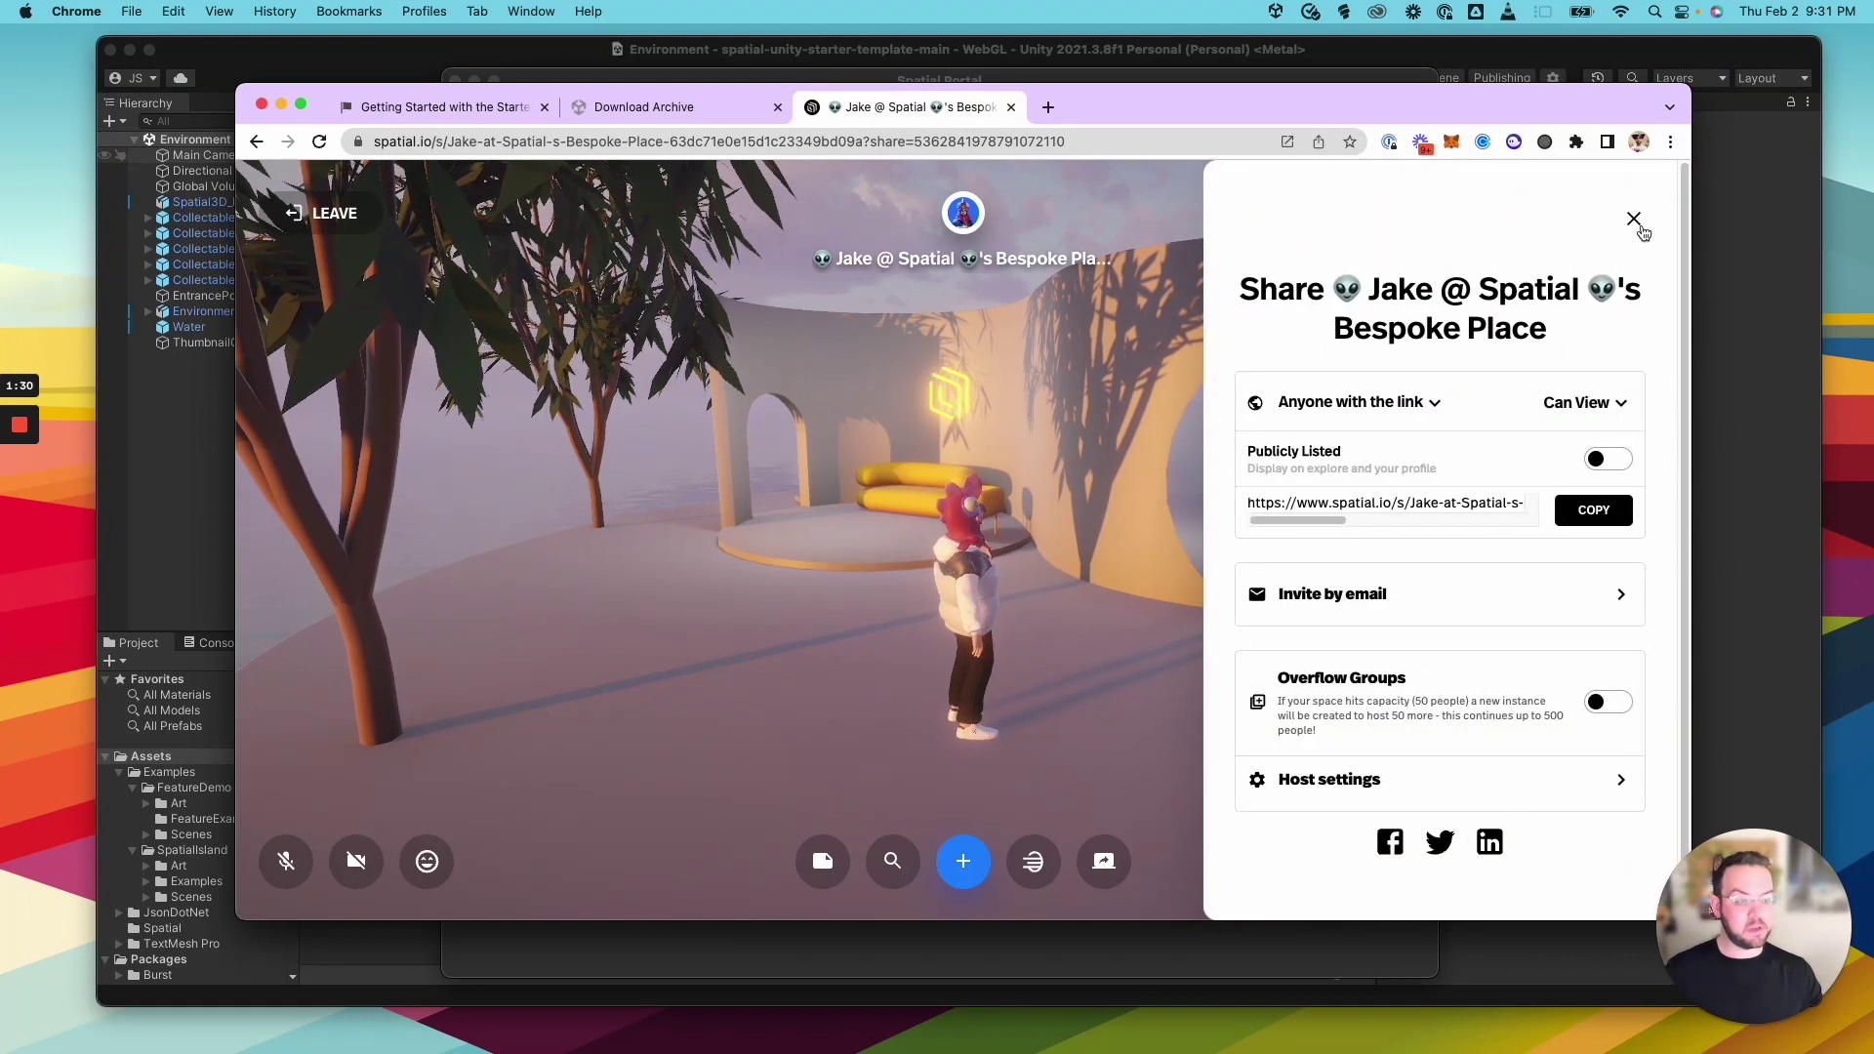
left_click(1591, 510)
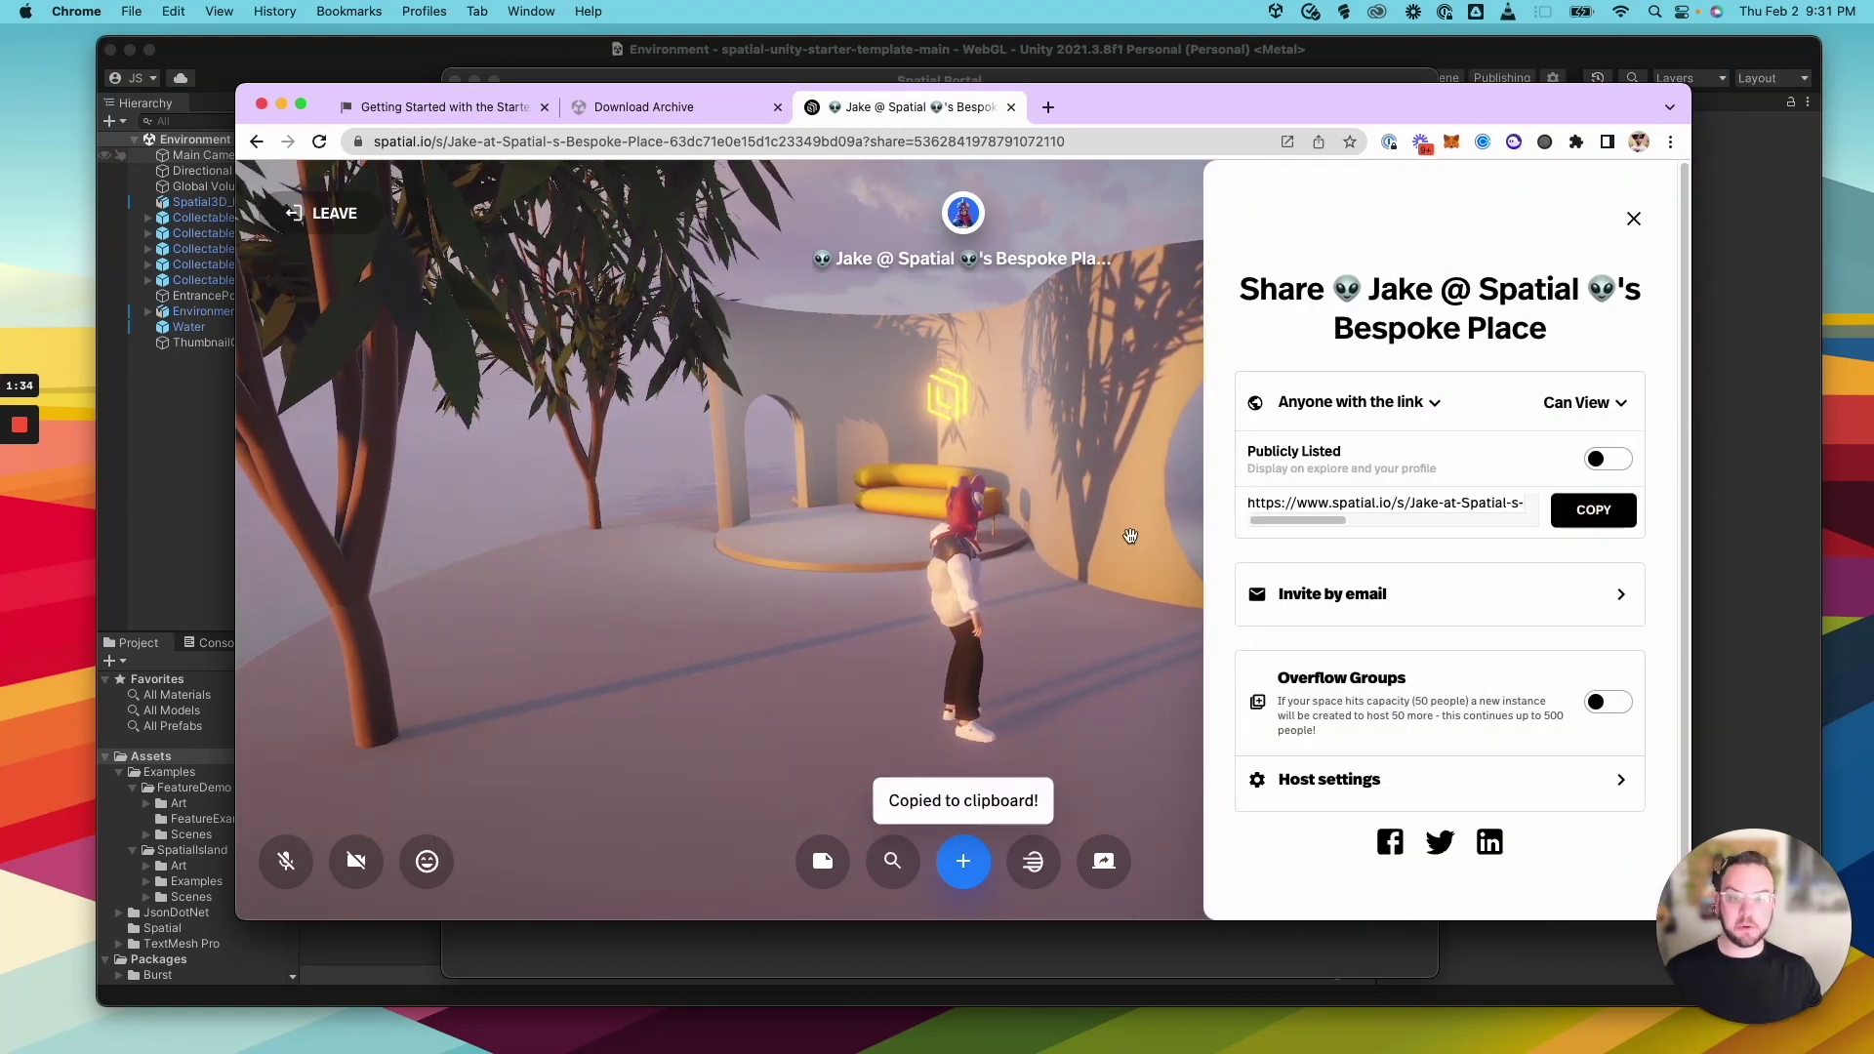